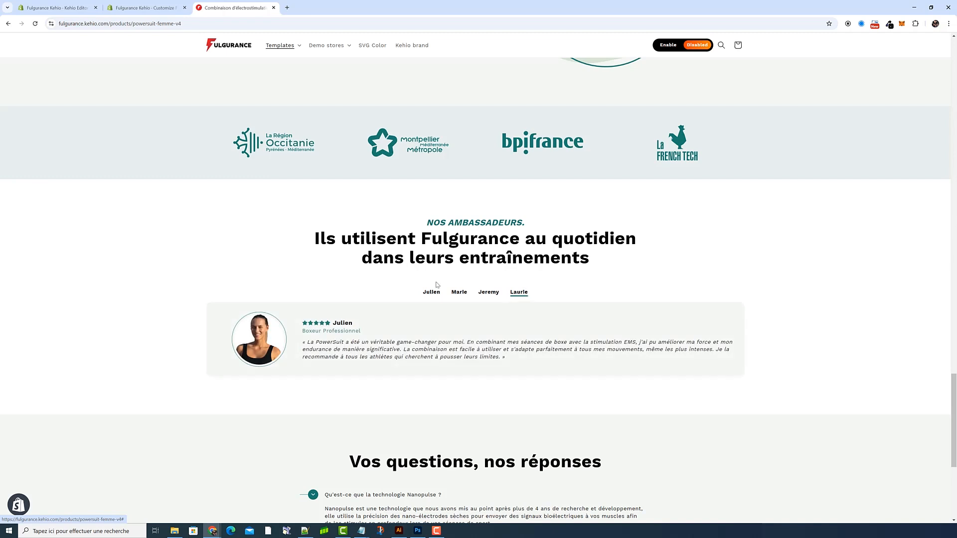
Step: Review the first ambassador's testimonial tab and the FAQ section below it on the live product page
{"action": "left_click", "coordinate": [441, 294]}
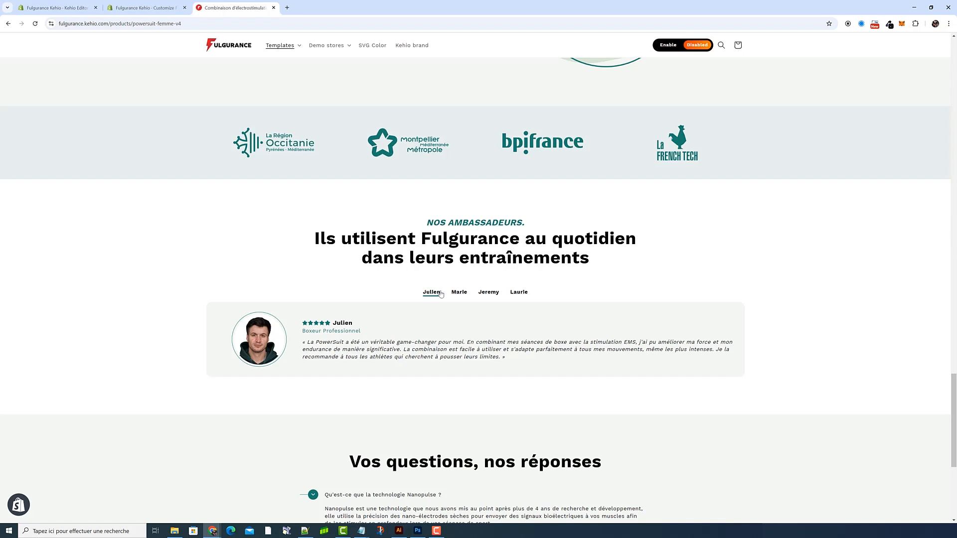
{"action": "scroll", "coordinate": [529, 268], "scroll_direction": "down", "scroll_amount": 5}
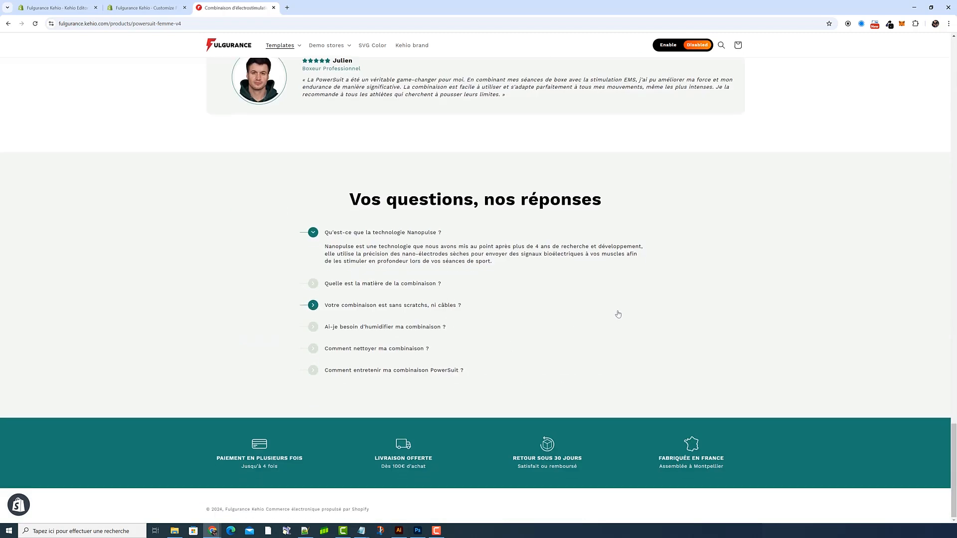
{"action": "scroll", "coordinate": [643, 324], "scroll_direction": "up", "scroll_amount": 4}
{"action": "scroll", "coordinate": [490, 241], "scroll_direction": "up", "scroll_amount": 1}
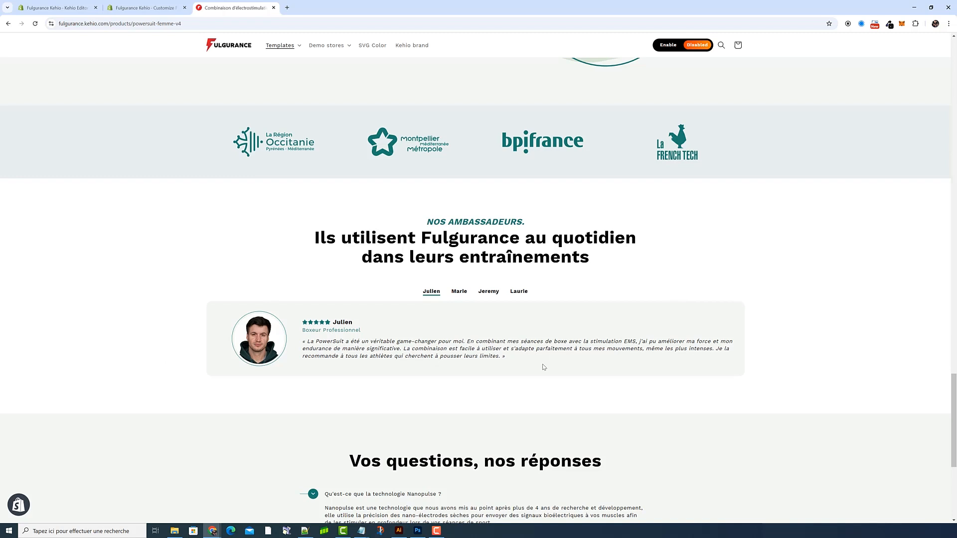
Step: Preview the ambassador reviews section as iPhone SE in the developer tools and try its testimonial tabs
{"action": "key", "text": "F12"}
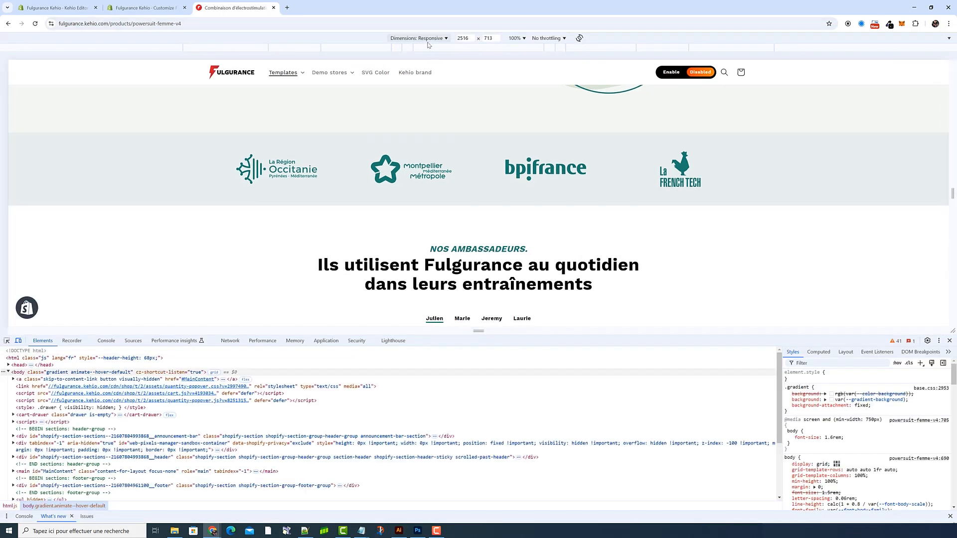
{"action": "left_click", "coordinate": [430, 39]}
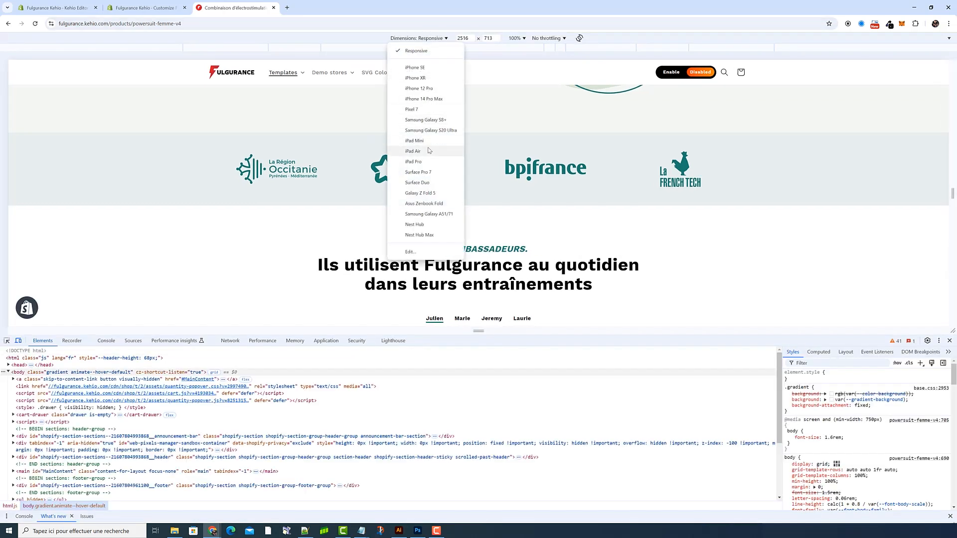
{"action": "left_click", "coordinate": [415, 67]}
{"action": "double_click", "coordinate": [464, 157]}
{"action": "left_click", "coordinate": [491, 157]}
{"action": "left_click", "coordinate": [438, 157]}
Step: Preview the ambassador reviews section at iPad Air dimensions
{"action": "left_click", "coordinate": [420, 38]}
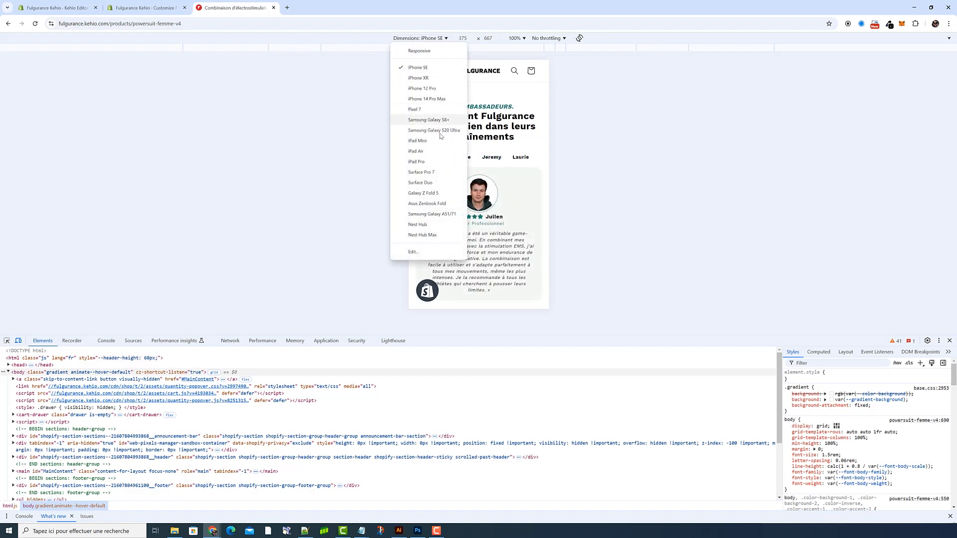
{"action": "left_click", "coordinate": [443, 153]}
{"action": "scroll", "coordinate": [443, 153], "scroll_direction": "up", "scroll_amount": 3}
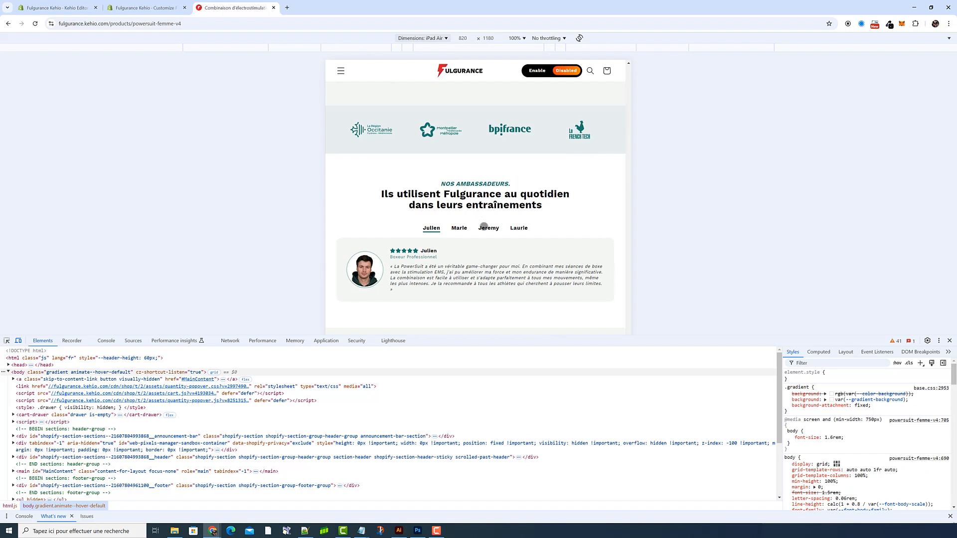
Step: Check the page in a narrowed Responsive preview and close the developer tools
{"action": "left_click", "coordinate": [429, 39]}
{"action": "left_click", "coordinate": [429, 51]}
{"action": "left_click_drag", "start_coordinate": [951, 198], "coordinate": [819, 192]}
{"action": "left_click", "coordinate": [950, 340]}
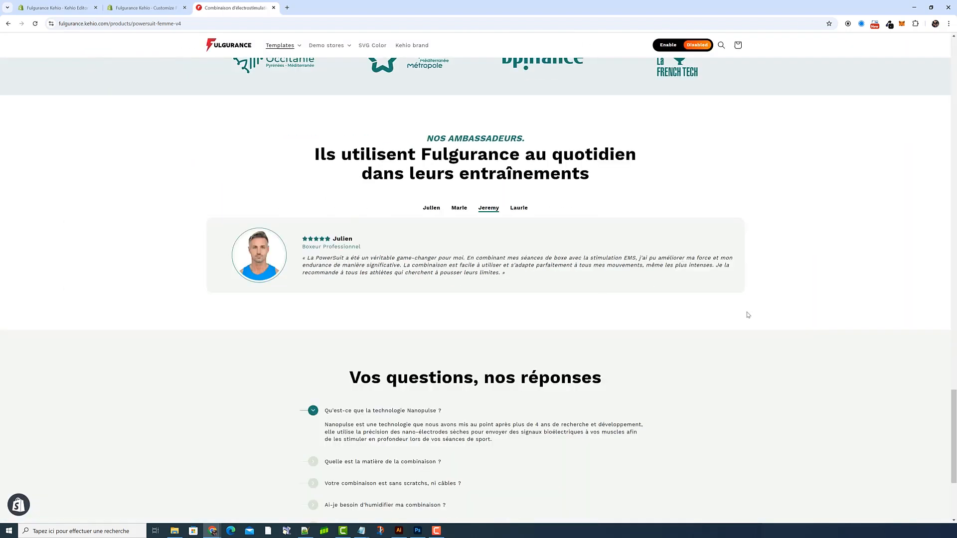
Step: Enable the creation download links on the product page and download the ambassador reviews creation
{"action": "left_click", "coordinate": [668, 47]}
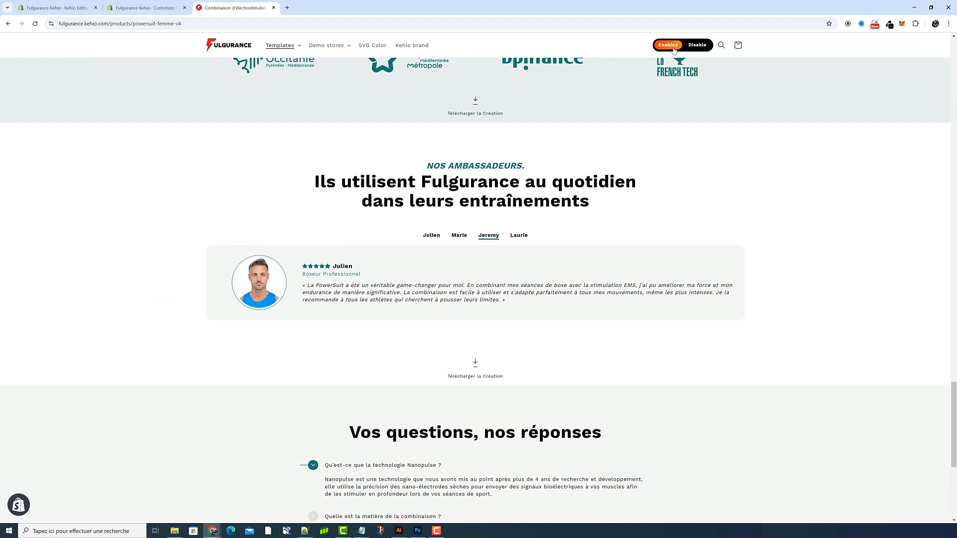
{"action": "scroll", "coordinate": [486, 326], "scroll_direction": "down", "scroll_amount": 1}
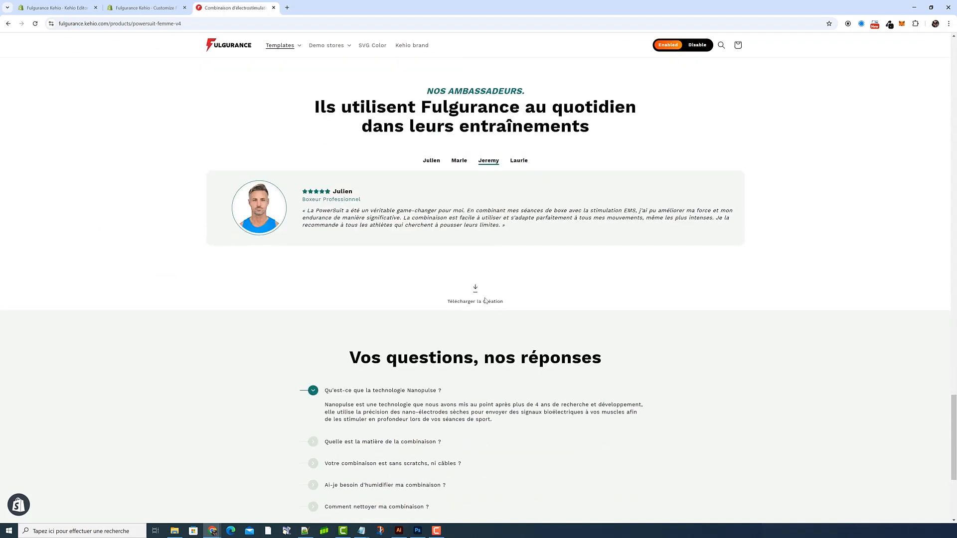
{"action": "left_click", "coordinate": [485, 301]}
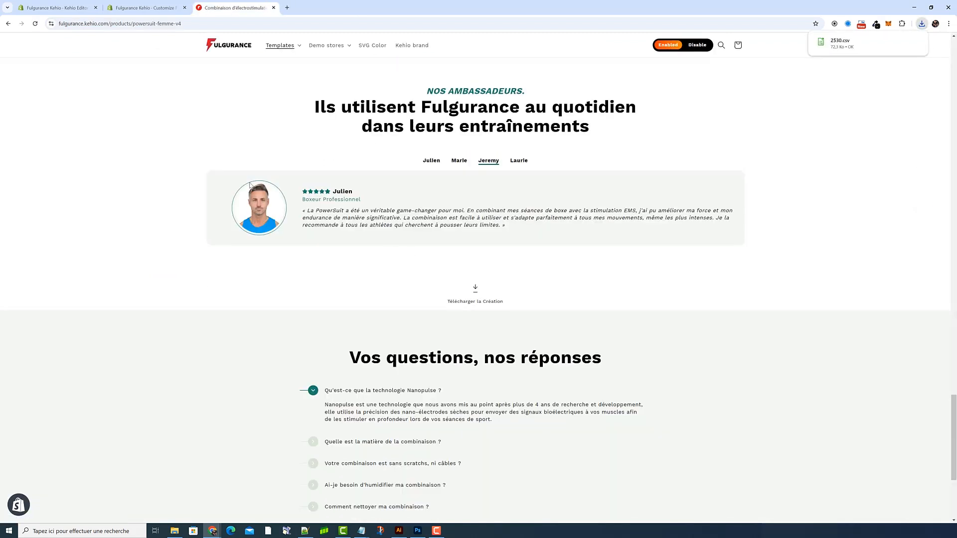
Step: Import the downloaded 2530 CSV file as a new creation in Kehio Editor
{"action": "left_click", "coordinate": [55, 8]}
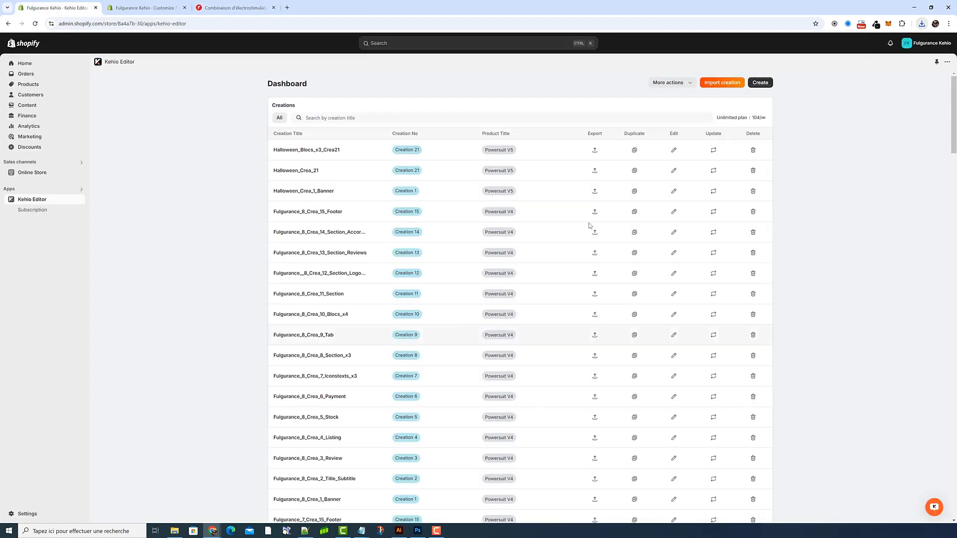
{"action": "left_click", "coordinate": [726, 85]}
{"action": "left_click", "coordinate": [439, 132]}
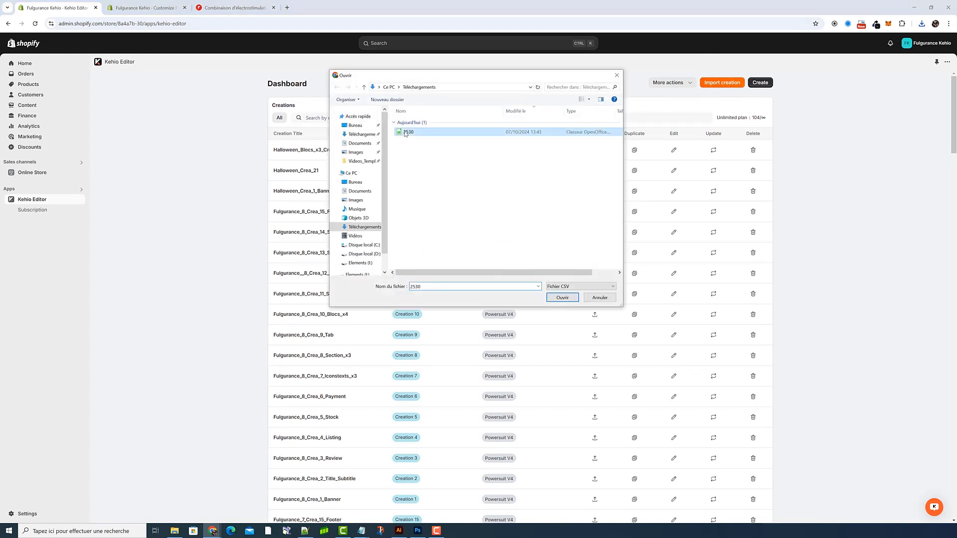
{"action": "left_click", "coordinate": [556, 298]}
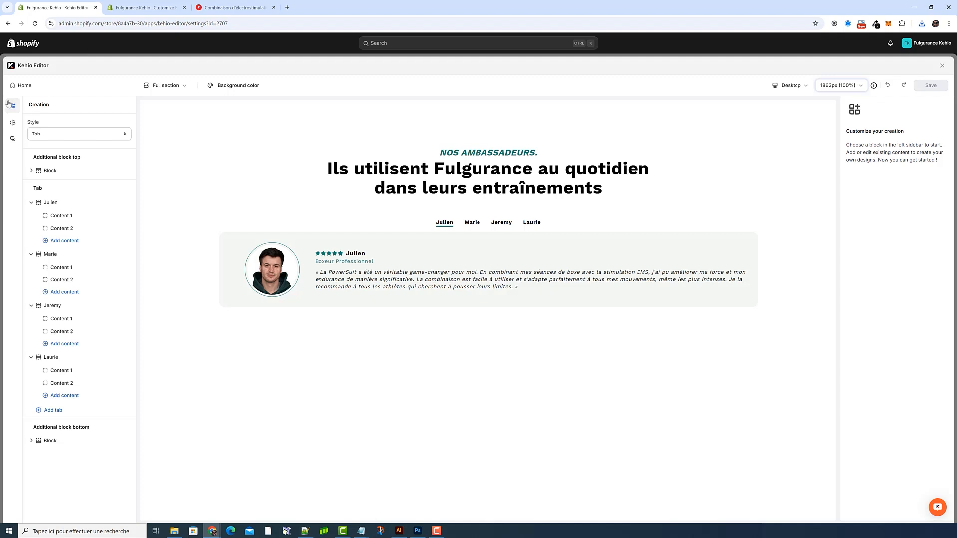
Step: Set the imported creation's title to Template_Reviews_Crea35 in its integration settings
{"action": "left_click", "coordinate": [13, 141]}
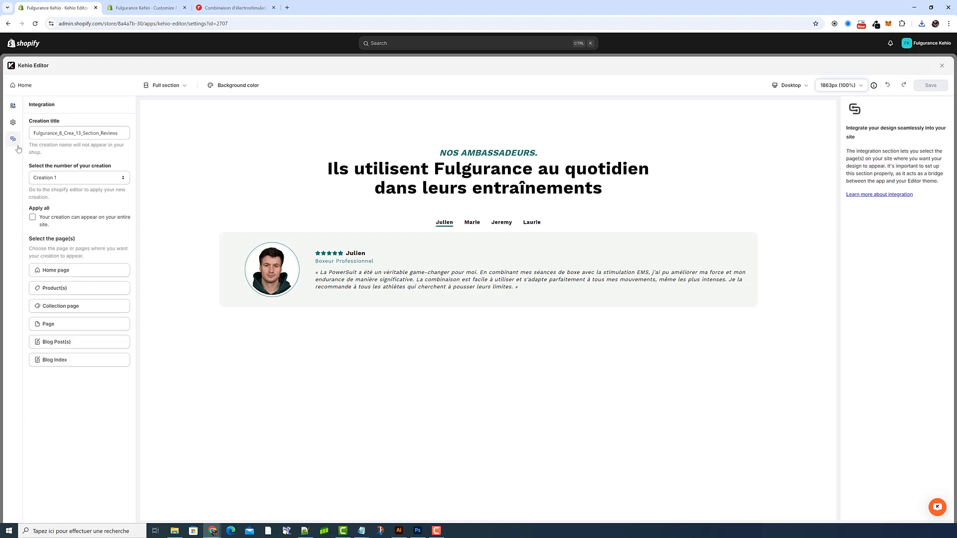
{"action": "double_click", "coordinate": [62, 134]}
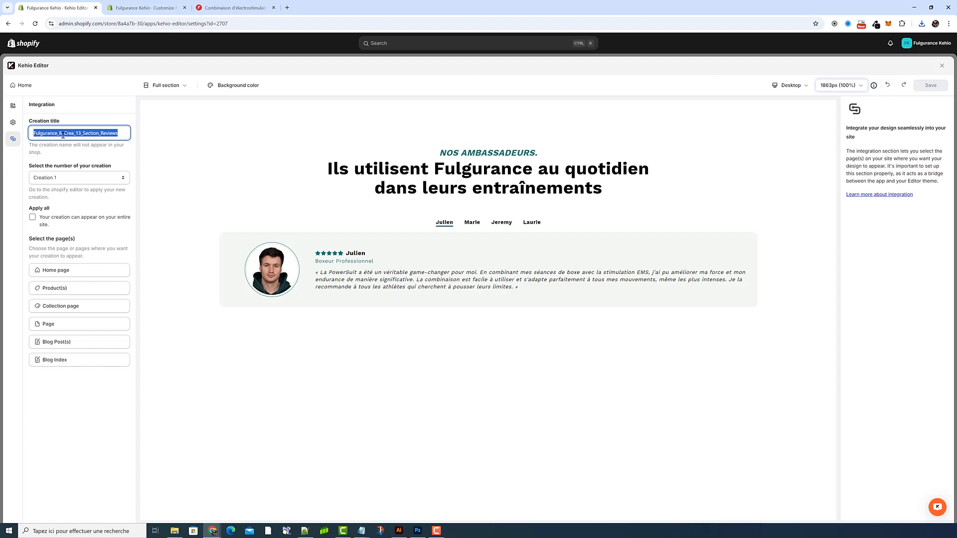
{"action": "key", "text": "BackSpace"}
{"action": "type", "text": "Template_Reviews_"}
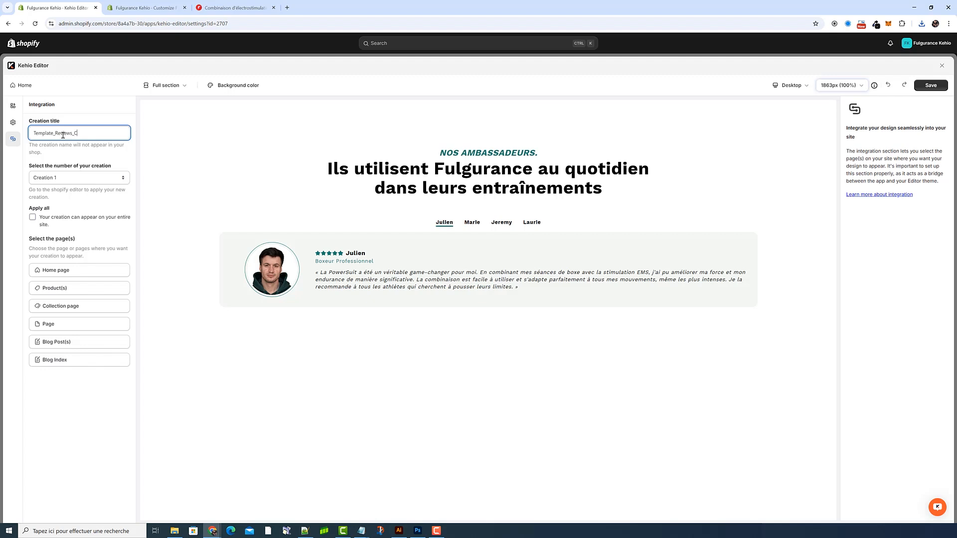
{"action": "type", "text": "Crea35"}
Step: In the Shopify theme editor, check which creation the template's last Creations Widget uses
{"action": "left_click", "coordinate": [142, 7]}
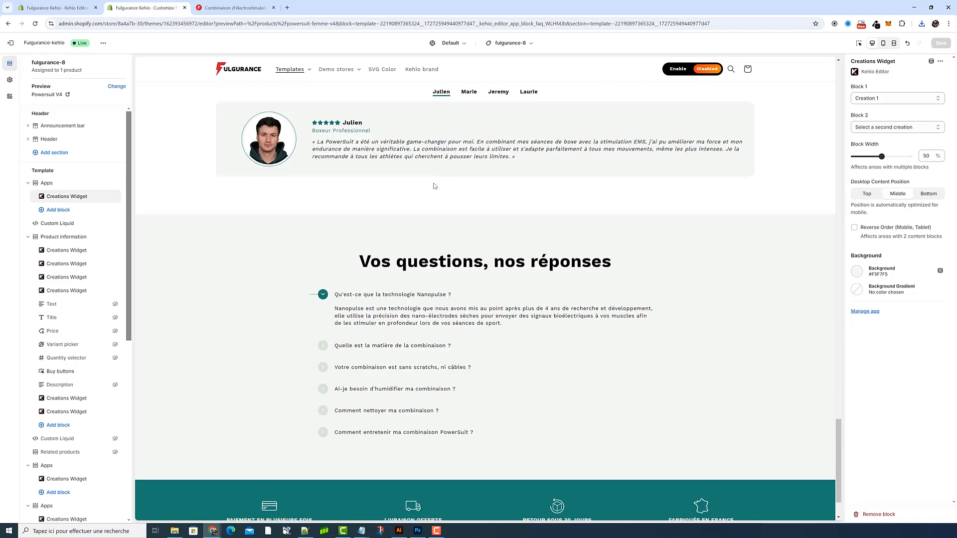
{"action": "scroll", "coordinate": [74, 299], "scroll_direction": "down", "scroll_amount": 6}
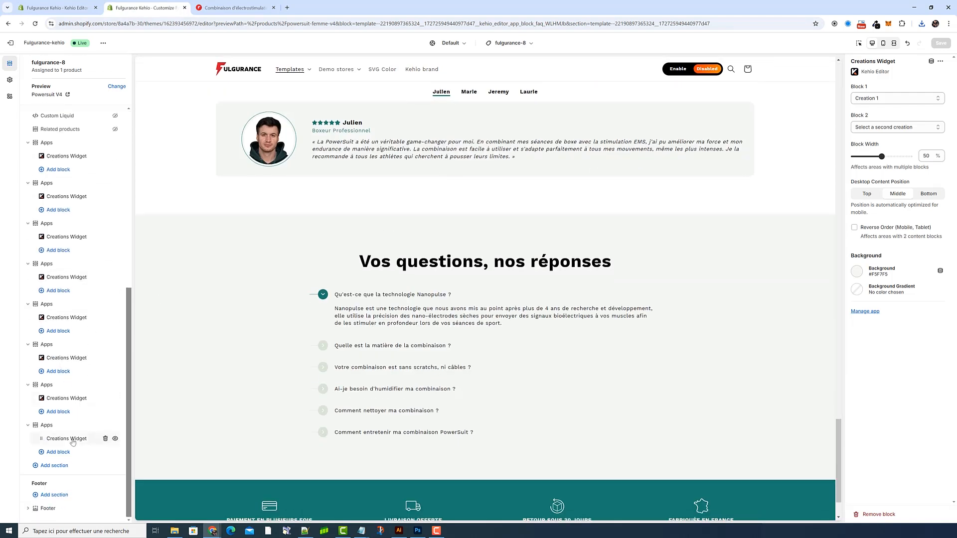
{"action": "left_click", "coordinate": [72, 441]}
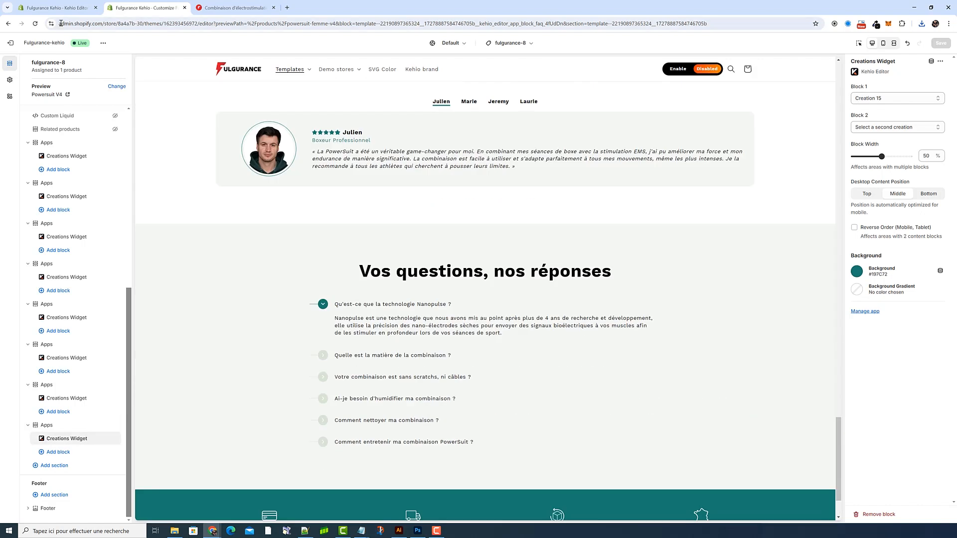
Step: Back in Kehio Editor, set the reviews creation's number to Creation 35
{"action": "left_click", "coordinate": [56, 8]}
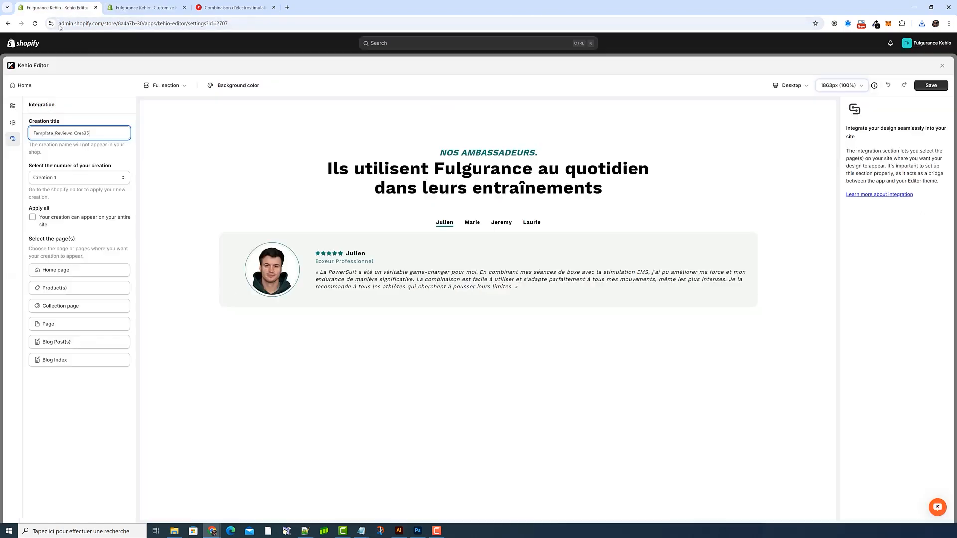
{"action": "left_click", "coordinate": [82, 178]}
{"action": "scroll", "coordinate": [92, 269], "scroll_direction": "down", "scroll_amount": 5}
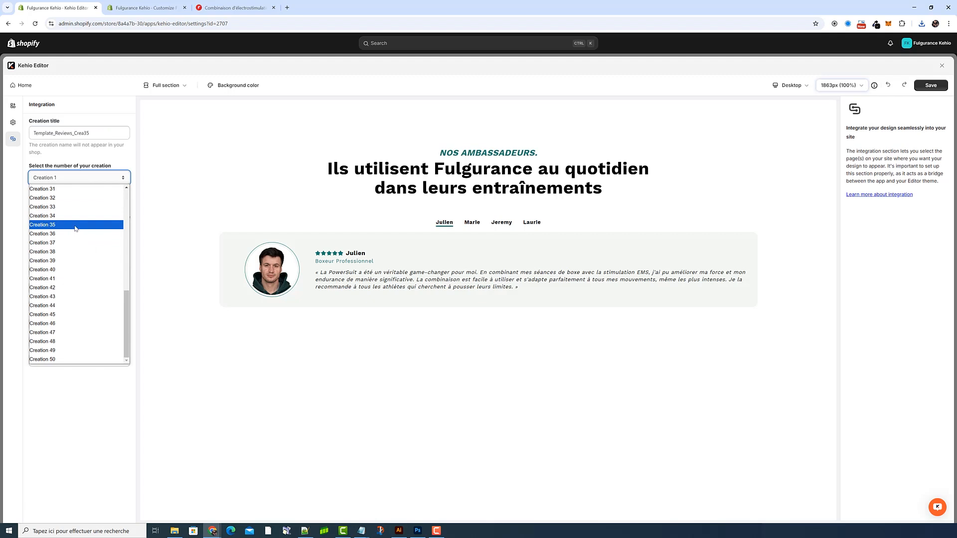
{"action": "left_click", "coordinate": [75, 225]}
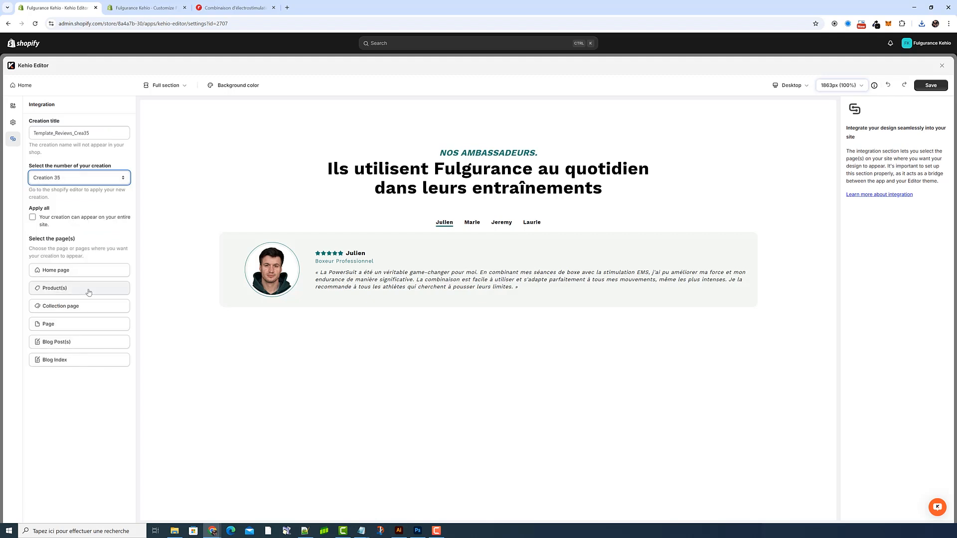
Step: Assign the creation to the second Powersuit V4 product in the list and save it
{"action": "left_click", "coordinate": [89, 288]}
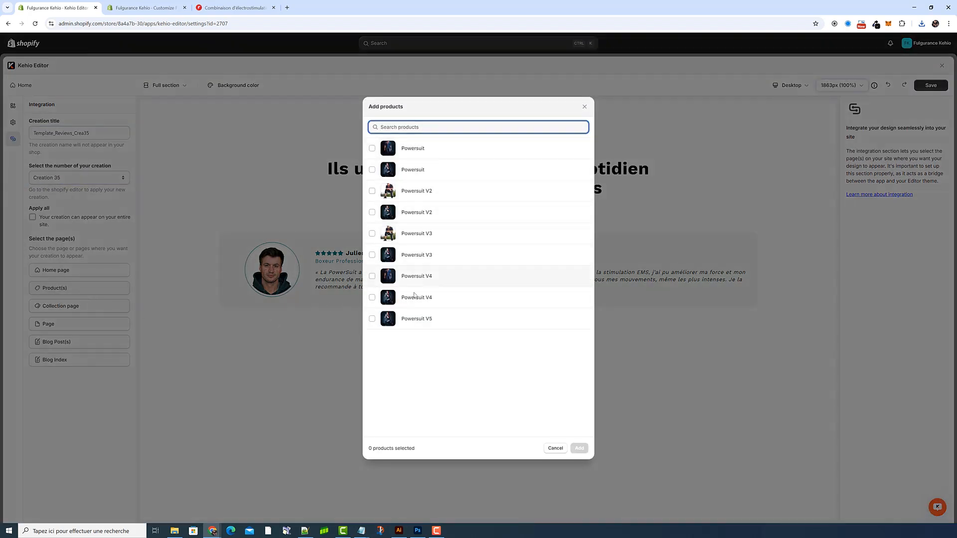
{"action": "left_click", "coordinate": [434, 298]}
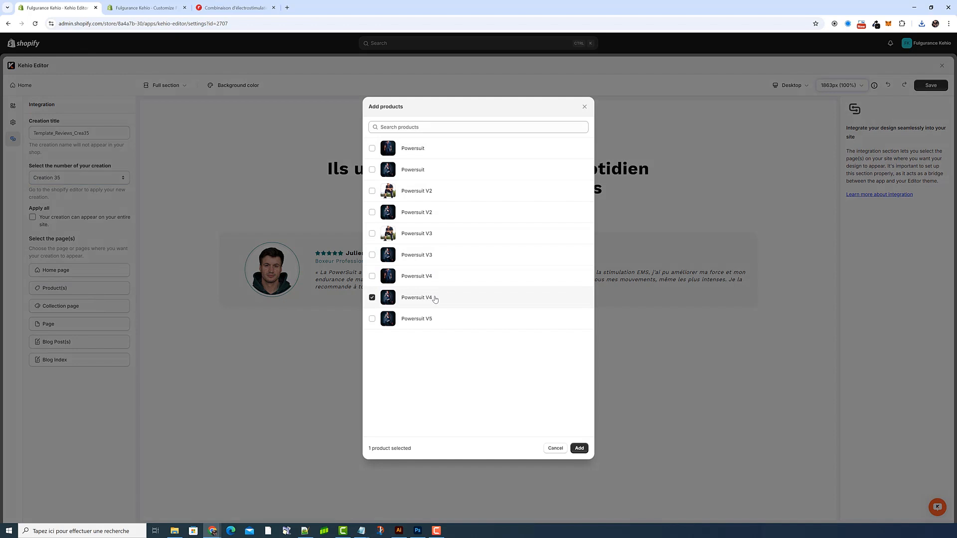
{"action": "left_click", "coordinate": [579, 448]}
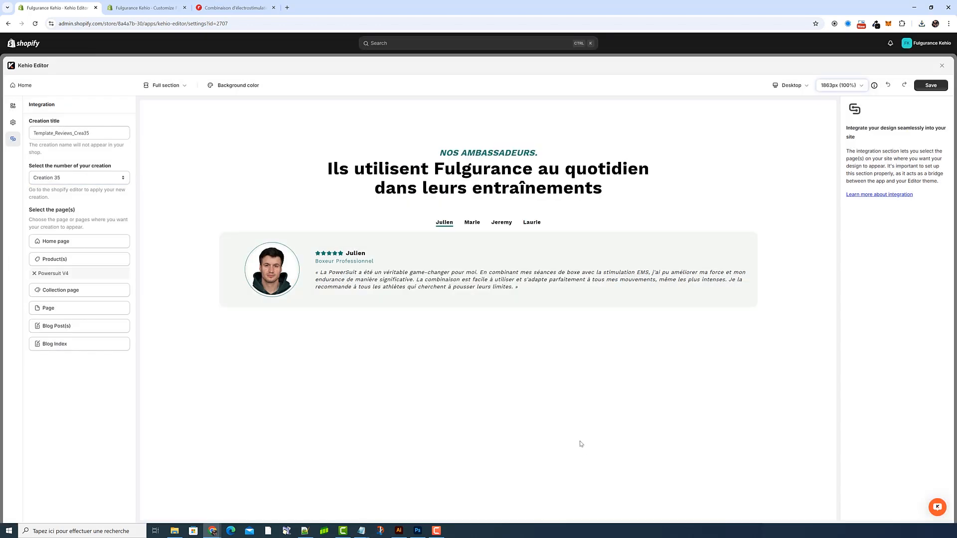
{"action": "left_click", "coordinate": [930, 85]}
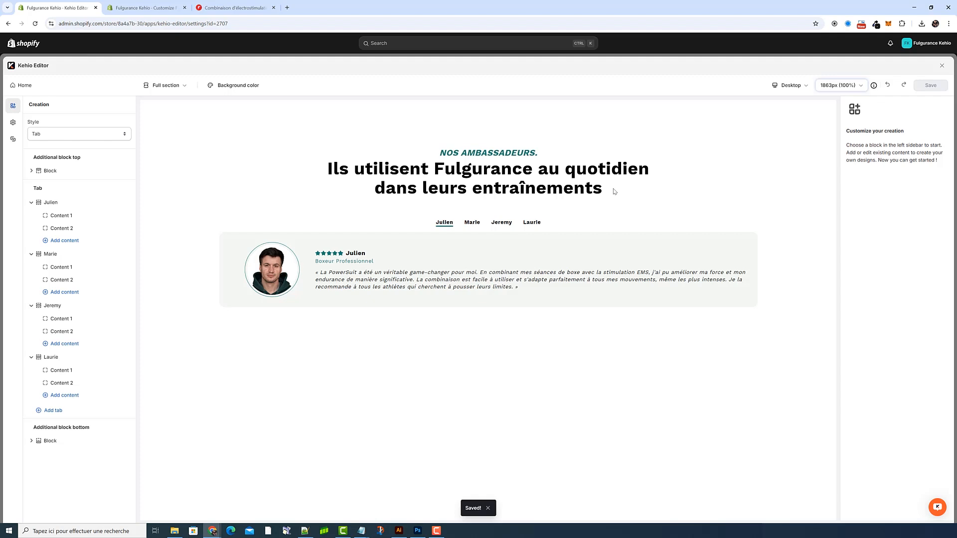
Step: In the Shopify theme editor, add a Creations Widget app section directly above the template's last Apps section
{"action": "left_click", "coordinate": [164, 8]}
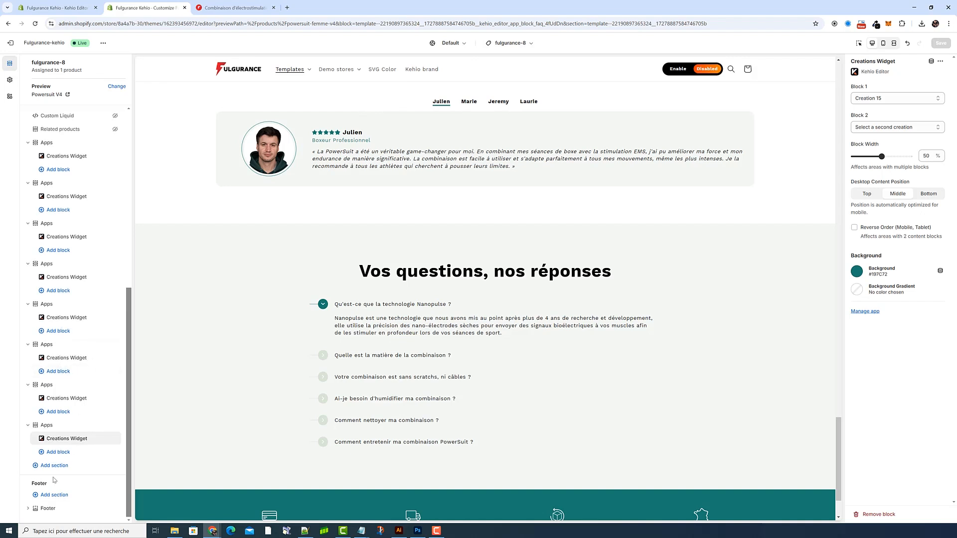
{"action": "scroll", "coordinate": [394, 309], "scroll_direction": "down", "scroll_amount": 3}
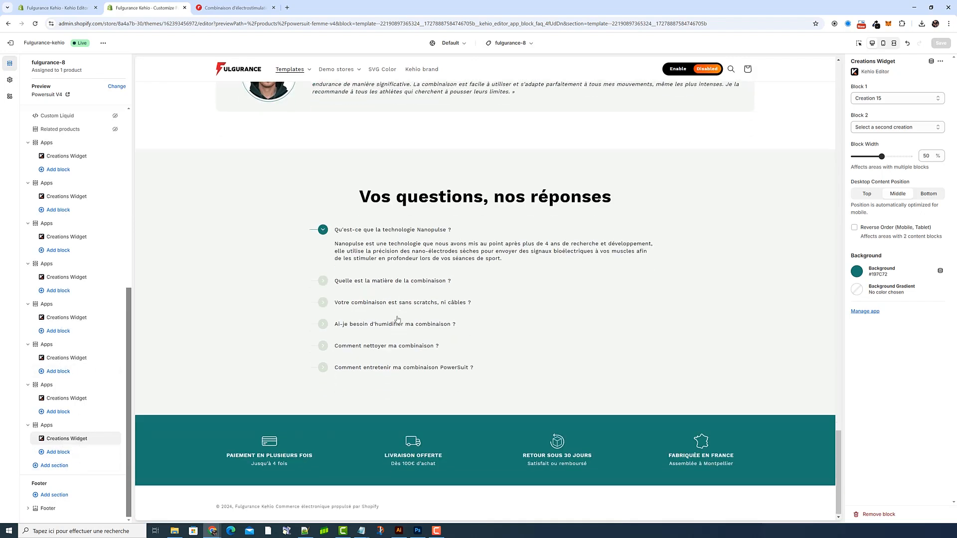
{"action": "scroll", "coordinate": [398, 320], "scroll_direction": "up", "scroll_amount": 6}
{"action": "scroll", "coordinate": [397, 319], "scroll_direction": "down", "scroll_amount": 5}
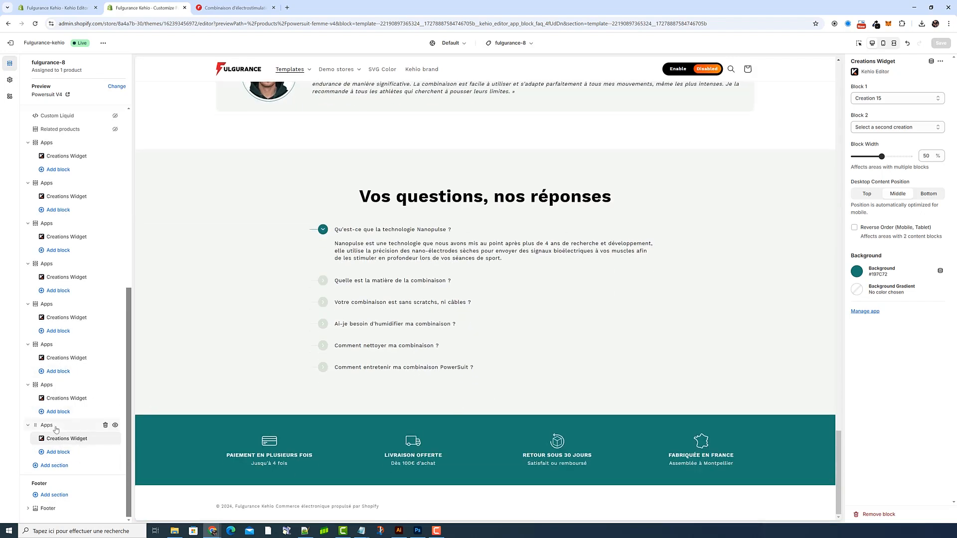
{"action": "left_click", "coordinate": [78, 418]}
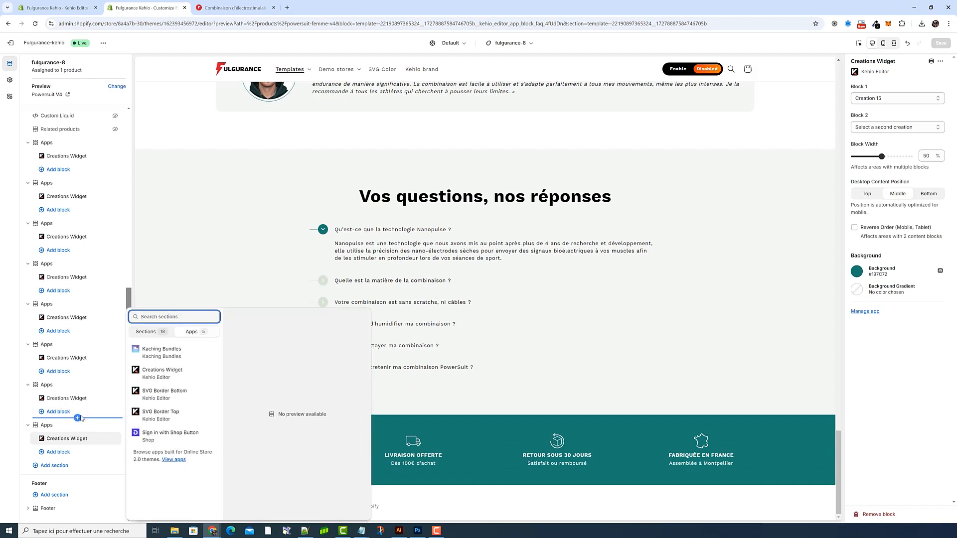
{"action": "left_click", "coordinate": [140, 334]}
{"action": "left_click", "coordinate": [205, 333]}
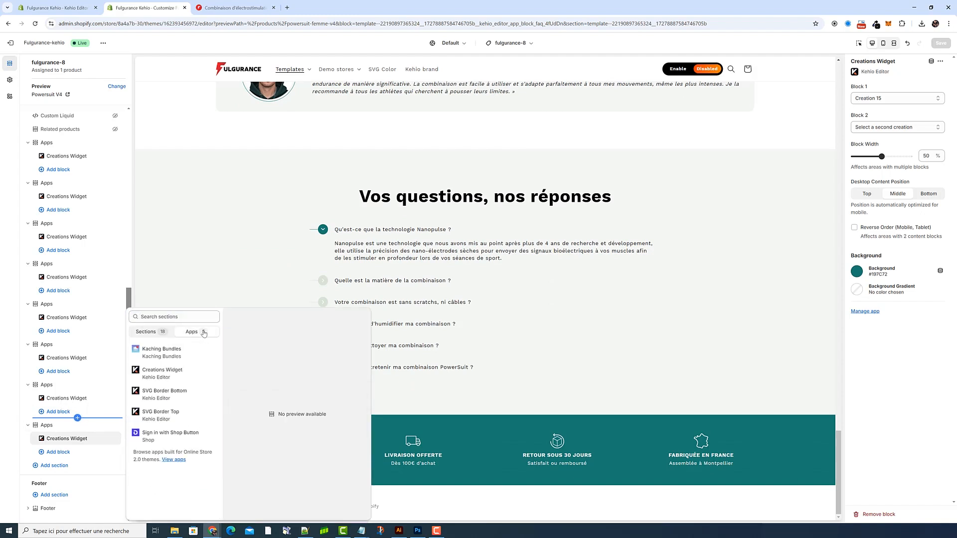
{"action": "left_click", "coordinate": [164, 377]}
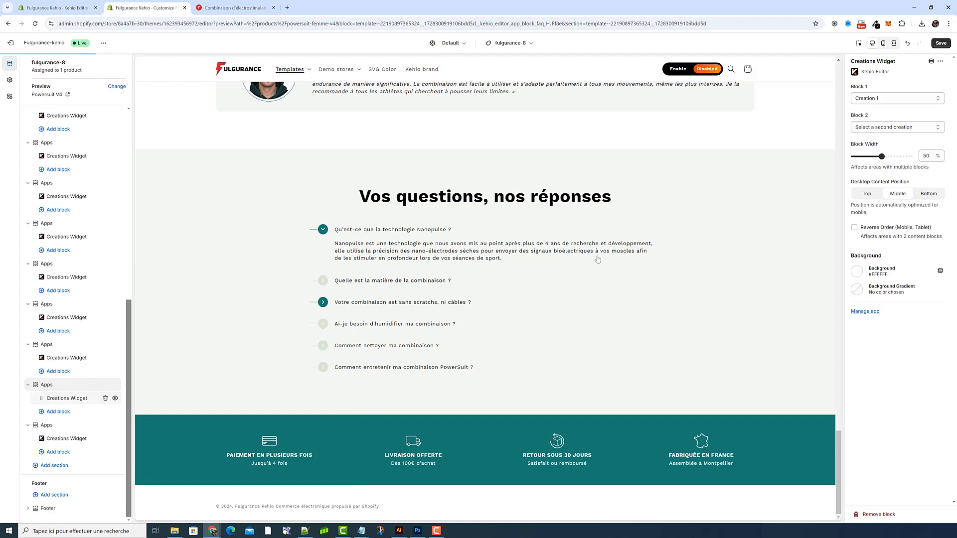
Step: Set Block 1 of the new Creations Widget to Creation 35
{"action": "left_click", "coordinate": [909, 102]}
{"action": "scroll", "coordinate": [891, 187], "scroll_direction": "down", "scroll_amount": 5}
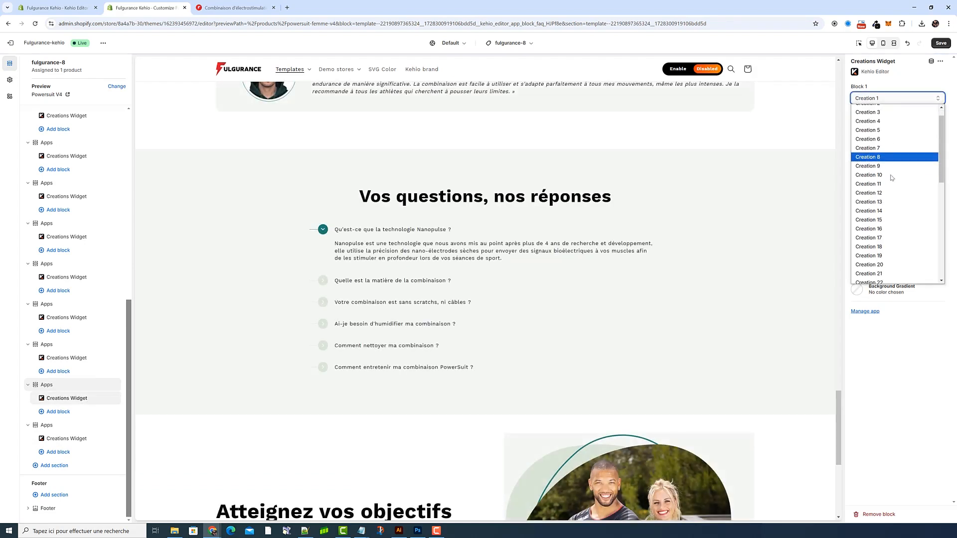
{"action": "left_click", "coordinate": [890, 145]}
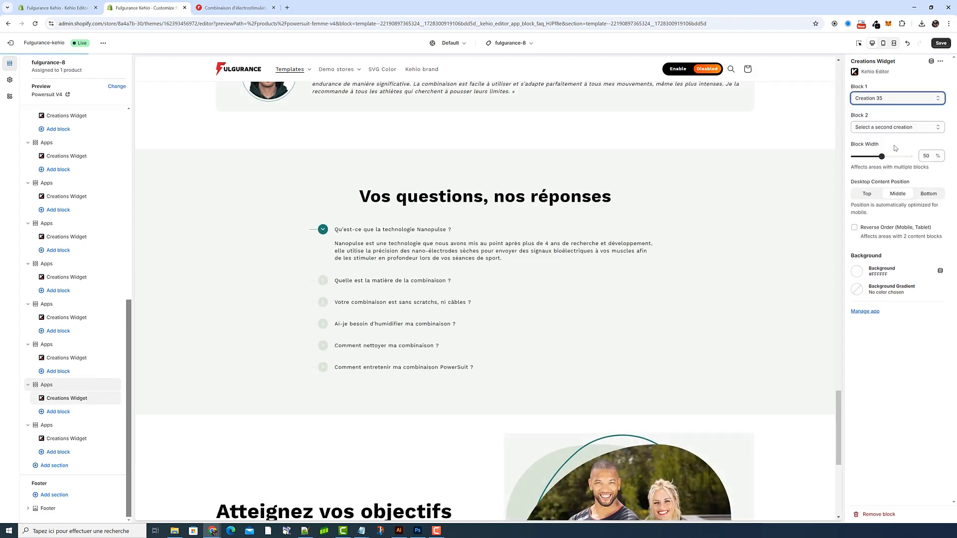
Step: Save the theme template with the new widget, and inspect the Creations Widget's background colour option
{"action": "left_click", "coordinate": [942, 42]}
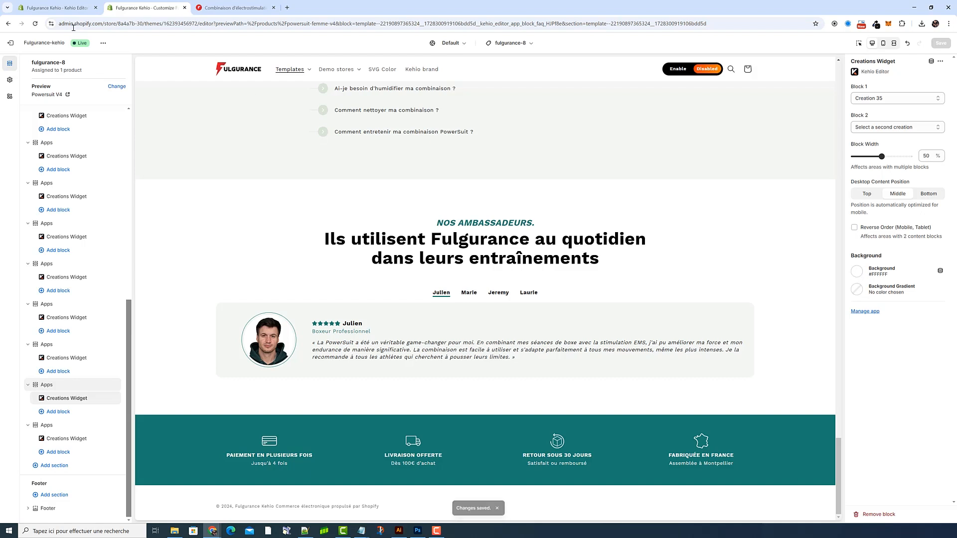
{"action": "left_click", "coordinate": [58, 7]}
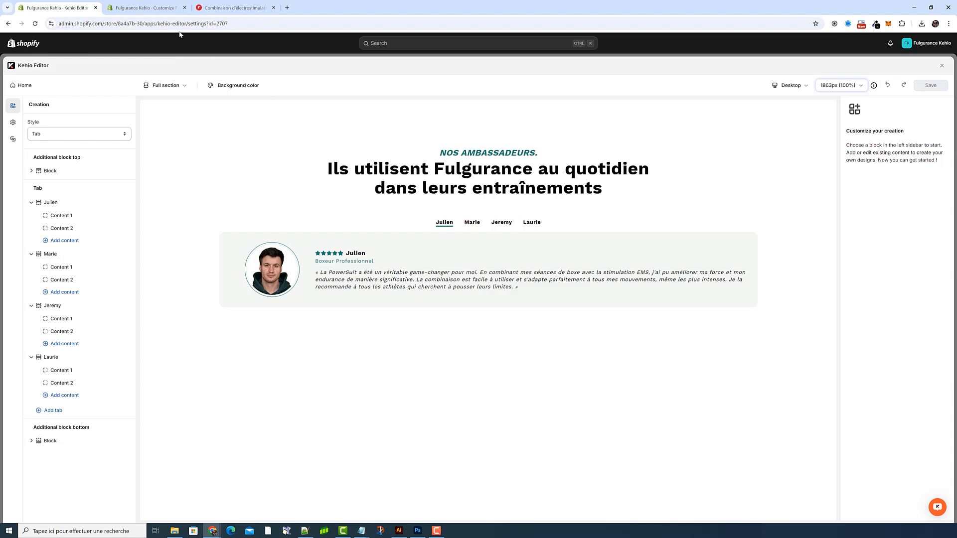
{"action": "left_click", "coordinate": [145, 7]}
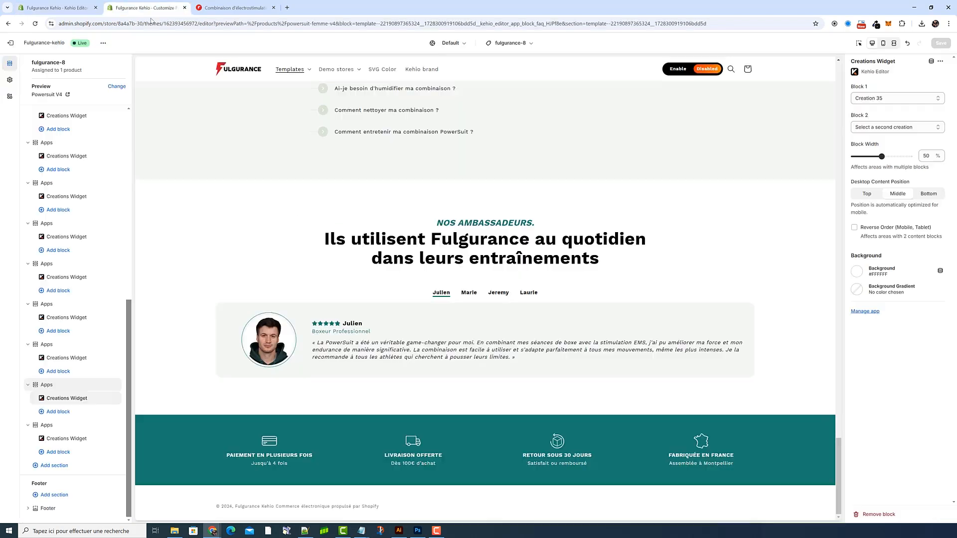
{"action": "left_click", "coordinate": [860, 275]}
{"action": "left_click", "coordinate": [883, 314]}
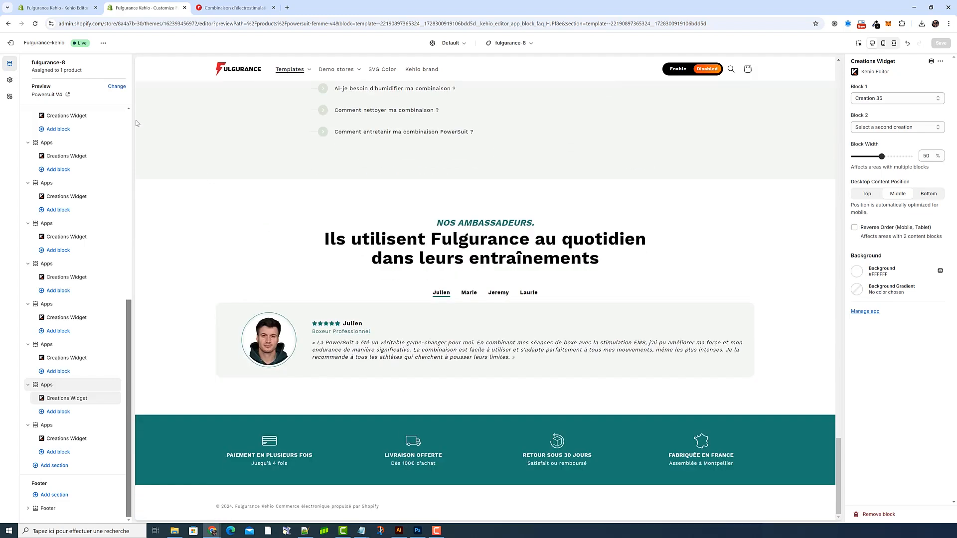
Step: Switch back to Kehio Editor and view the style options available for the creation
{"action": "left_click", "coordinate": [55, 7]}
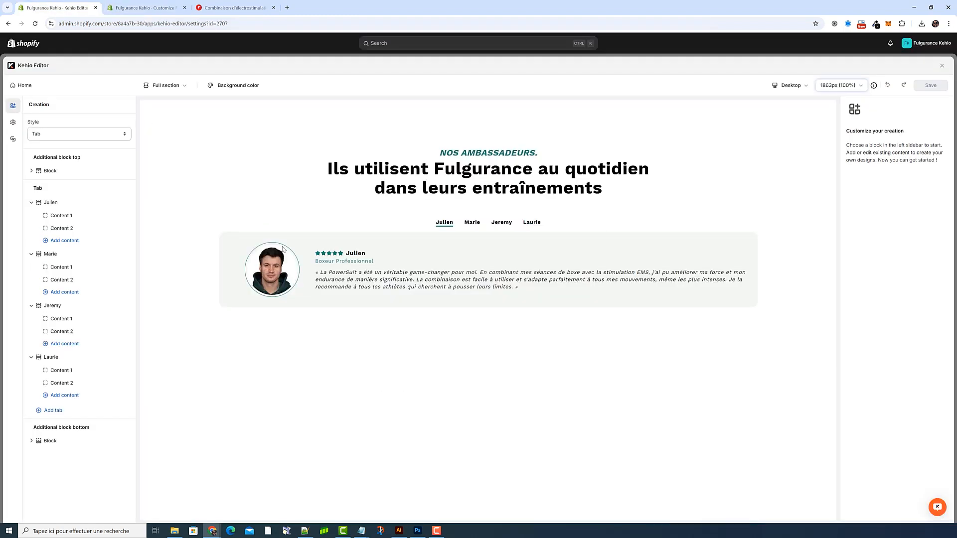
{"action": "left_click_drag", "start_coordinate": [583, 182], "coordinate": [472, 172]}
{"action": "left_click", "coordinate": [472, 172]}
{"action": "left_click", "coordinate": [49, 135]}
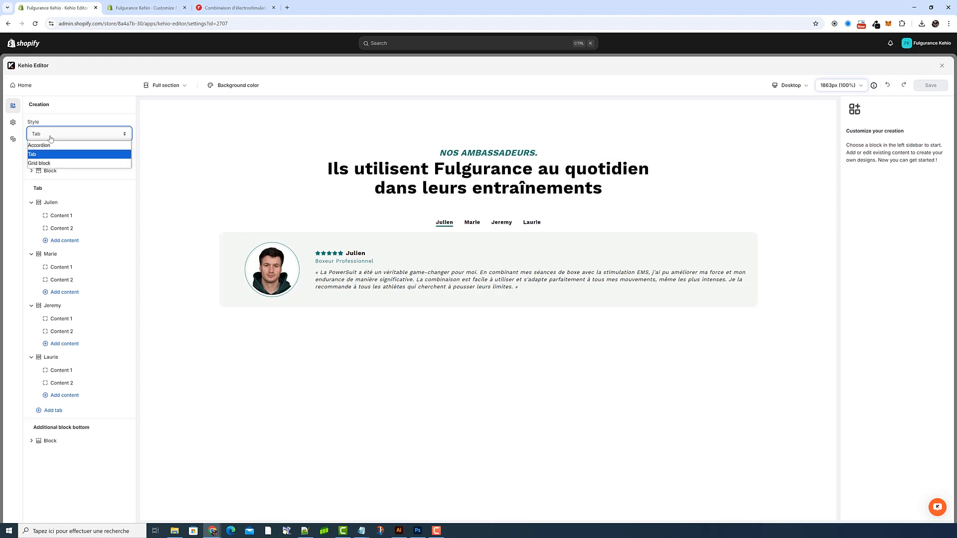
{"action": "left_click", "coordinate": [202, 149]}
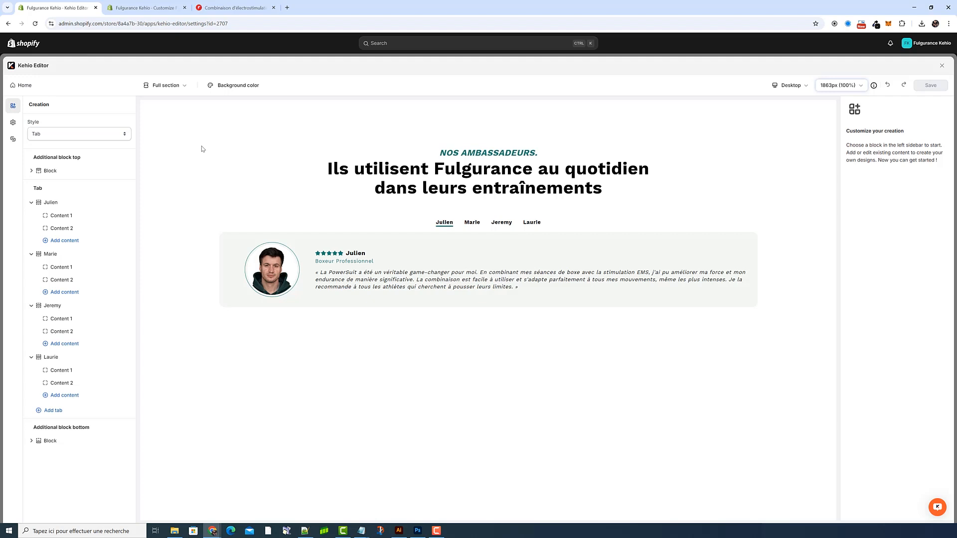
Step: Examine the Text and Heading items inside Content 1 of the creation's additional top block
{"action": "left_click", "coordinate": [52, 172]}
{"action": "left_click_drag", "start_coordinate": [33, 157], "coordinate": [95, 164]}
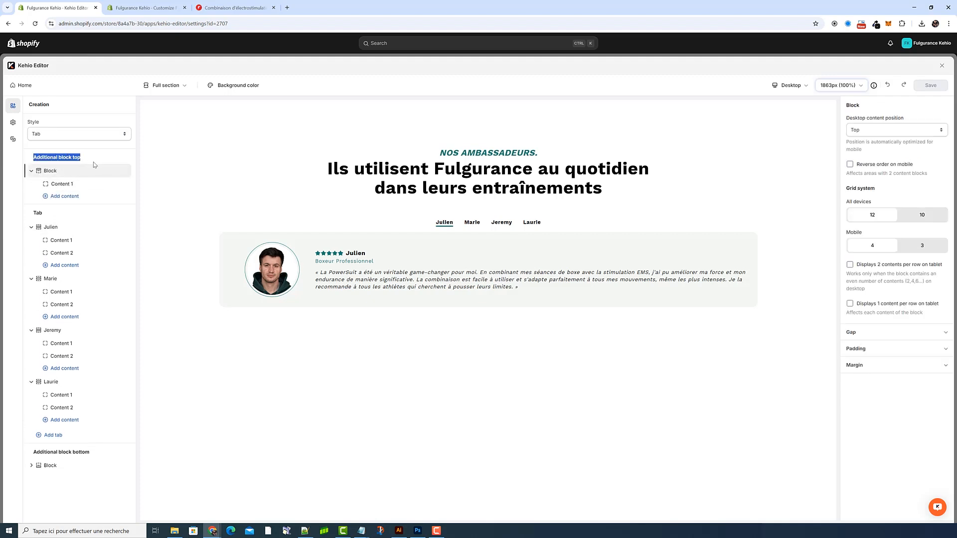
{"action": "left_click", "coordinate": [71, 184]}
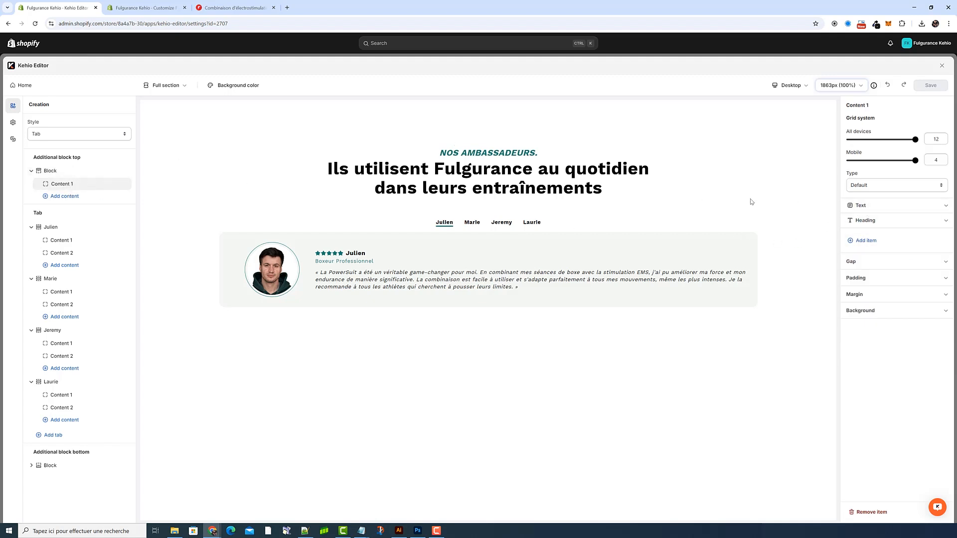
{"action": "left_click", "coordinate": [868, 210]}
{"action": "left_click", "coordinate": [868, 210]}
{"action": "left_click", "coordinate": [871, 223]}
{"action": "left_click", "coordinate": [871, 223]}
{"action": "left_click_drag", "start_coordinate": [539, 152], "coordinate": [450, 152]}
{"action": "left_click", "coordinate": [450, 151]}
{"action": "left_click", "coordinate": [872, 207]}
{"action": "left_click", "coordinate": [880, 321]}
{"action": "left_click", "coordinate": [872, 210]}
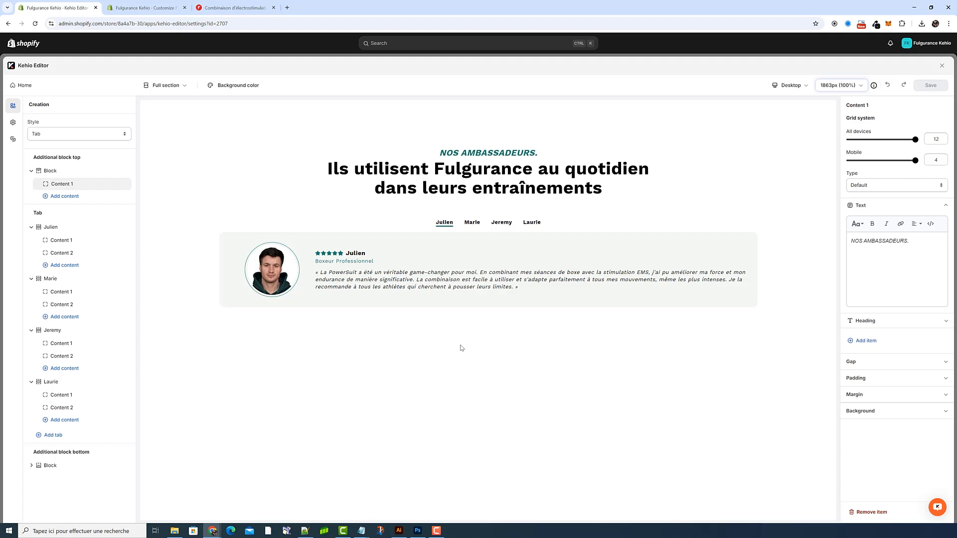
Step: Examine the paragraph class in the HTML source of the "NOS AMBASSADEURS." text
{"action": "triple_click", "coordinate": [922, 241]}
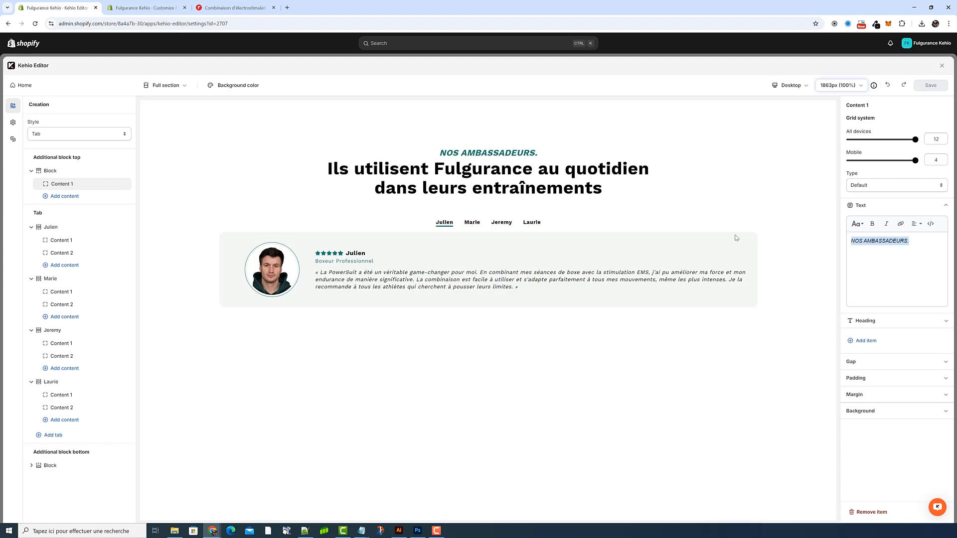
{"action": "left_click", "coordinate": [931, 225]}
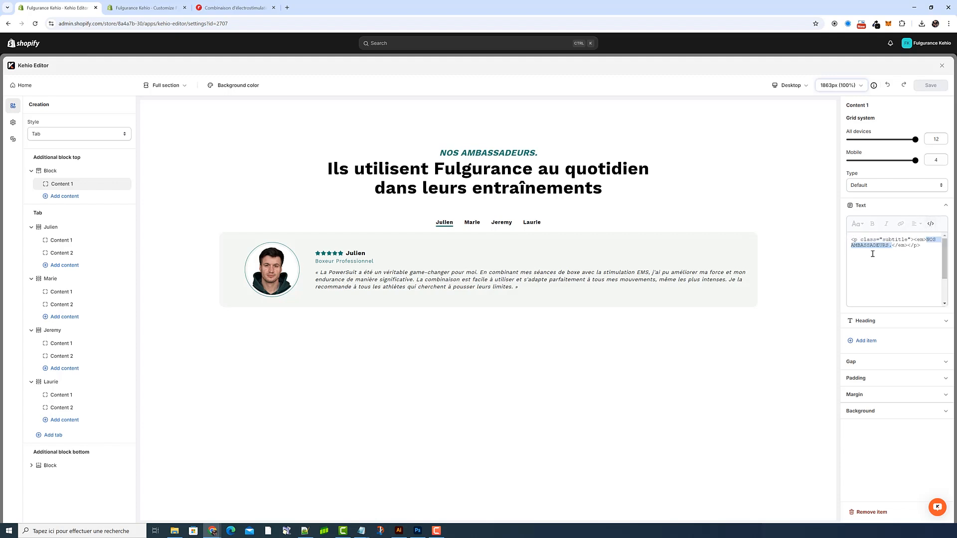
{"action": "left_click_drag", "start_coordinate": [882, 241], "coordinate": [907, 241]}
{"action": "left_click", "coordinate": [886, 240]}
{"action": "left_click_drag", "start_coordinate": [883, 240], "coordinate": [903, 241]}
{"action": "left_click", "coordinate": [930, 224]}
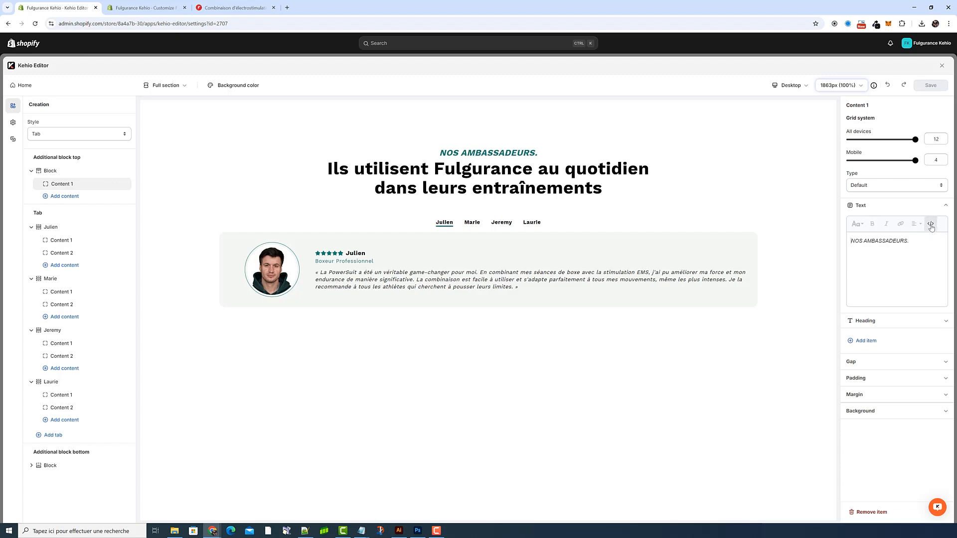
Step: Replace "NOS AMBASSADEURS." in the text's HTML source with "PLUS QU'UNE COMBINAISON." copied from the published Powersuit product page
{"action": "left_click_drag", "start_coordinate": [917, 241], "coordinate": [817, 246]}
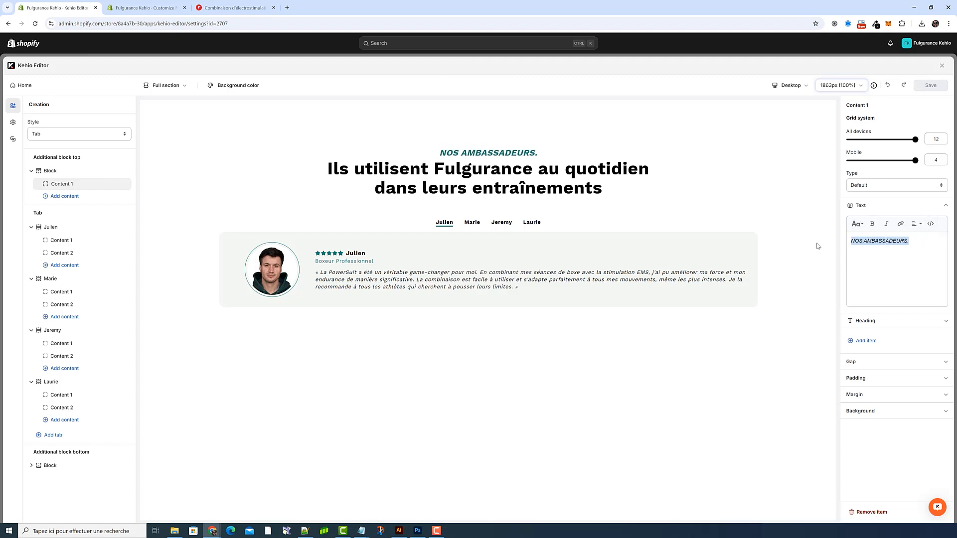
{"action": "left_click", "coordinate": [930, 225]}
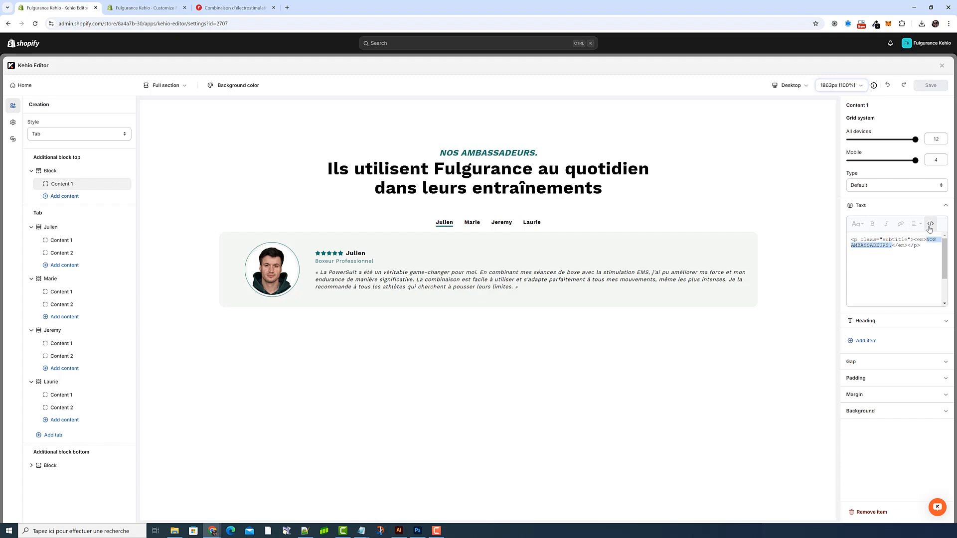
{"action": "left_click", "coordinate": [234, 8]}
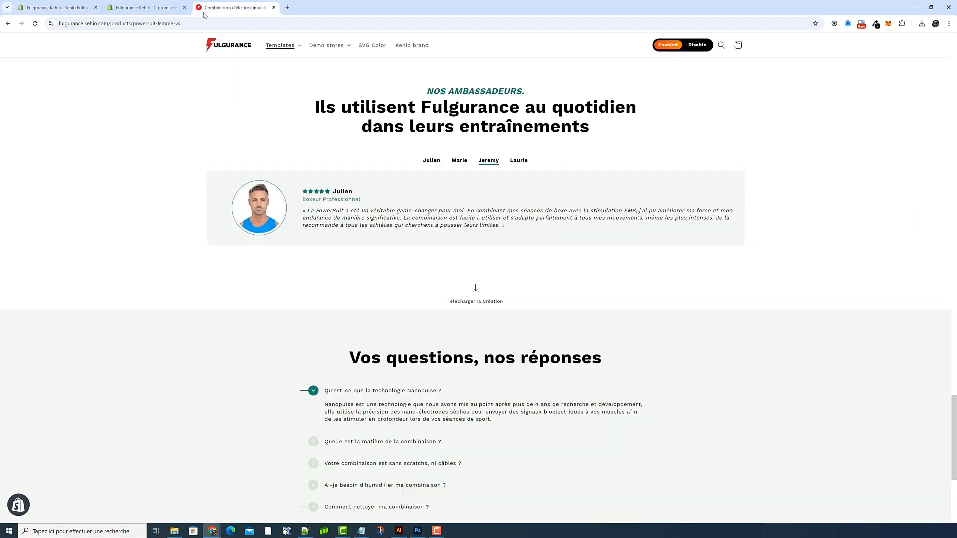
{"action": "scroll", "coordinate": [424, 213], "scroll_direction": "up", "scroll_amount": 2}
{"action": "scroll", "coordinate": [428, 217], "scroll_direction": "down", "scroll_amount": 5}
{"action": "scroll", "coordinate": [433, 219], "scroll_direction": "up", "scroll_amount": 14}
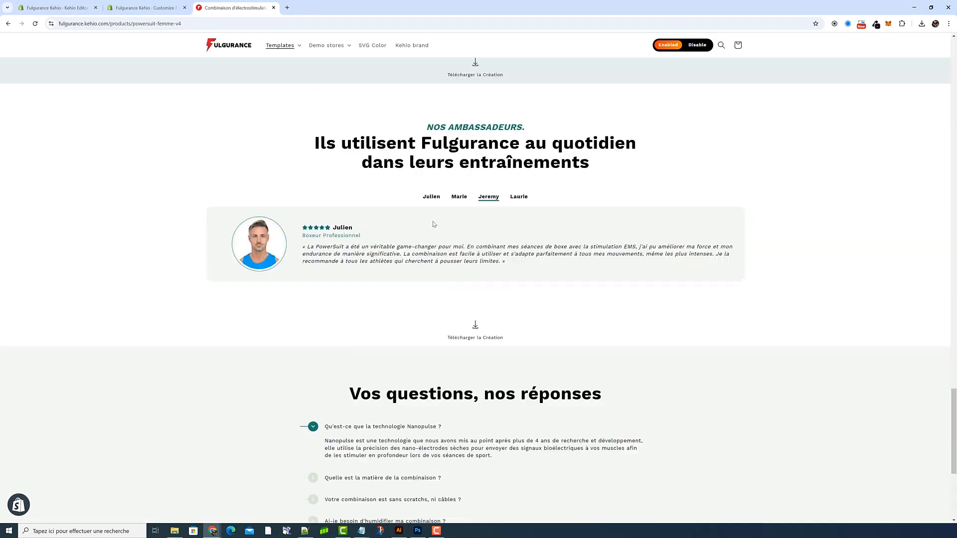
{"action": "scroll", "coordinate": [437, 224], "scroll_direction": "up", "scroll_amount": 1}
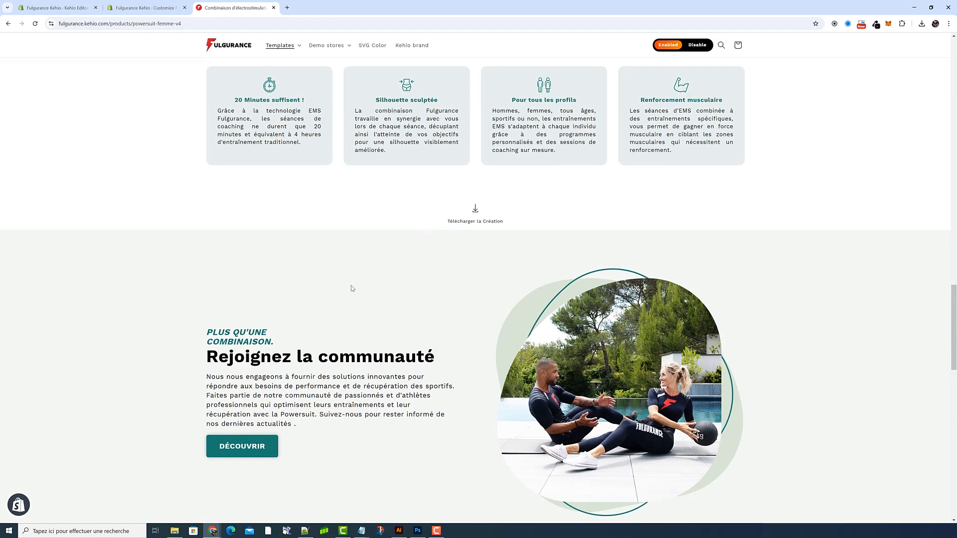
{"action": "triple_click", "coordinate": [267, 339]}
{"action": "key", "text": "ctrl+c"}
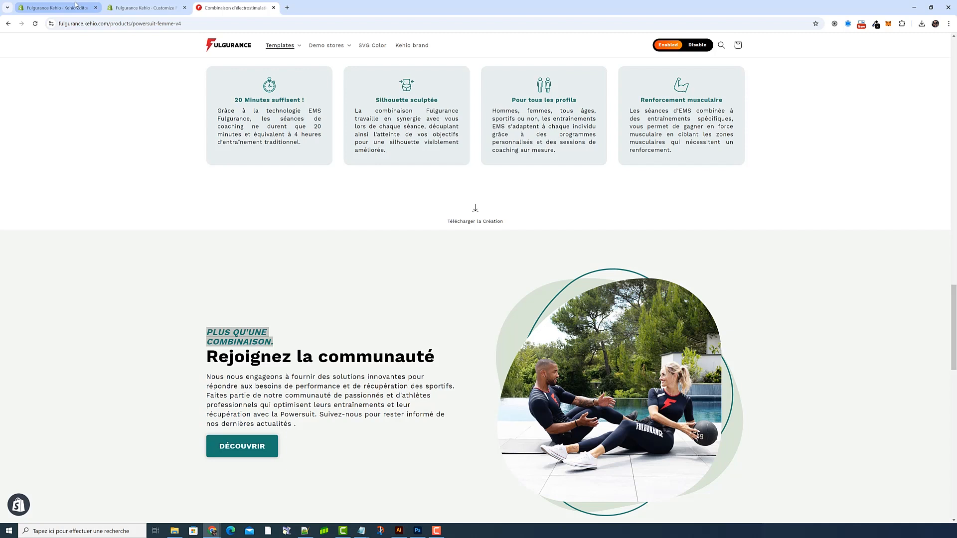
{"action": "left_click", "coordinate": [57, 7]}
{"action": "key", "text": "ctrl+v"}
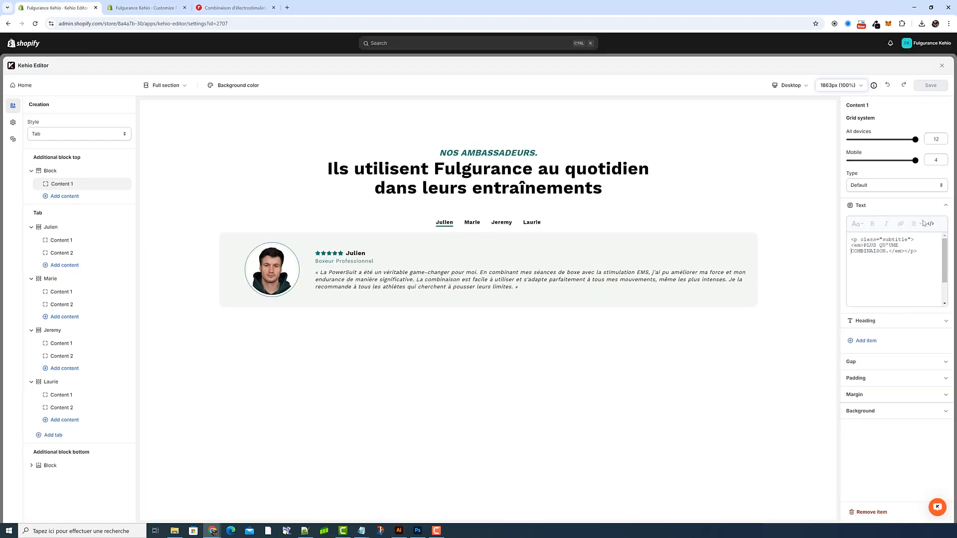
{"action": "left_click", "coordinate": [931, 226]}
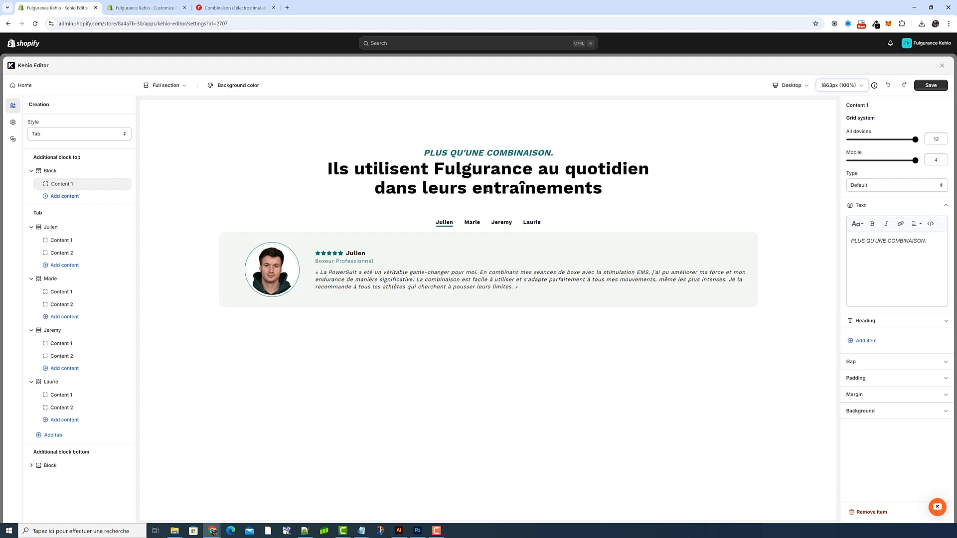
Step: Try overwriting the Heading item's text with "xfdqsfqsdfqsdf" in its HTML source, and undo the change
{"action": "left_click", "coordinate": [887, 206]}
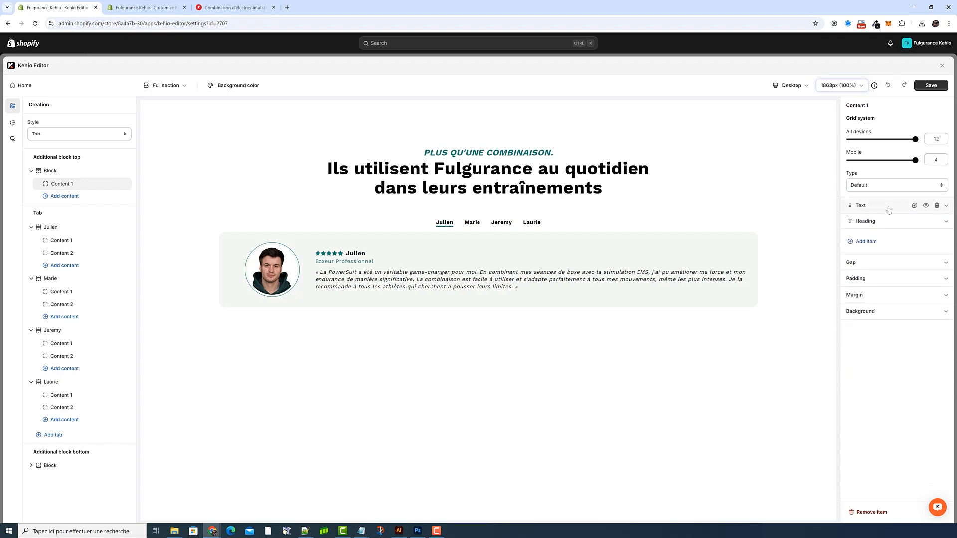
{"action": "left_click", "coordinate": [881, 226]}
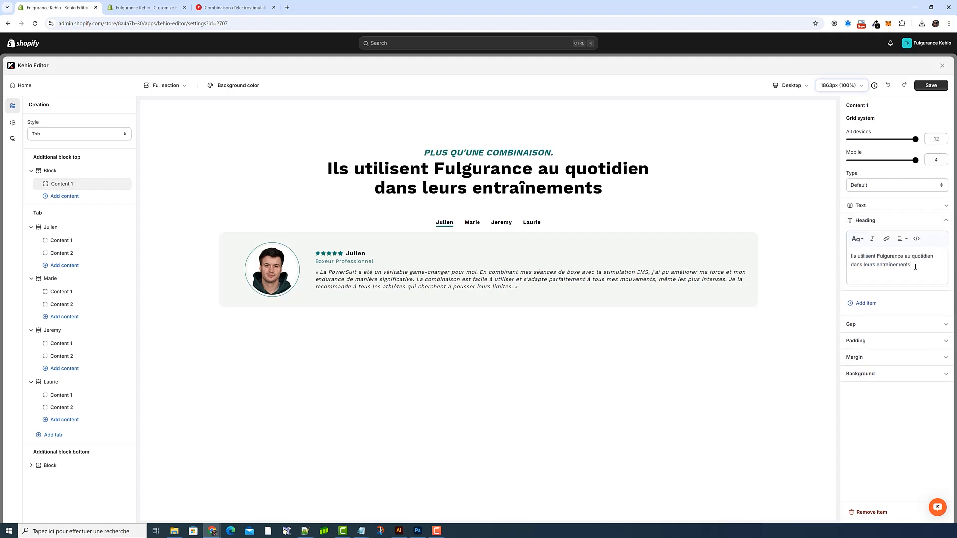
{"action": "left_click_drag", "start_coordinate": [911, 265], "coordinate": [923, 246]}
{"action": "left_click", "coordinate": [922, 244]}
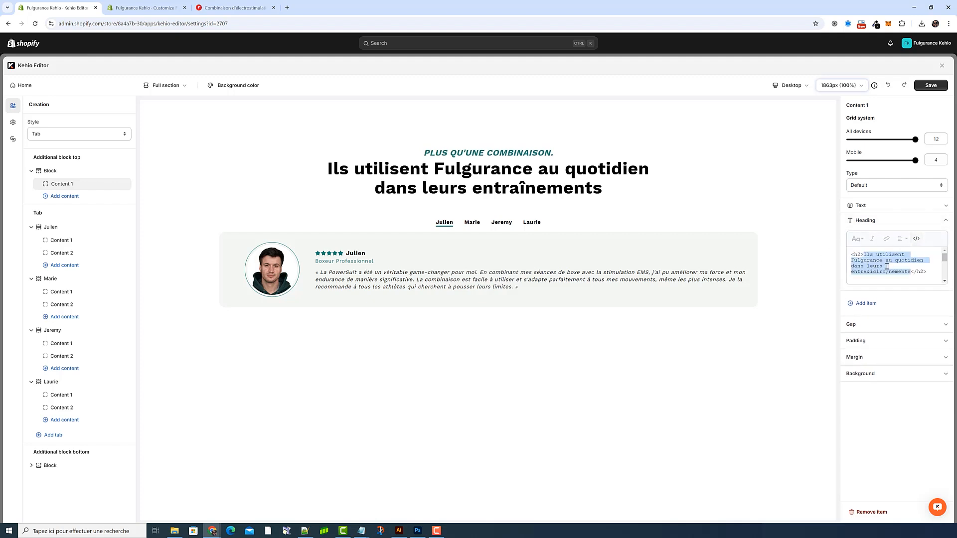
{"action": "type", "text": "xfdqsfqsdfqsdf"}
{"action": "left_click", "coordinate": [917, 239]}
{"action": "key", "text": "ctrl+z"}
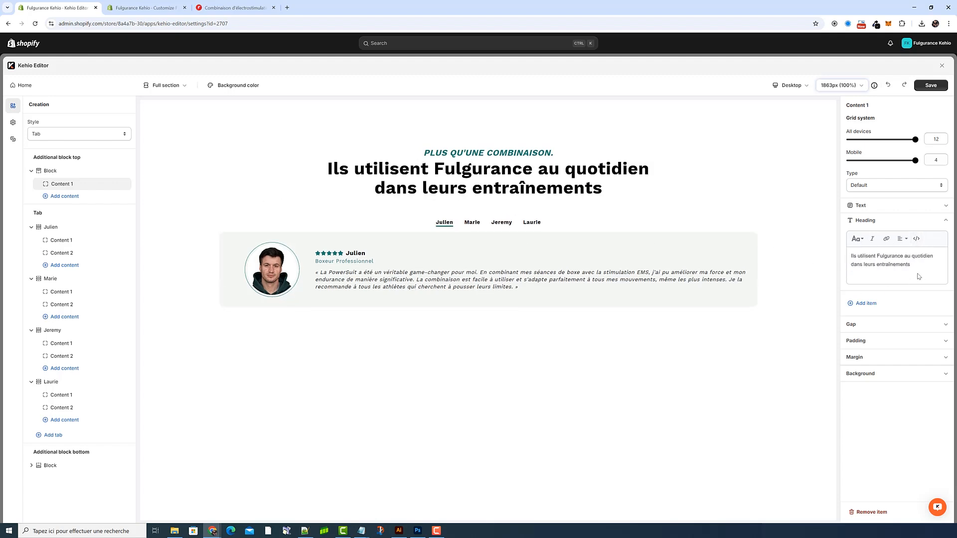
{"action": "left_click", "coordinate": [890, 220]}
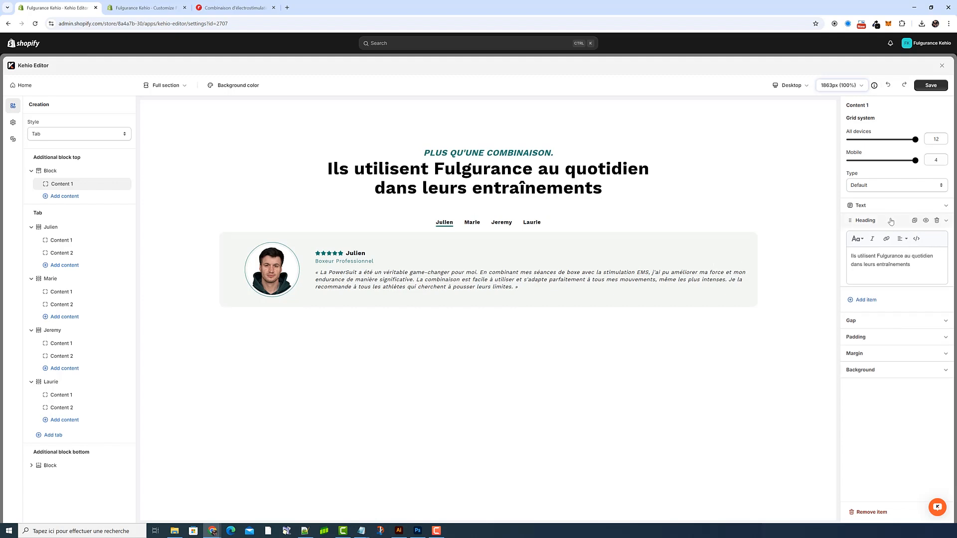
Step: Check the HTML source of the top block's Text item, and return it to the formatted view
{"action": "left_click", "coordinate": [876, 211]}
{"action": "left_click", "coordinate": [929, 224]}
{"action": "left_click", "coordinate": [929, 225]}
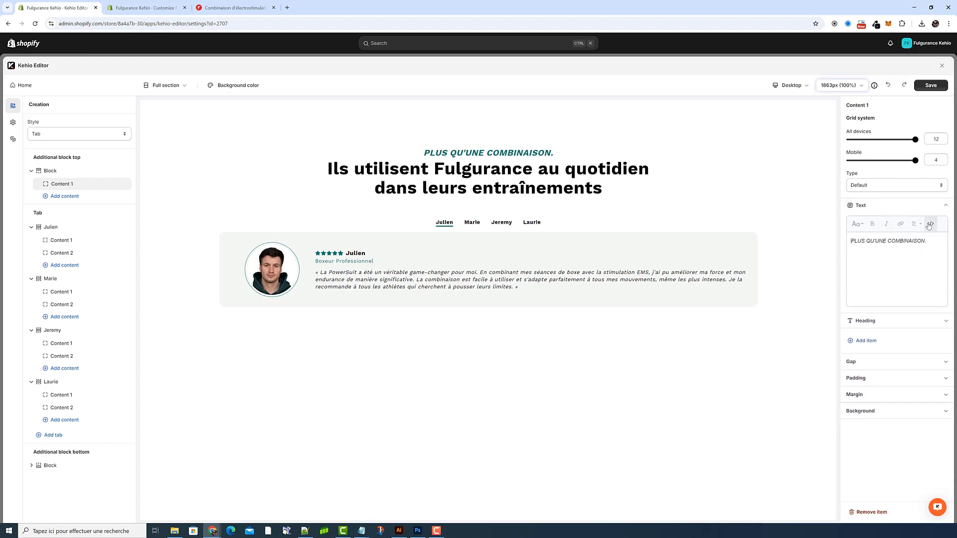
Step: View the creation's Paragraph settings and collapse them again
{"action": "left_click", "coordinate": [12, 124]}
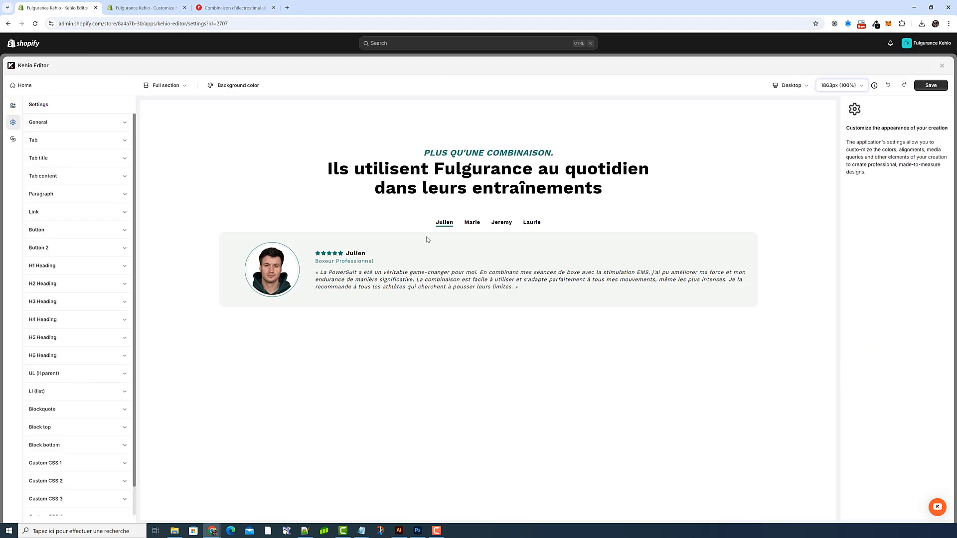
{"action": "left_click_drag", "start_coordinate": [554, 154], "coordinate": [407, 155]}
{"action": "left_click", "coordinate": [78, 195]}
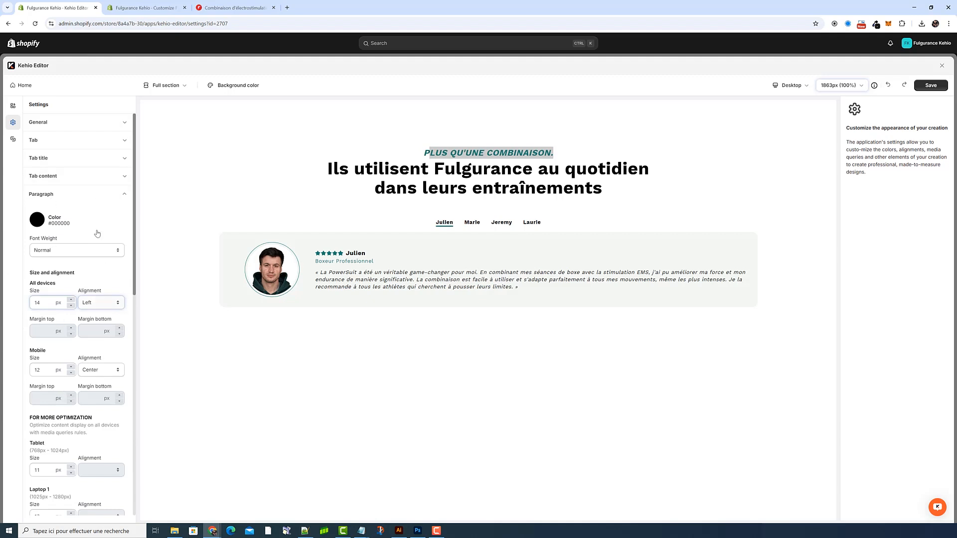
{"action": "left_click", "coordinate": [80, 199]}
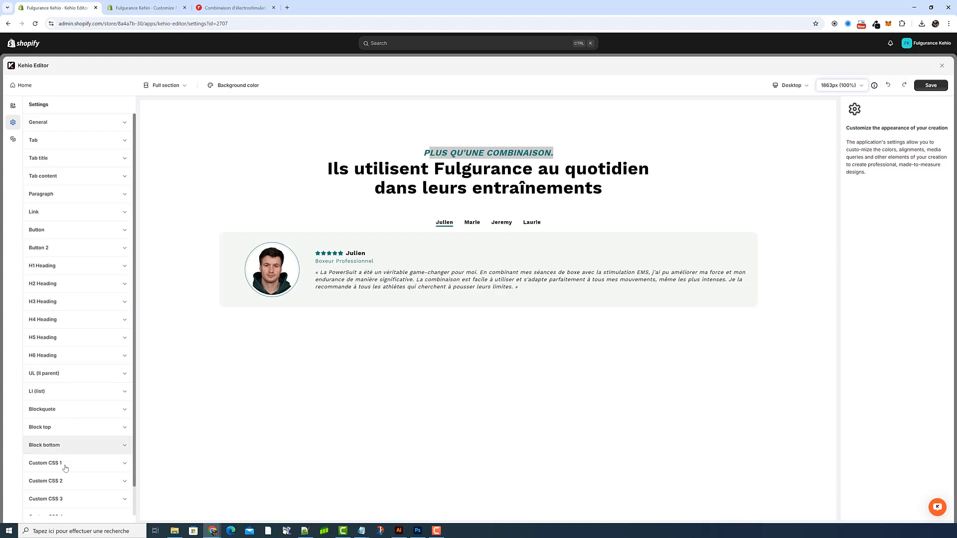
Step: Set the subtitle class colour in Custom CSS 1 to #d48500, and review its font sizes for each device
{"action": "left_click", "coordinate": [67, 467]}
{"action": "scroll", "coordinate": [68, 468], "scroll_direction": "down", "scroll_amount": 3}
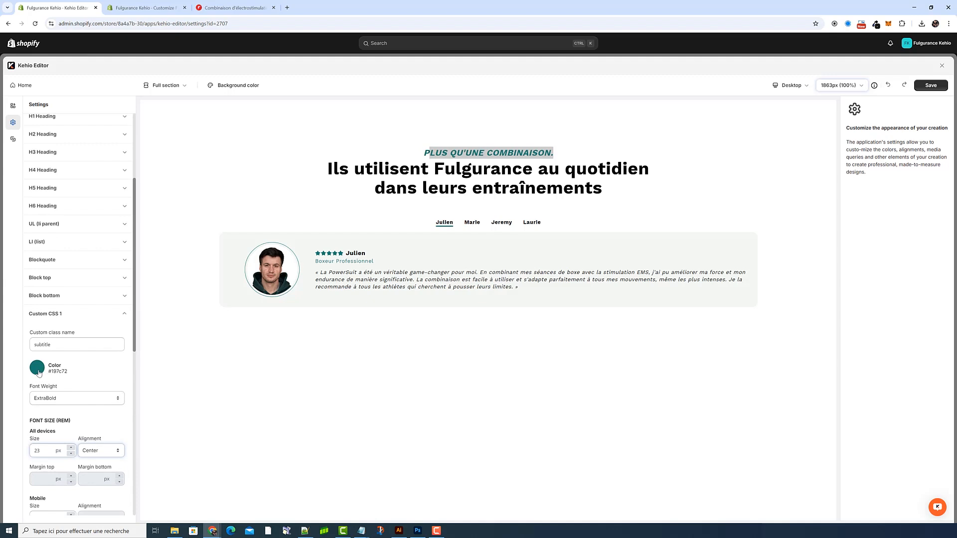
{"action": "left_click", "coordinate": [38, 369]}
{"action": "left_click_drag", "start_coordinate": [106, 298], "coordinate": [106, 282]}
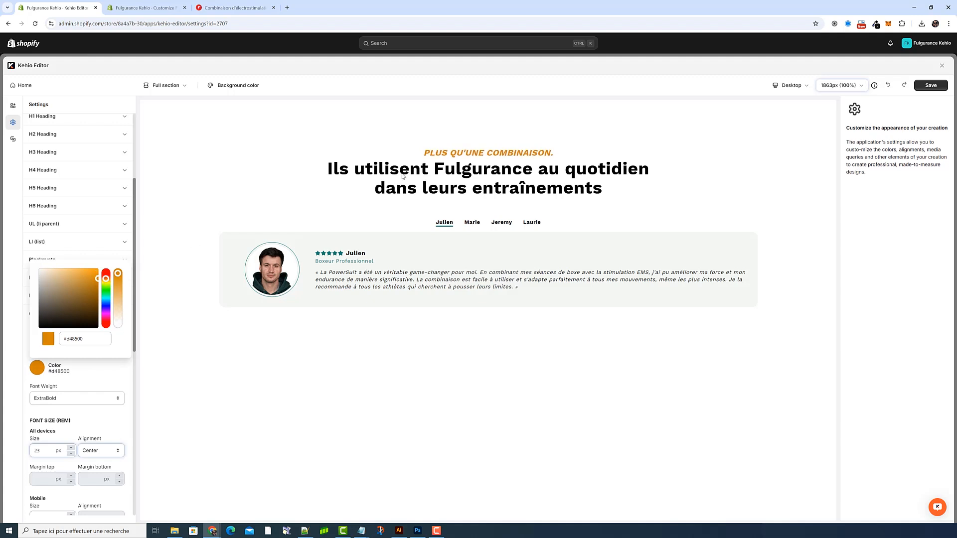
{"action": "left_click", "coordinate": [445, 241]}
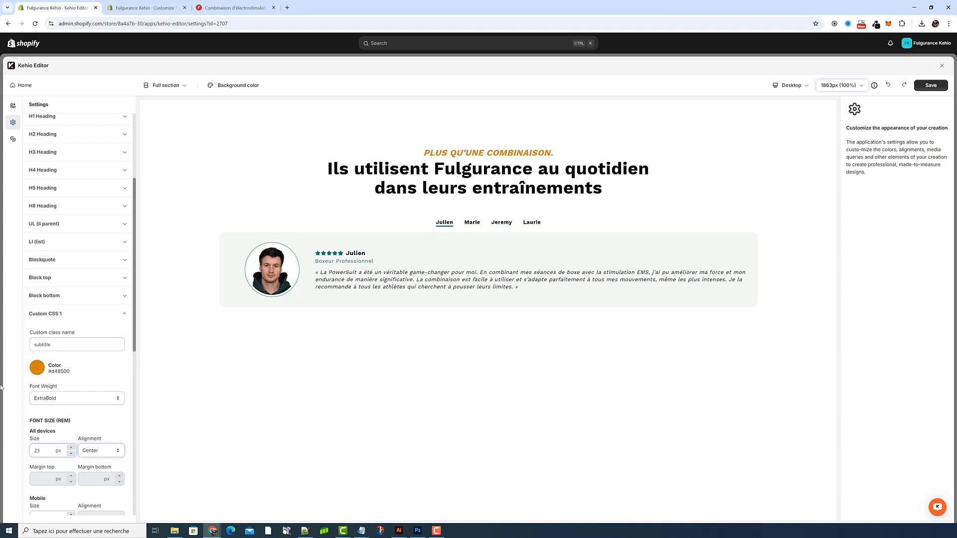
{"action": "scroll", "coordinate": [75, 391], "scroll_direction": "down", "scroll_amount": 5}
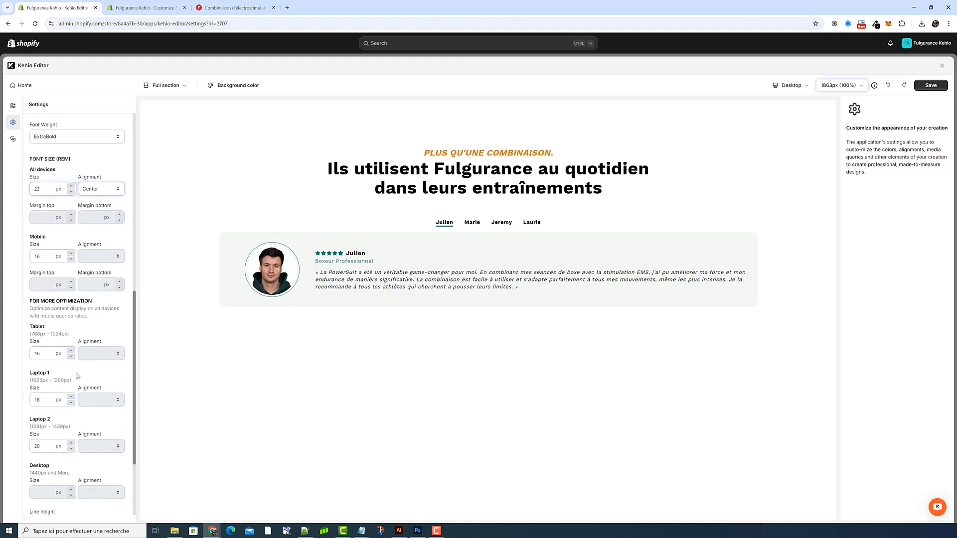
{"action": "scroll", "coordinate": [60, 377], "scroll_direction": "up", "scroll_amount": 3}
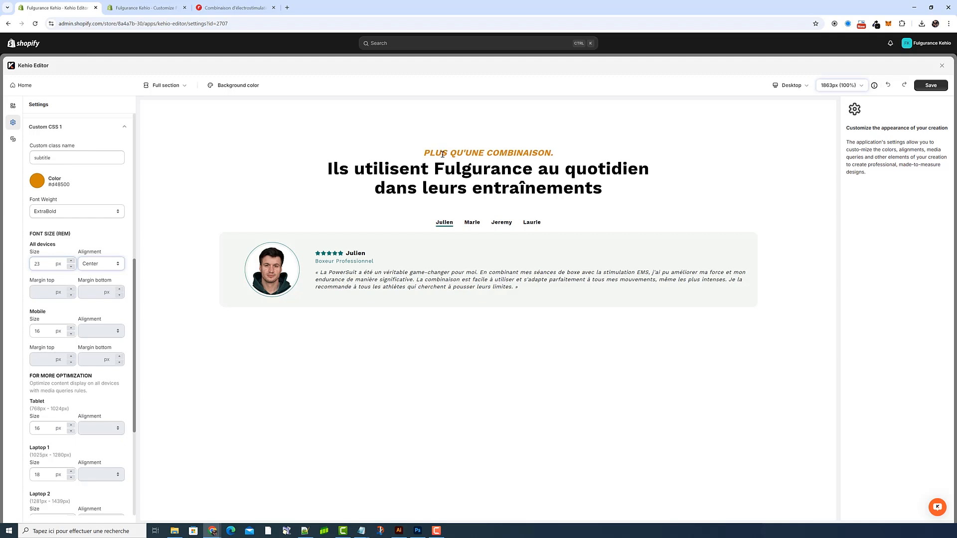
Step: Save the creation, and look through the settings of the first three tabs in its structure
{"action": "left_click", "coordinate": [930, 87]}
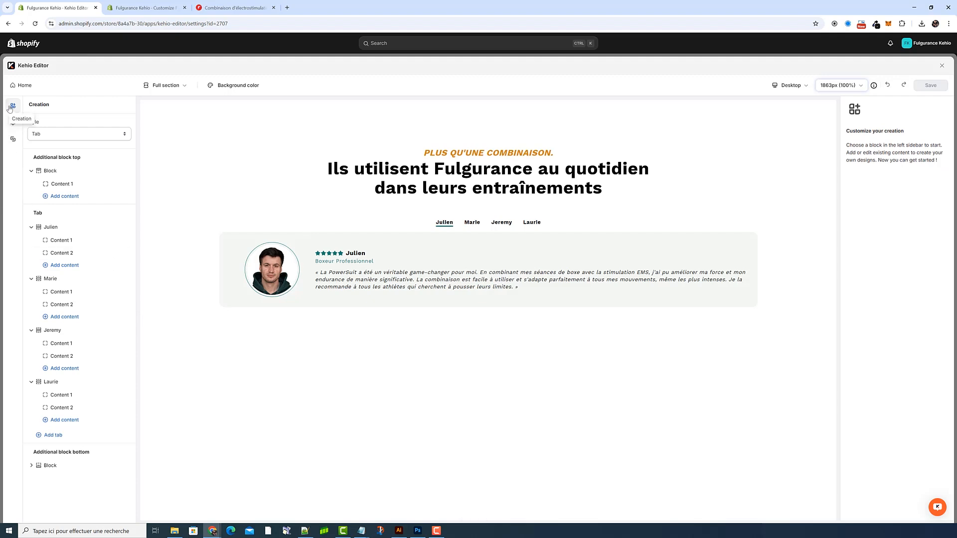
{"action": "left_click_drag", "start_coordinate": [52, 215], "coordinate": [34, 214]}
{"action": "left_click", "coordinate": [37, 213]}
{"action": "left_click", "coordinate": [53, 227]}
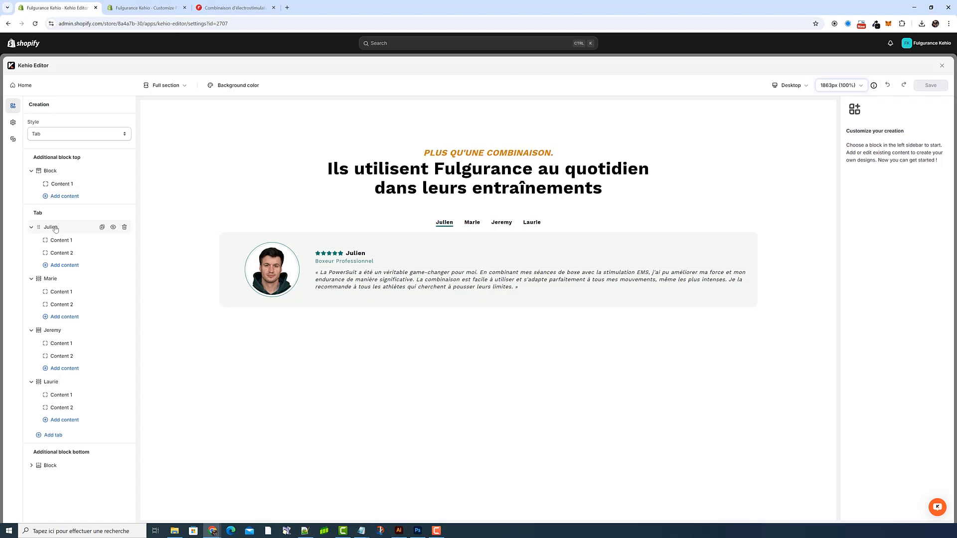
{"action": "left_click", "coordinate": [62, 278]}
{"action": "left_click", "coordinate": [58, 330]}
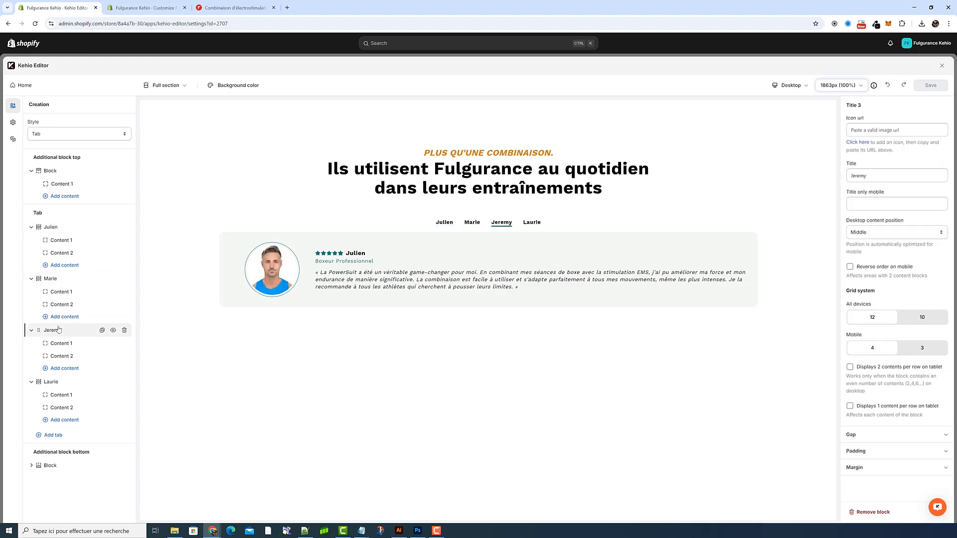
Step: Duplicate the first tab, and delete the copy
{"action": "left_click", "coordinate": [55, 229]}
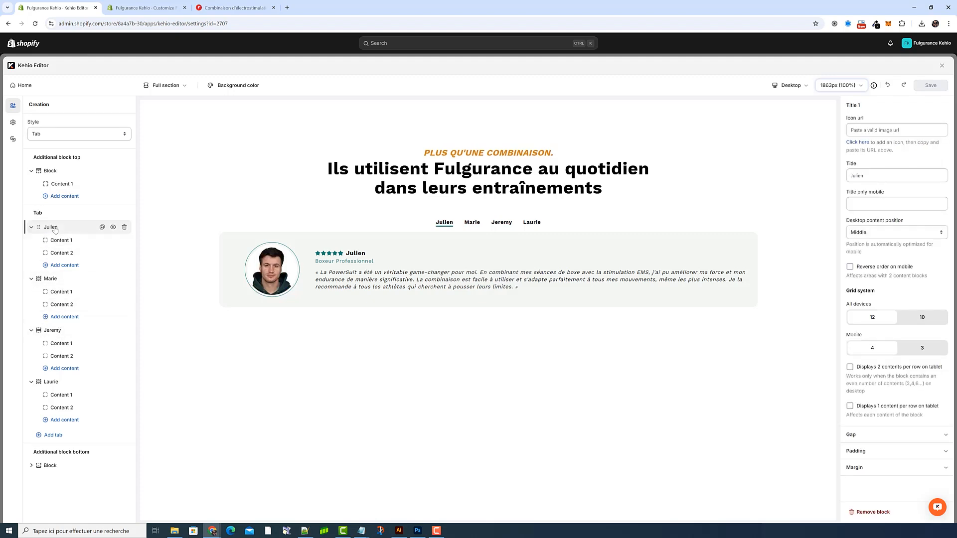
{"action": "left_click", "coordinate": [101, 228]}
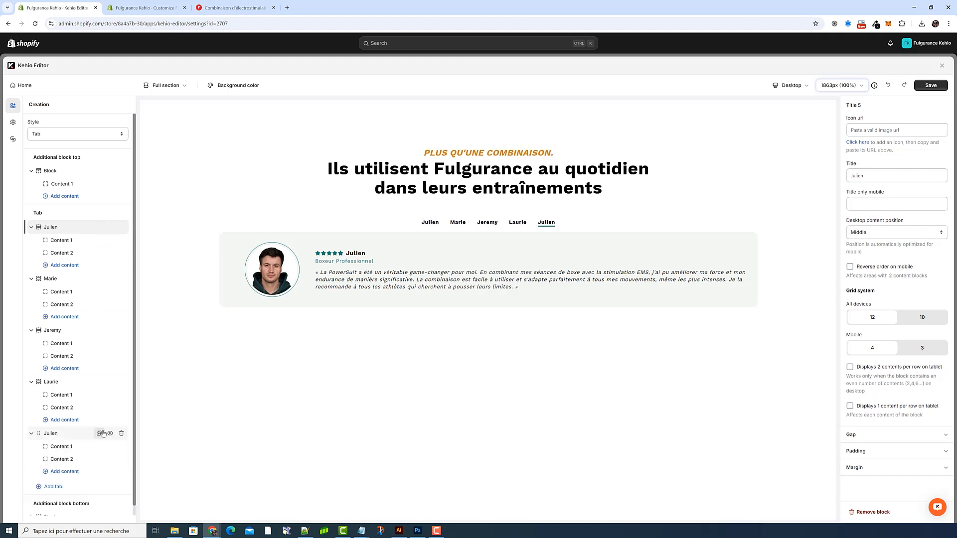
{"action": "left_click", "coordinate": [121, 433]}
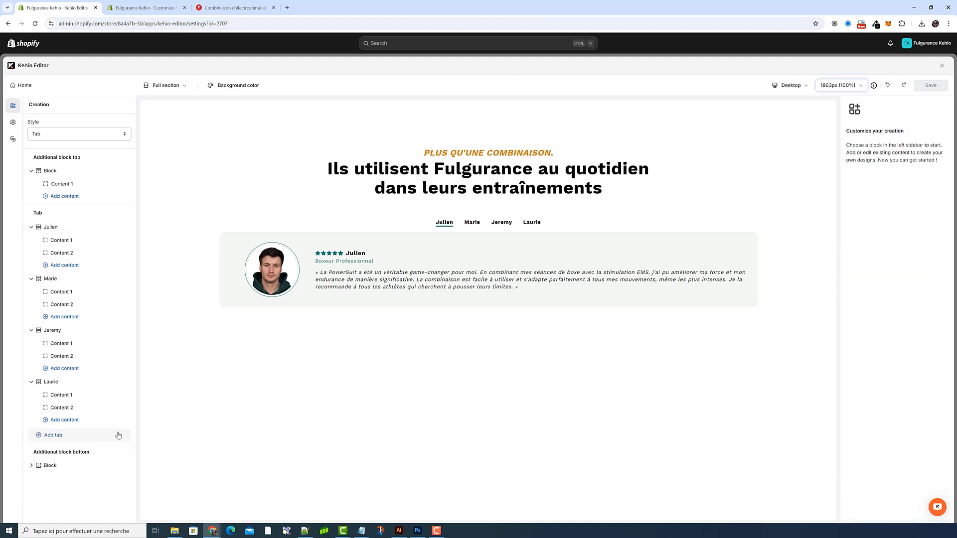
Step: Review the first tab's title settings, its image in Content 1 and its icon-with-text items in Content 2
{"action": "left_click", "coordinate": [56, 229]}
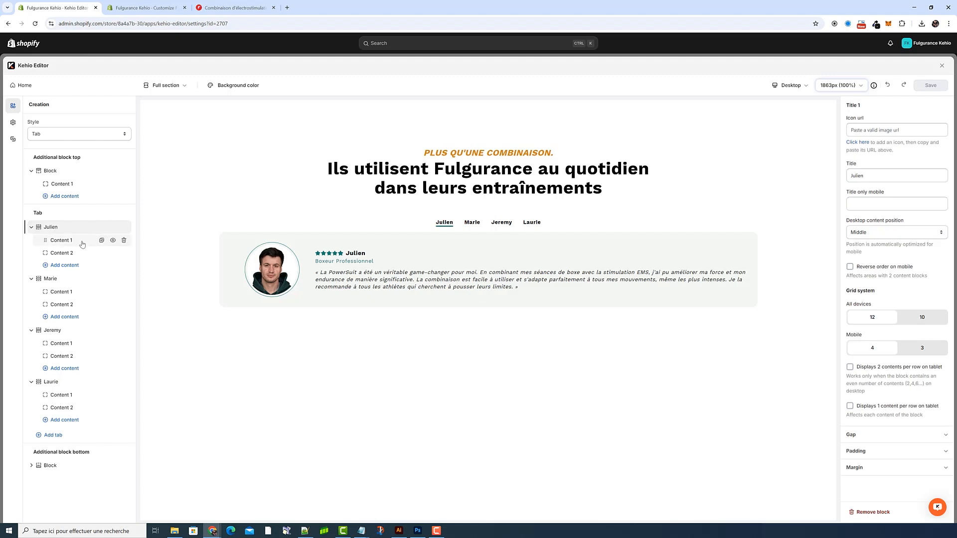
{"action": "left_click", "coordinate": [77, 242]}
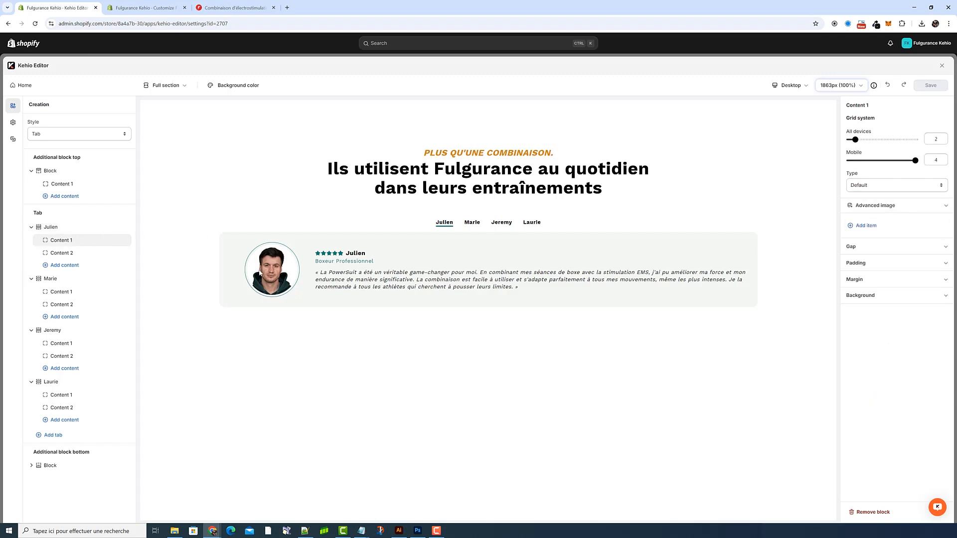
{"action": "left_click", "coordinate": [65, 255]}
{"action": "left_click_drag", "start_coordinate": [531, 297], "coordinate": [337, 258]}
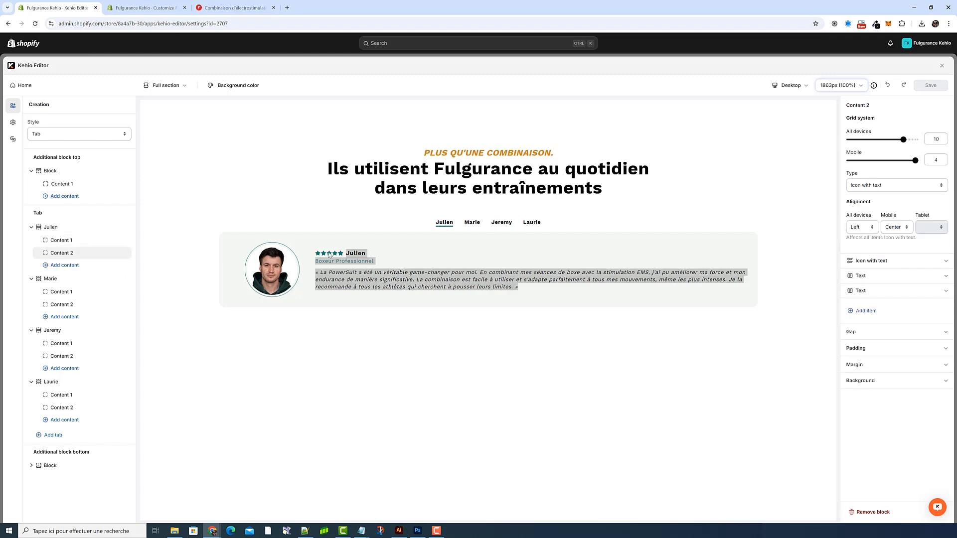
{"action": "left_click", "coordinate": [324, 257]}
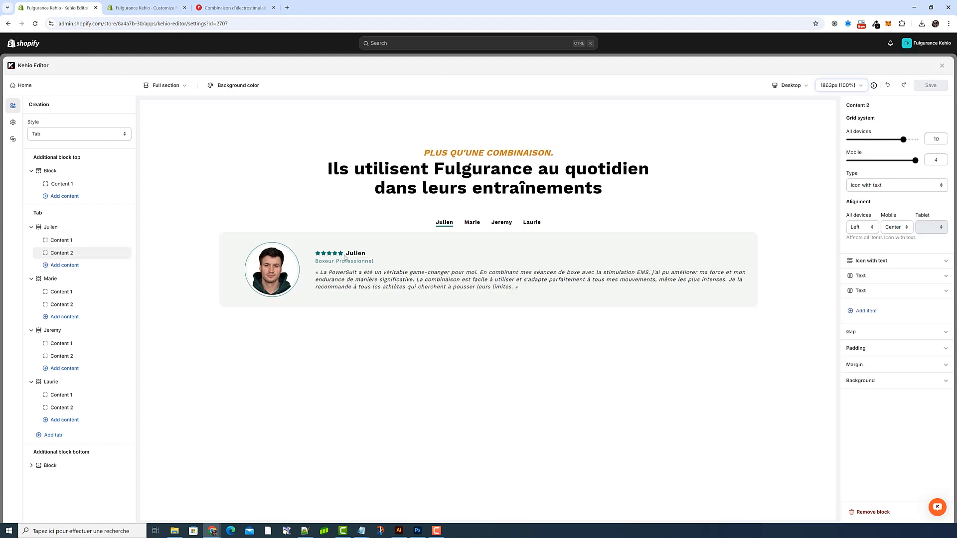
{"action": "left_click", "coordinate": [78, 240]}
{"action": "left_click", "coordinate": [70, 228]}
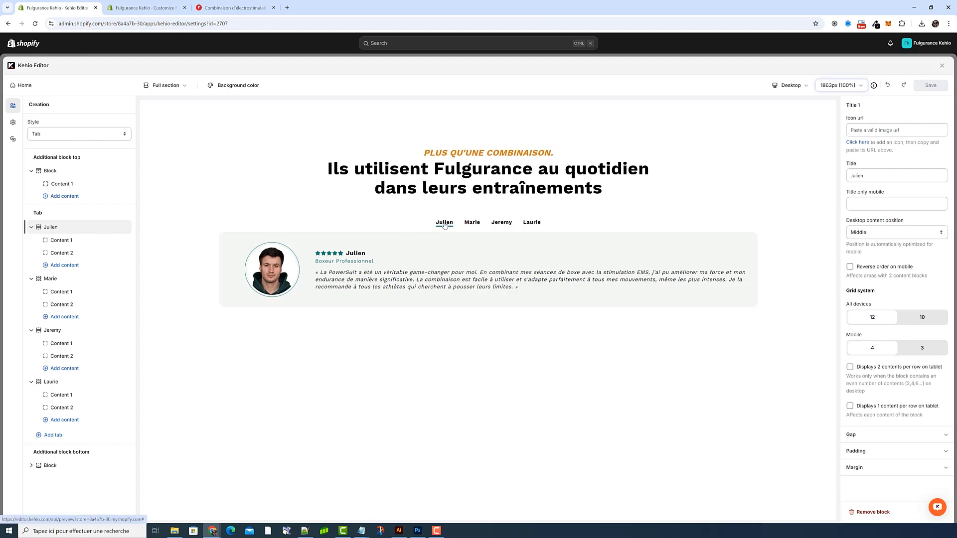
Step: Expand the Advanced image item in the first tab's Content 1, and open the store's Files page in a new browser tab
{"action": "left_click", "coordinate": [74, 242]}
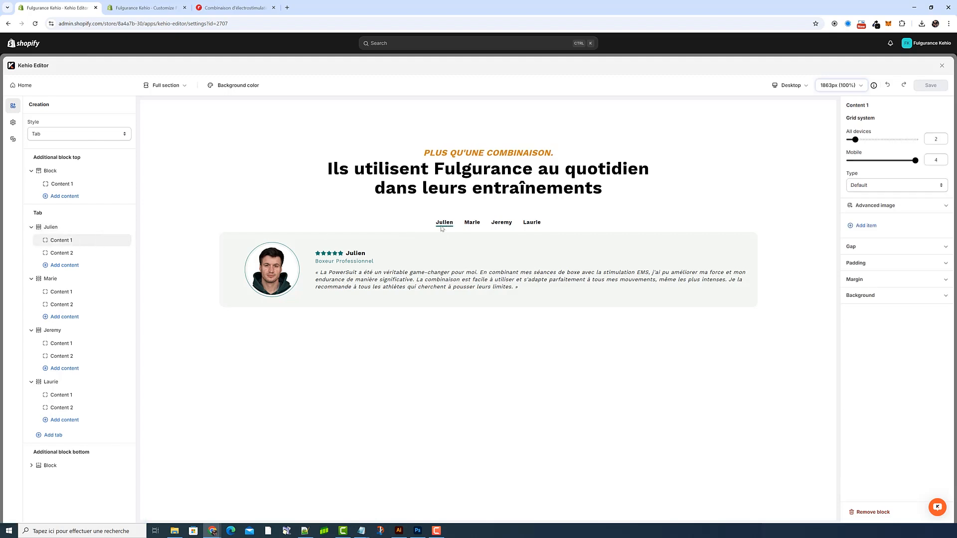
{"action": "left_click", "coordinate": [882, 207]}
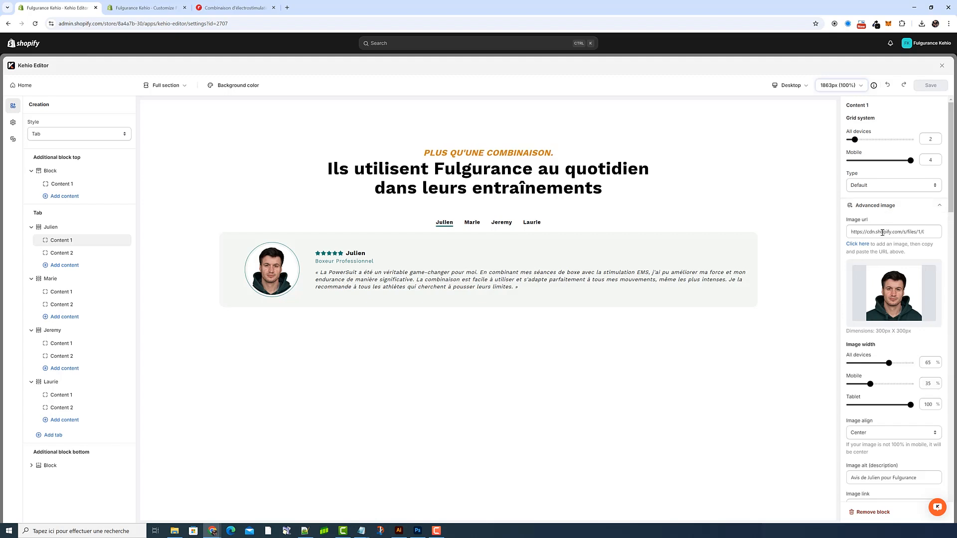
{"action": "left_click", "coordinate": [863, 244]}
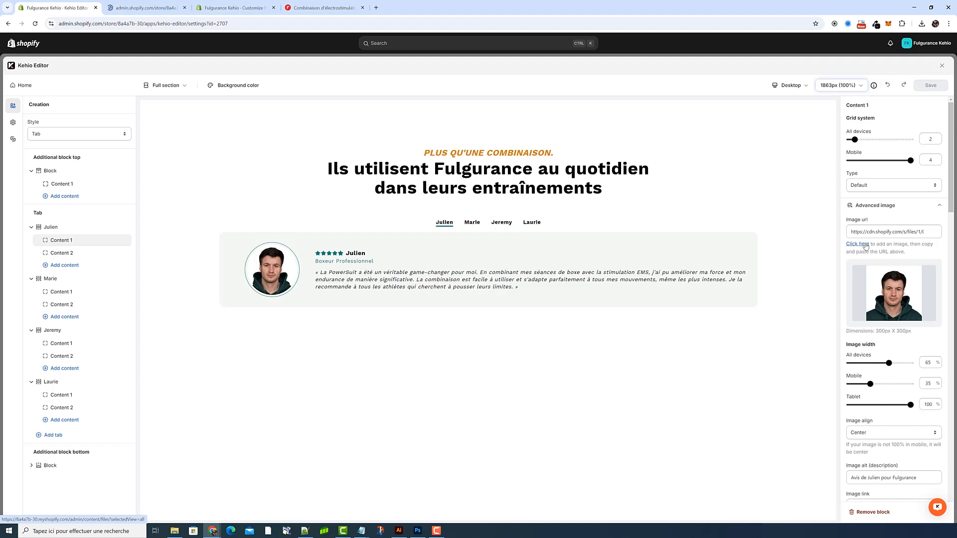
{"action": "left_click_drag", "start_coordinate": [916, 333], "coordinate": [881, 334]}
{"action": "left_click", "coordinate": [880, 333]}
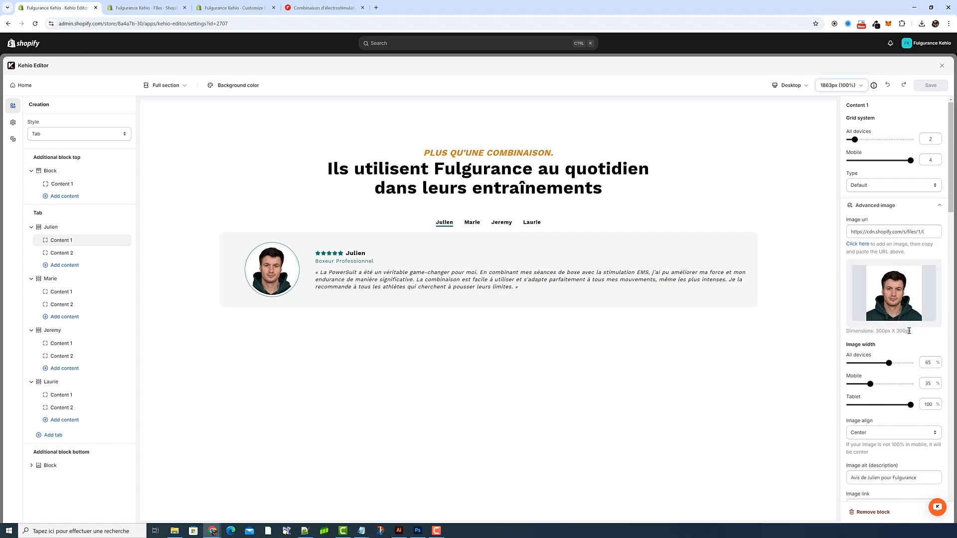
Step: Try removing the Cover image url from the first tab's photo, and restore it
{"action": "scroll", "coordinate": [909, 331], "scroll_direction": "down", "scroll_amount": 10}
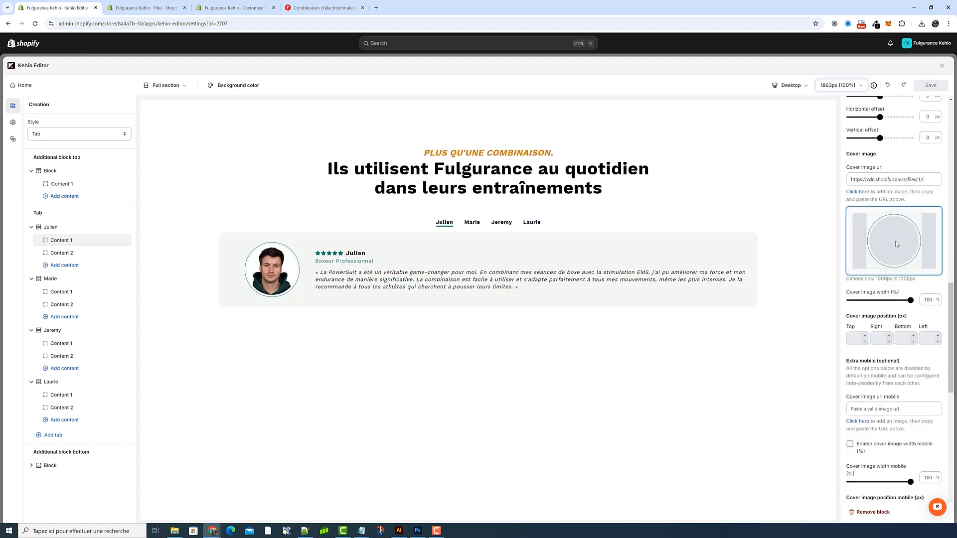
{"action": "triple_click", "coordinate": [887, 179]}
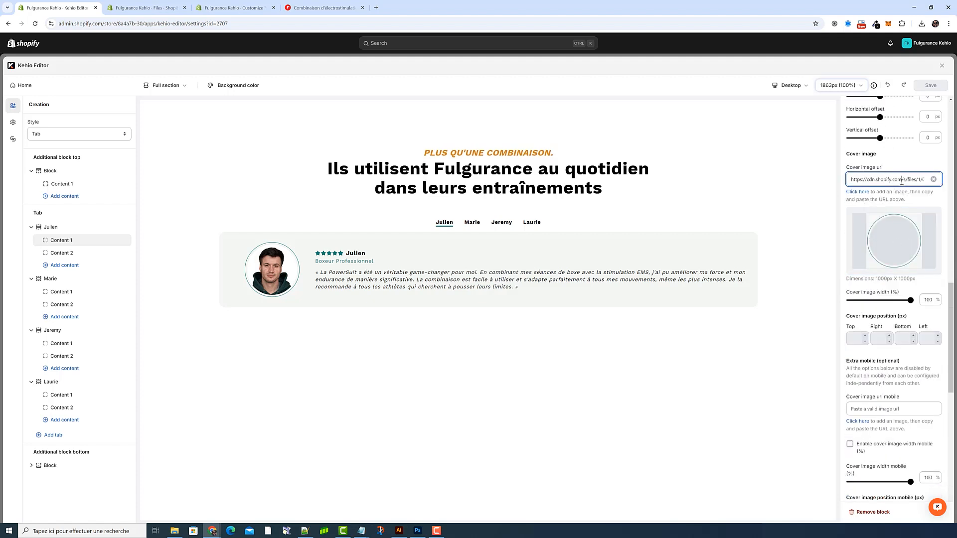
{"action": "right_click", "coordinate": [897, 181]}
{"action": "left_click", "coordinate": [831, 206]}
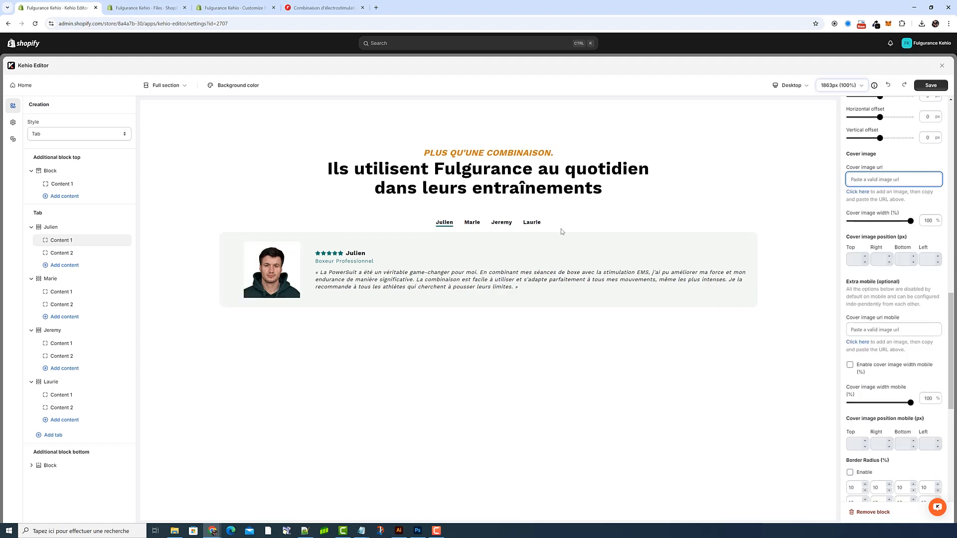
{"action": "key", "text": "ctrl+v"}
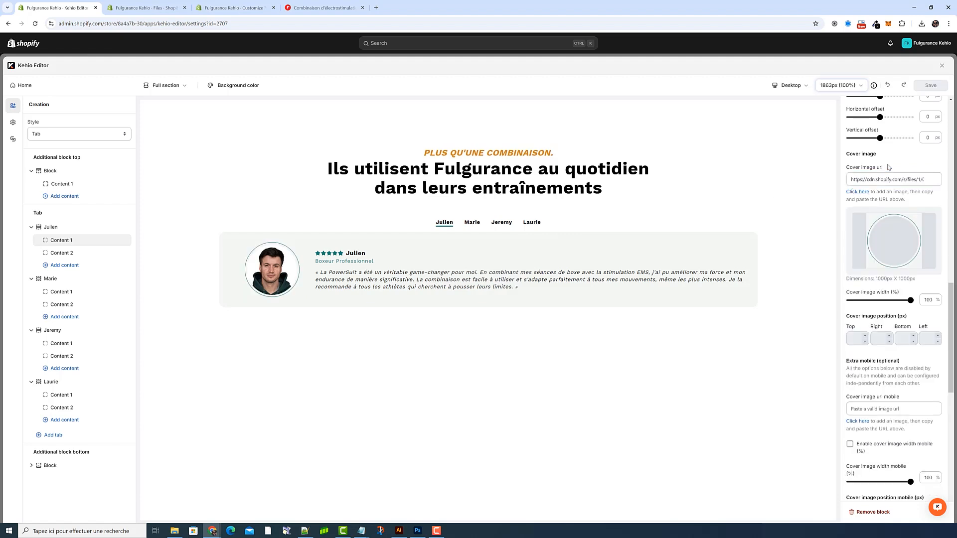
Step: Copy the link of the review5-1 JPG from the second page of the store's files
{"action": "scroll", "coordinate": [889, 168], "scroll_direction": "down", "scroll_amount": 2}
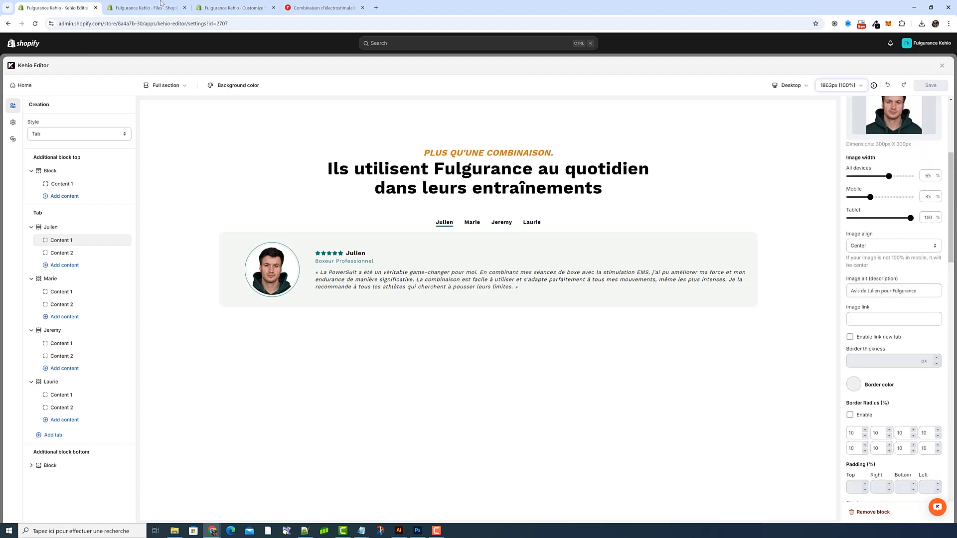
{"action": "left_click", "coordinate": [143, 7]}
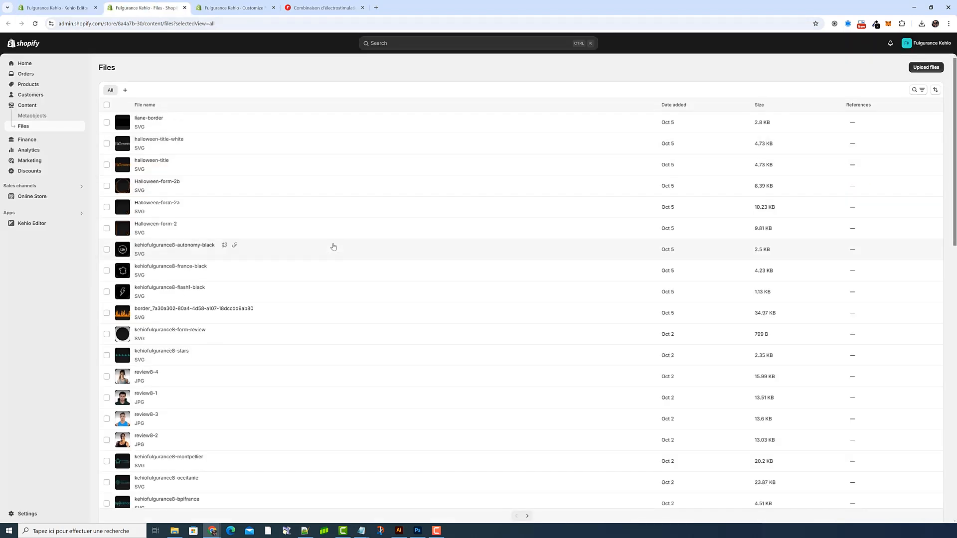
{"action": "scroll", "coordinate": [329, 250], "scroll_direction": "down", "scroll_amount": 12}
{"action": "left_click", "coordinate": [526, 494]}
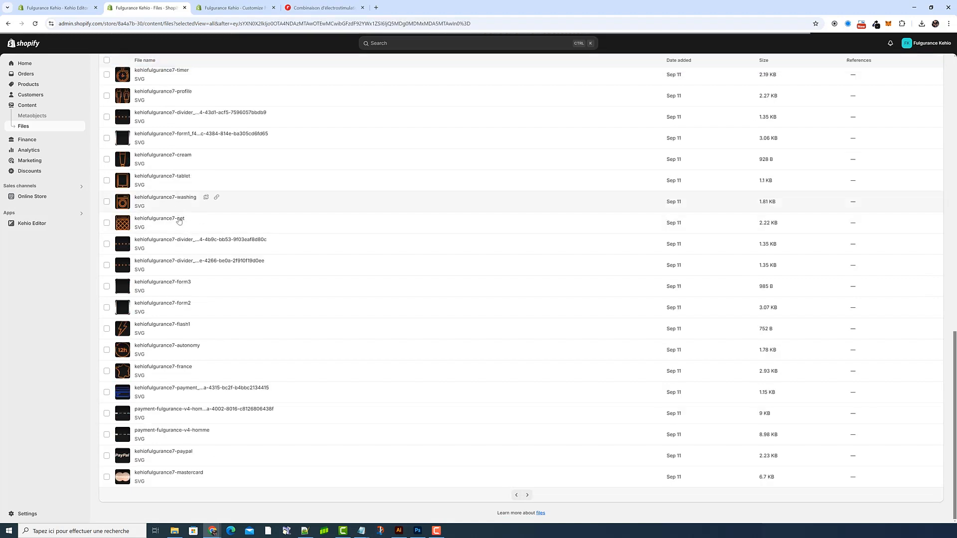
{"action": "scroll", "coordinate": [179, 230], "scroll_direction": "up", "scroll_amount": 8}
{"action": "scroll", "coordinate": [178, 233], "scroll_direction": "up", "scroll_amount": 2}
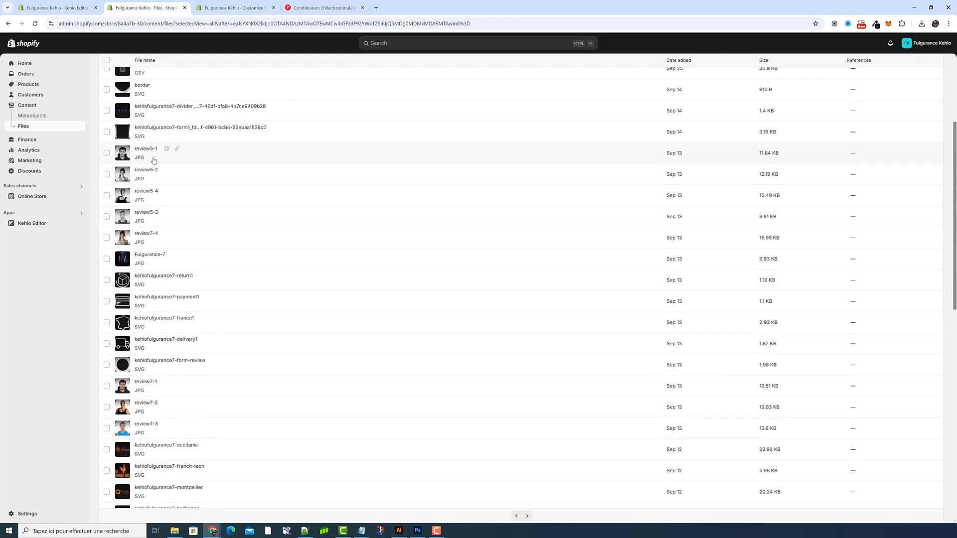
{"action": "left_click", "coordinate": [176, 150]}
Step: Replace the Image url of the first tab's photo in Kehio Editor with the copied review5-1 link
{"action": "left_click", "coordinate": [55, 7]}
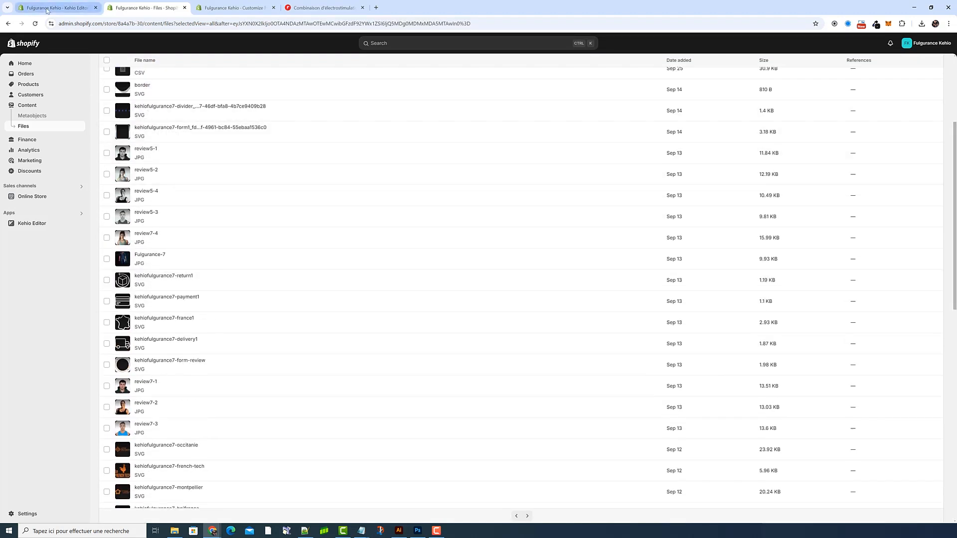
{"action": "left_click", "coordinate": [893, 231]}
{"action": "key", "text": "ctrl+a"}
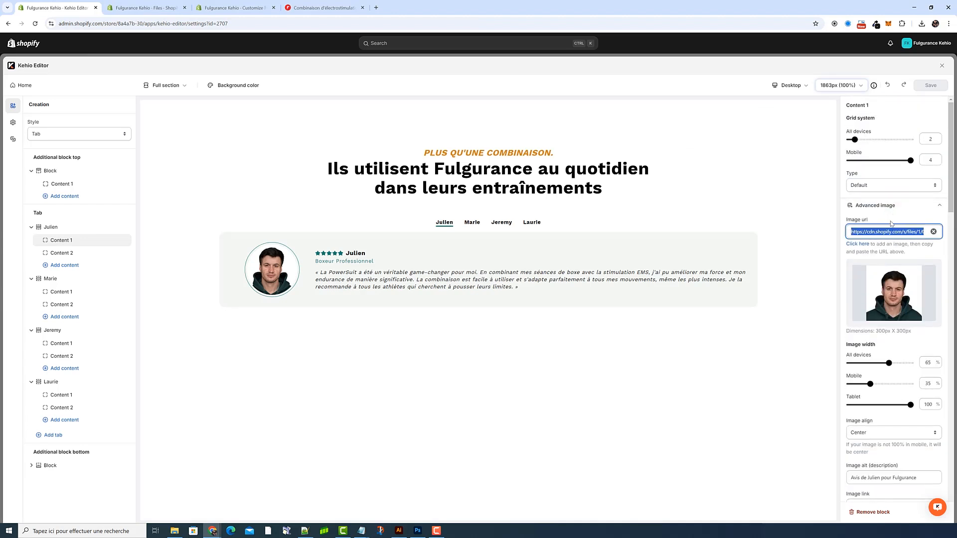
{"action": "key", "text": "ctrl+v"}
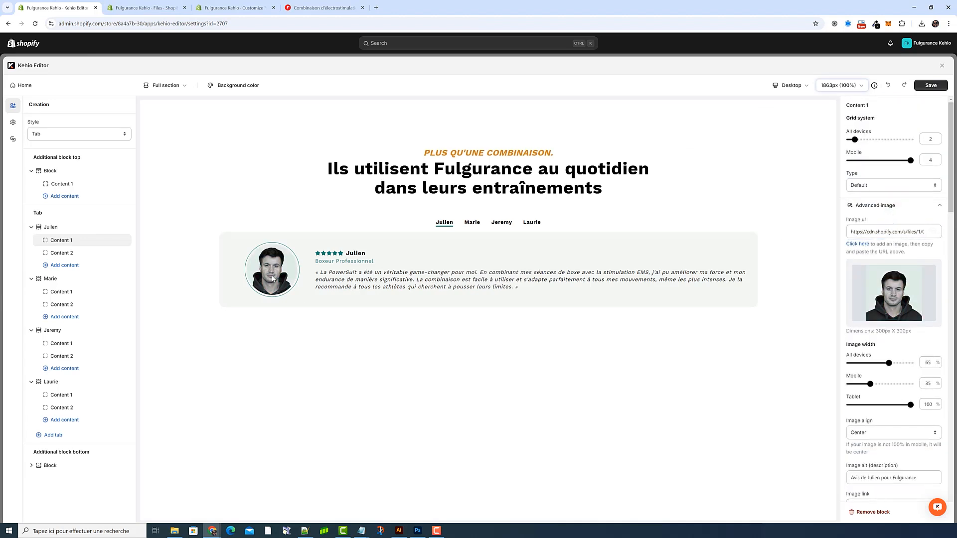
Step: Review the photo's alt description, shadow and cover image settings
{"action": "scroll", "coordinate": [884, 366], "scroll_direction": "down", "scroll_amount": 2}
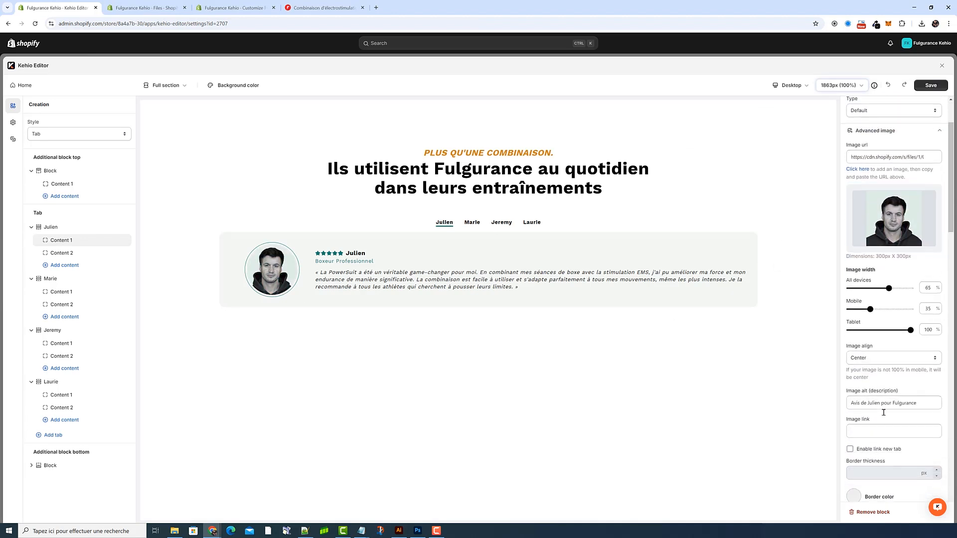
{"action": "left_click_drag", "start_coordinate": [922, 402], "coordinate": [834, 410]}
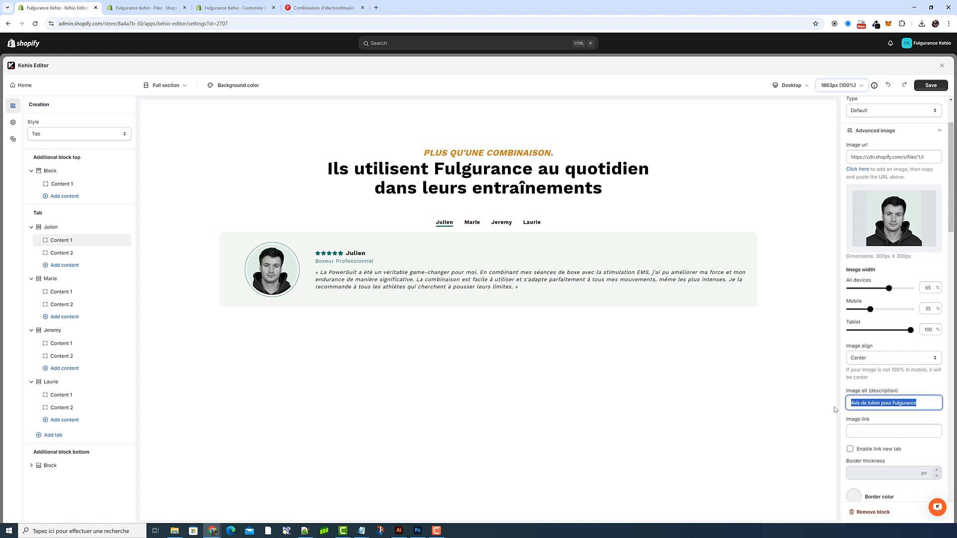
{"action": "left_click", "coordinate": [911, 395]}
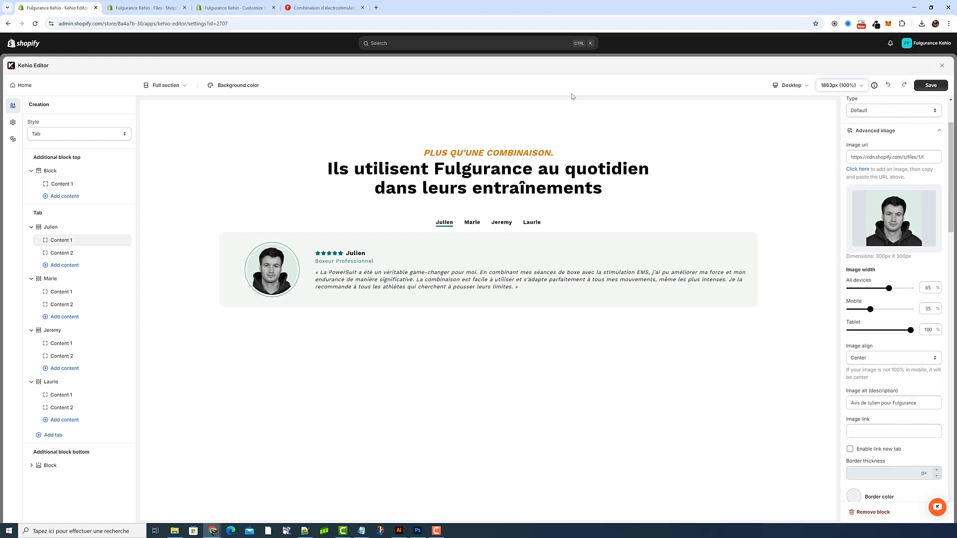
{"action": "scroll", "coordinate": [877, 330], "scroll_direction": "down", "scroll_amount": 10}
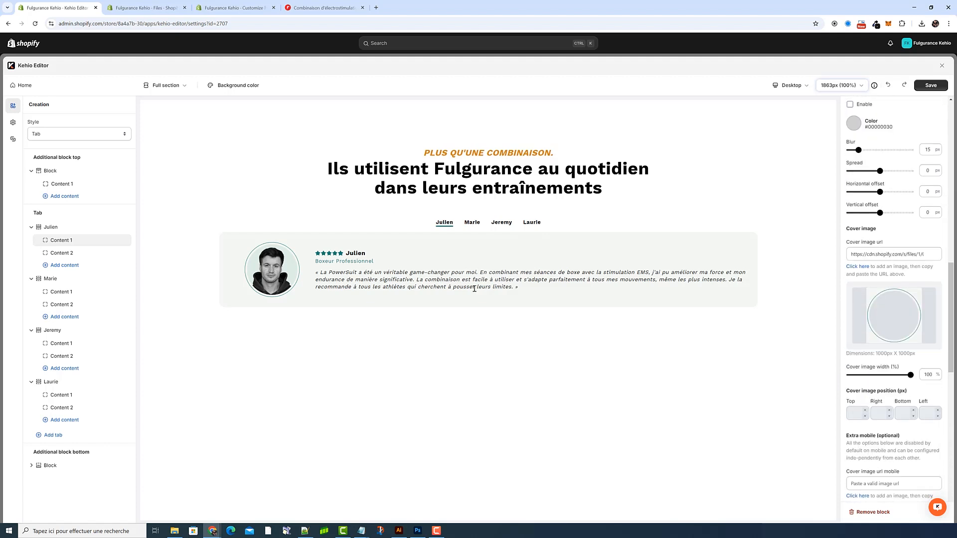
Step: Set the Tab content background colour to #e4e4e4 in the creation's settings
{"action": "left_click", "coordinate": [14, 121]}
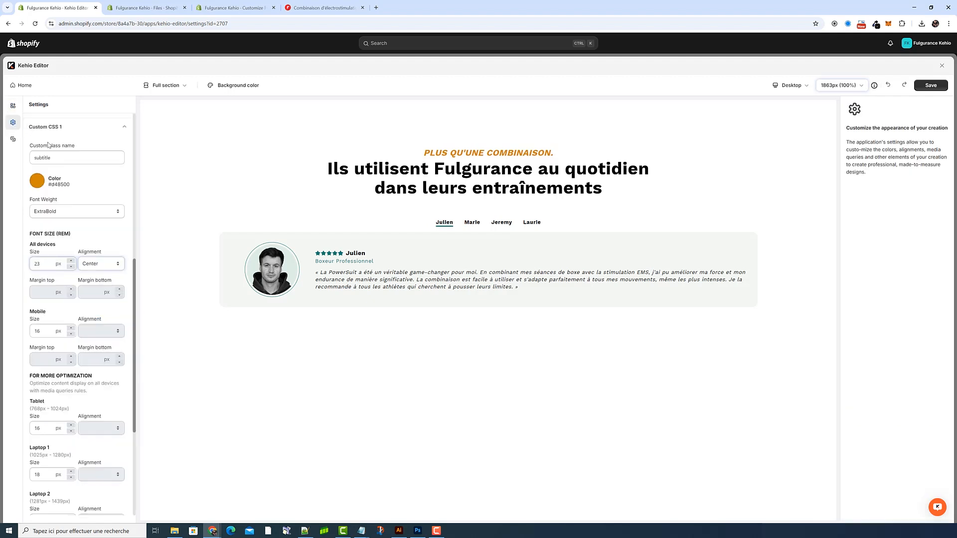
{"action": "left_click", "coordinate": [69, 125]}
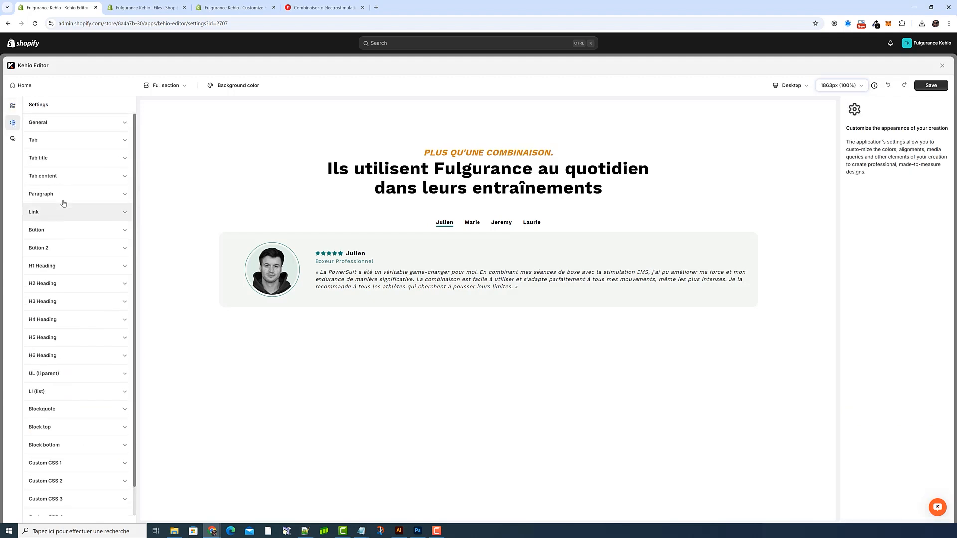
{"action": "left_click", "coordinate": [71, 176]}
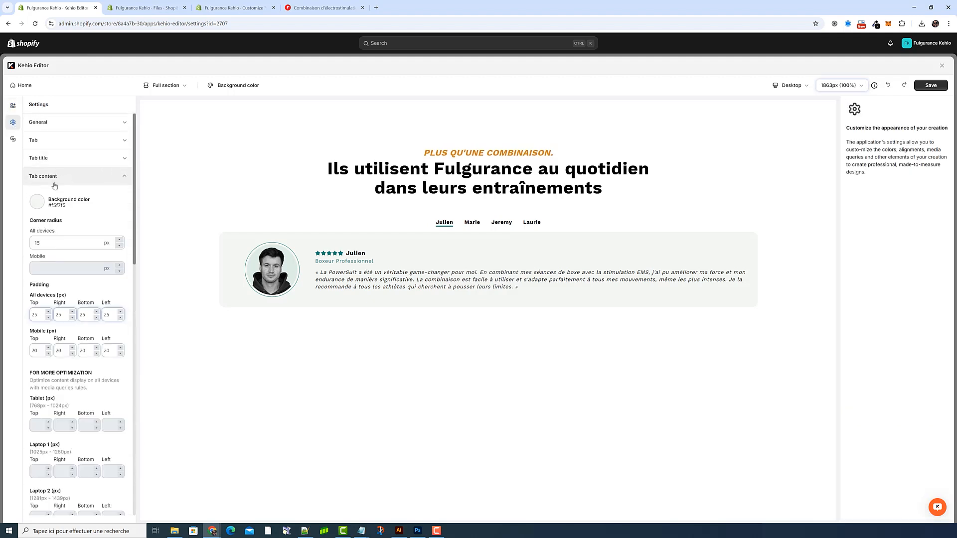
{"action": "left_click", "coordinate": [40, 207]}
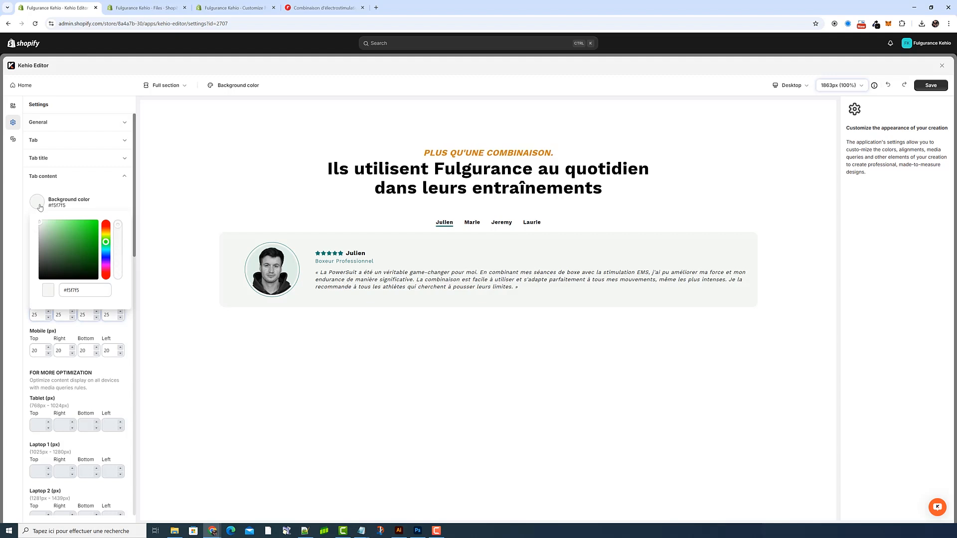
{"action": "left_click", "coordinate": [39, 228]}
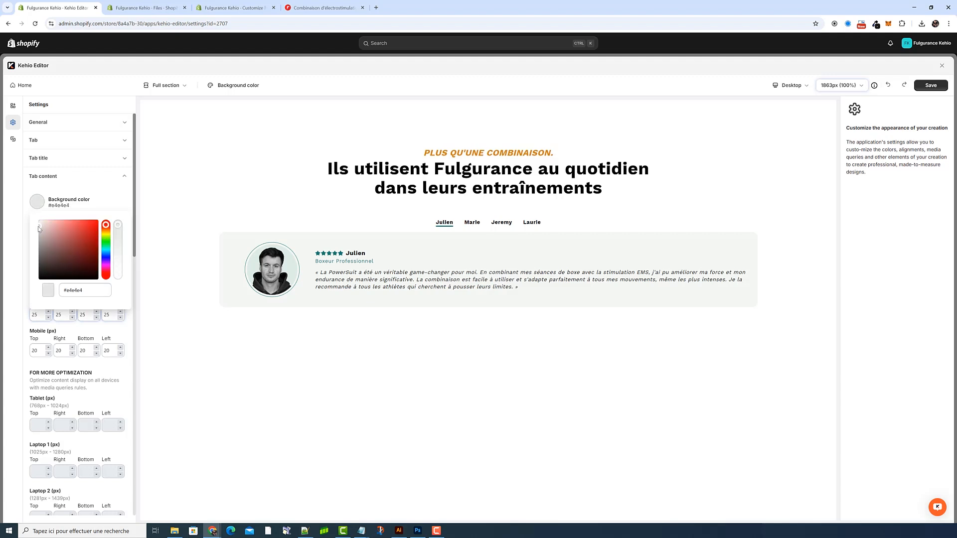
Step: Lighten the Tab content background colour to #ededed and save the creation
{"action": "left_click_drag", "start_coordinate": [38, 229], "coordinate": [40, 229]}
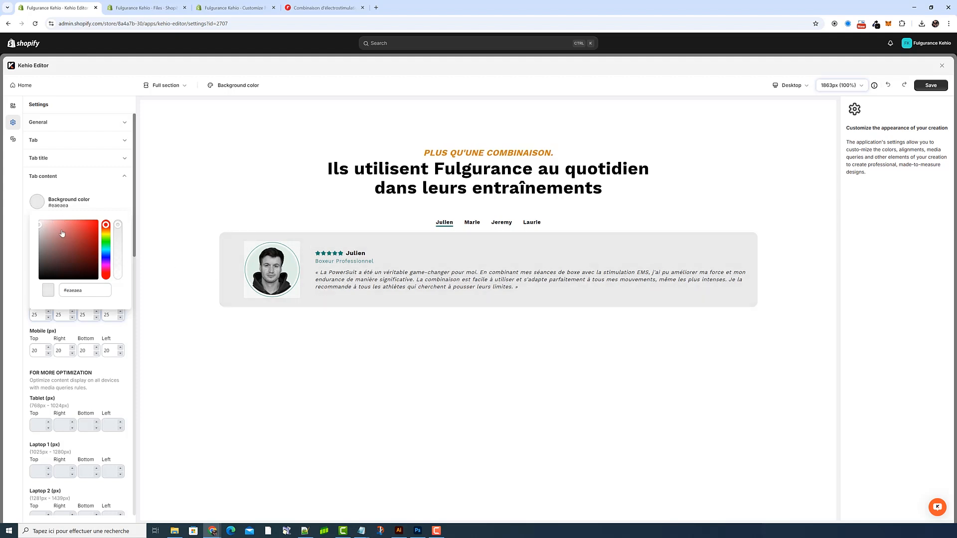
{"action": "left_click_drag", "start_coordinate": [40, 228], "coordinate": [38, 226]}
{"action": "left_click", "coordinate": [112, 208]}
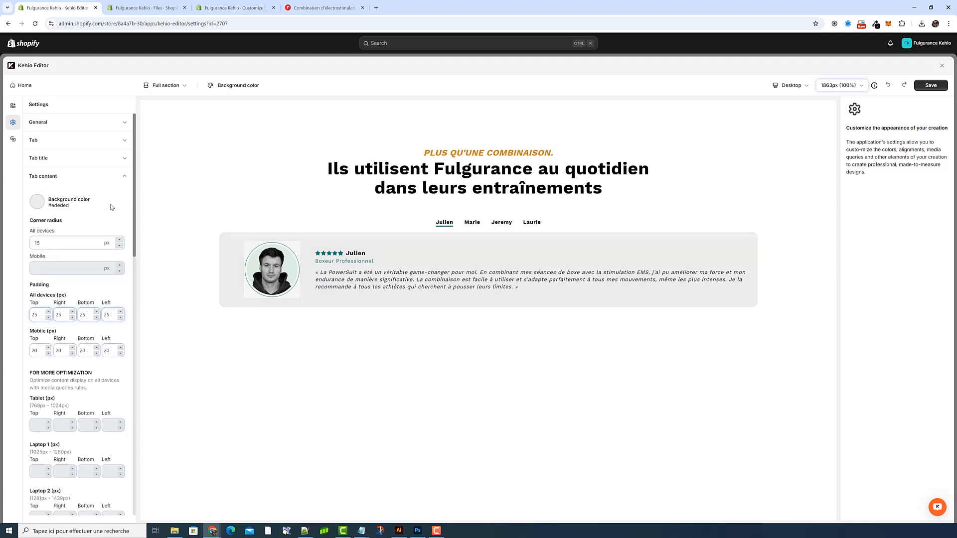
{"action": "left_click", "coordinate": [931, 85]}
Step: Copy the cover image URL from the photo block (Content 1) of the first tab
{"action": "left_click", "coordinate": [13, 105]}
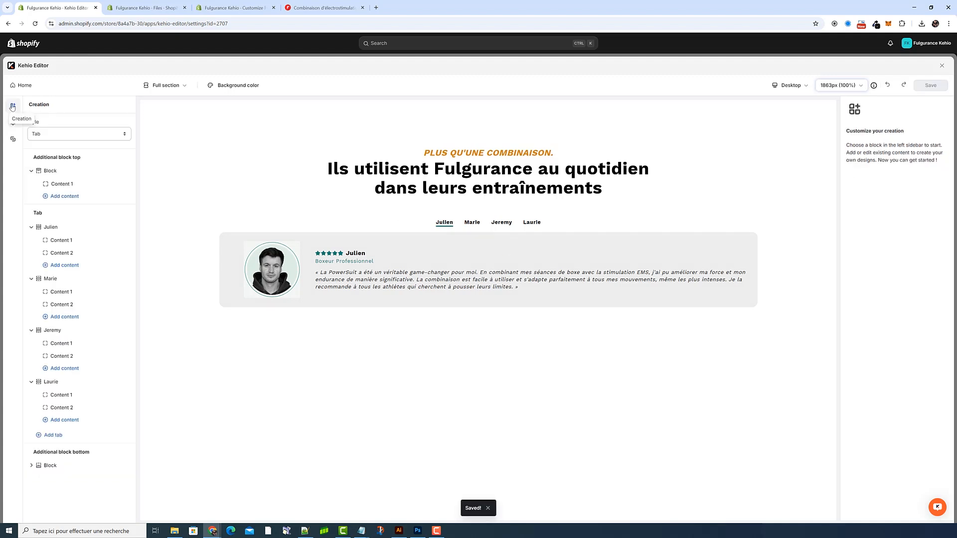
{"action": "left_click", "coordinate": [83, 242]}
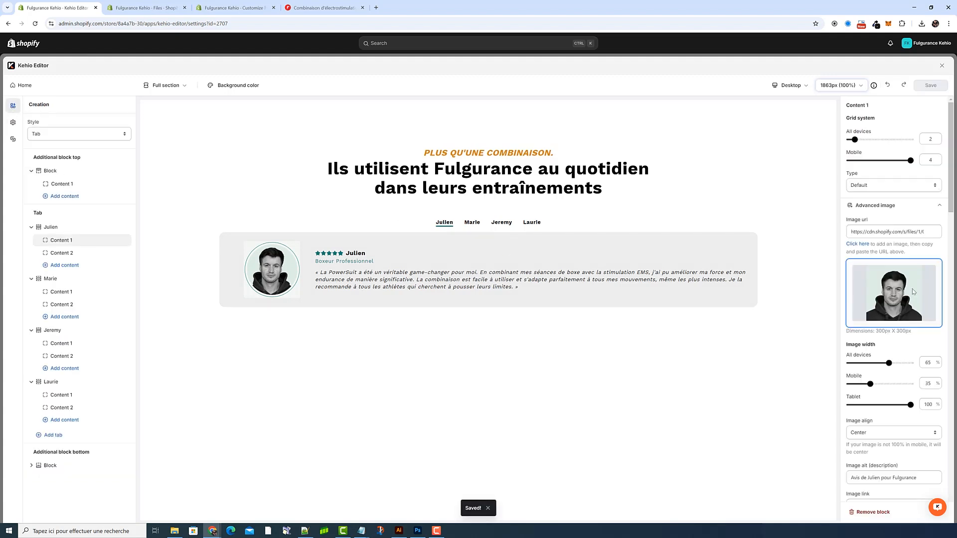
{"action": "scroll", "coordinate": [916, 299], "scroll_direction": "down", "scroll_amount": 10}
{"action": "triple_click", "coordinate": [889, 329]}
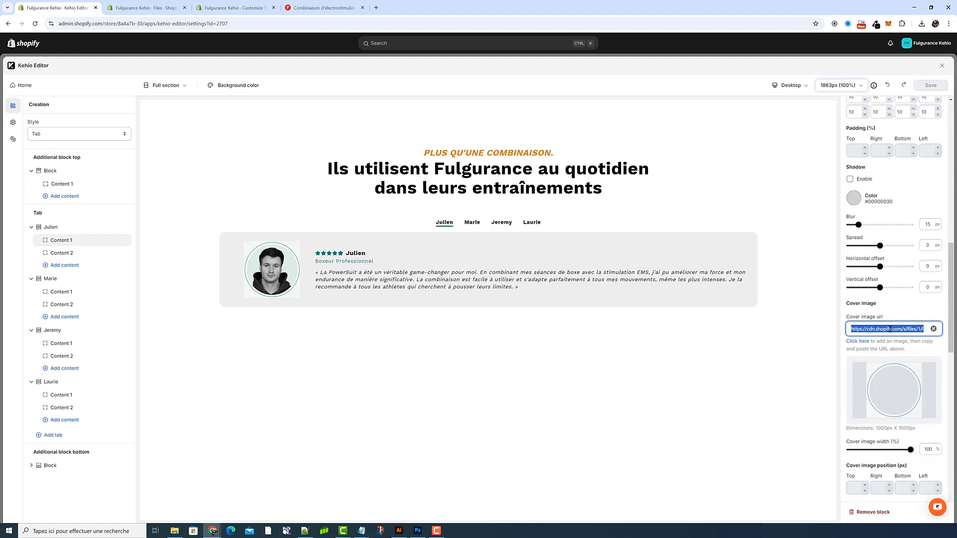
{"action": "right_click", "coordinate": [888, 328]}
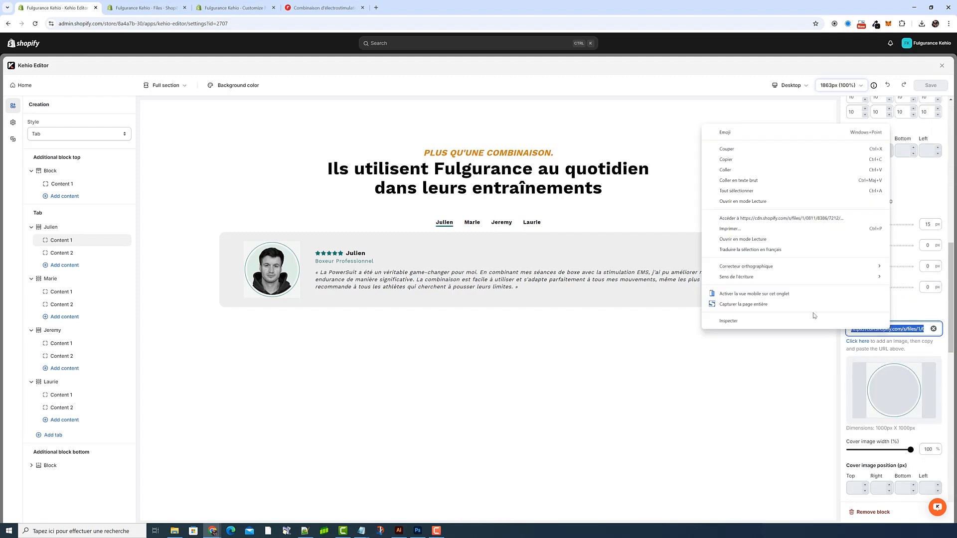
{"action": "left_click", "coordinate": [777, 161]}
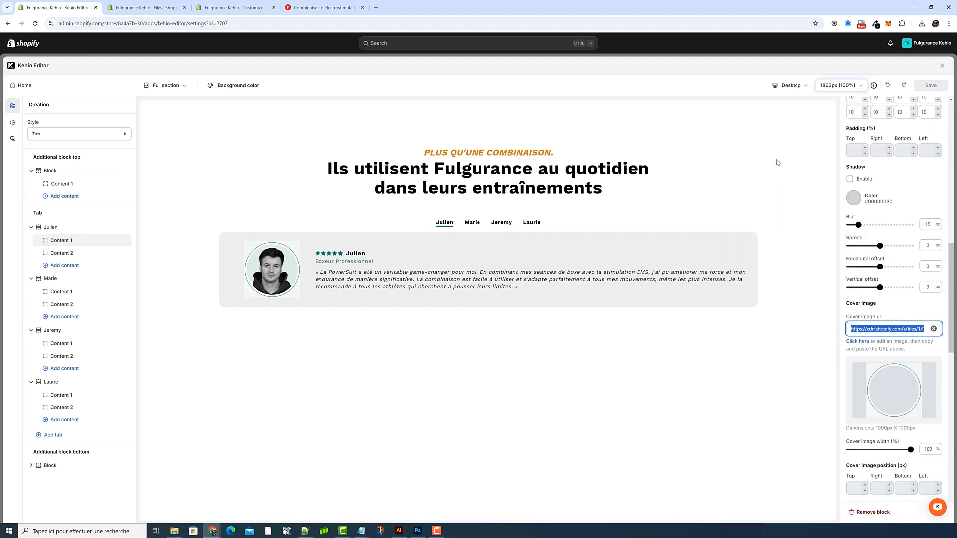
Step: Open the SVG Color tool from the Fulgurance demo site and load the SVG from the copied cover image link
{"action": "left_click", "coordinate": [323, 8]}
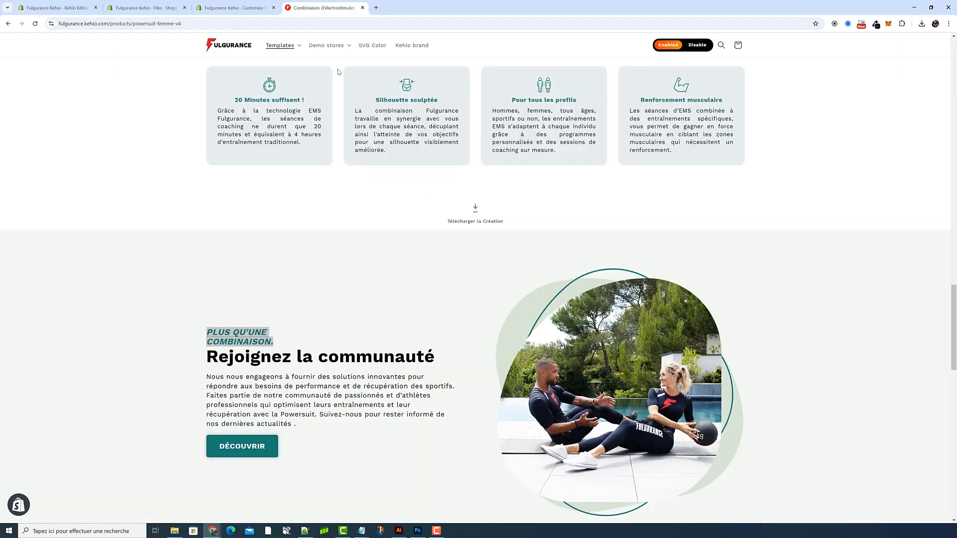
{"action": "scroll", "coordinate": [383, 91], "scroll_direction": "up", "scroll_amount": 3}
{"action": "scroll", "coordinate": [383, 91], "scroll_direction": "up", "scroll_amount": 5}
{"action": "left_click", "coordinate": [371, 45]}
{"action": "left_click", "coordinate": [338, 6]}
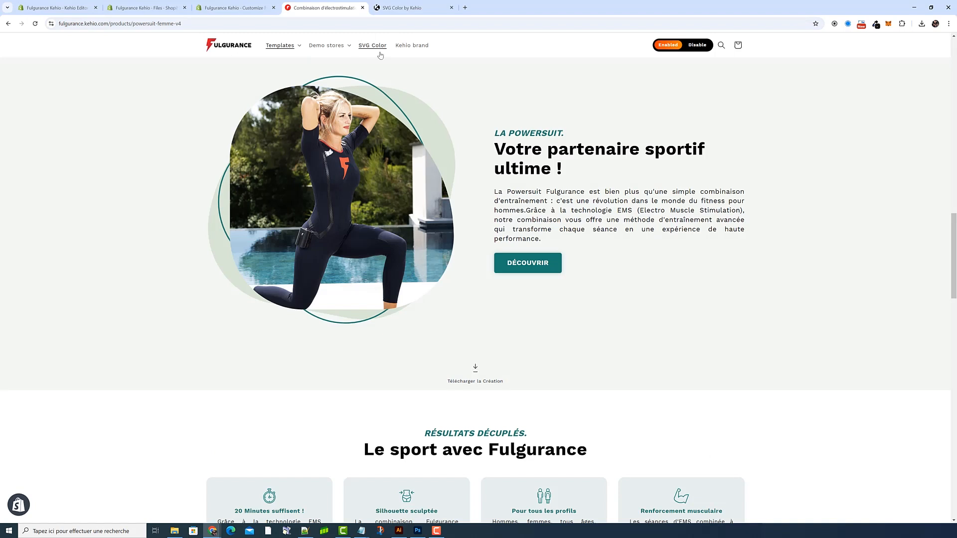
{"action": "left_click", "coordinate": [422, 8]}
{"action": "left_click", "coordinate": [566, 147]}
{"action": "key", "text": "ctrl+v"}
{"action": "left_click", "coordinate": [631, 150]}
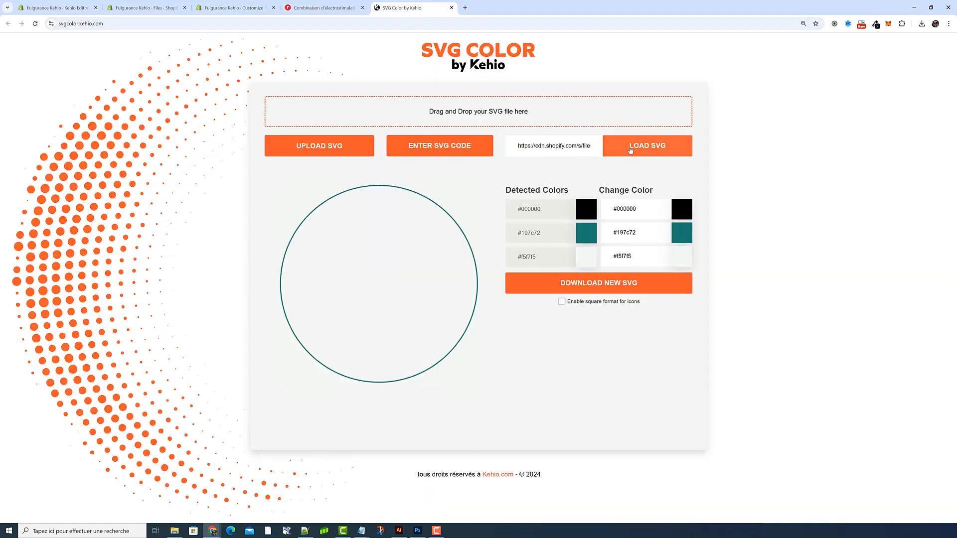
Step: Copy the Tab content background colour from Kehio Editor and replace #f5f7f5 in the SVG with #ededed
{"action": "left_click", "coordinate": [75, 9]}
{"action": "left_click", "coordinate": [13, 122]}
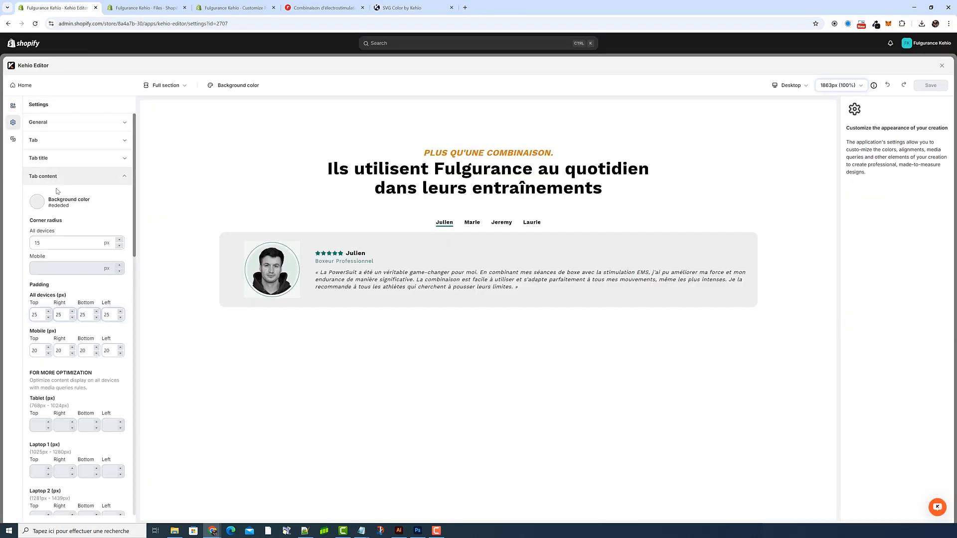
{"action": "left_click_drag", "start_coordinate": [75, 206], "coordinate": [48, 209]}
{"action": "key", "text": "ctrl+c"}
{"action": "left_click", "coordinate": [14, 107]}
{"action": "left_click", "coordinate": [428, 9]}
{"action": "left_click_drag", "start_coordinate": [644, 255], "coordinate": [608, 257]}
{"action": "key", "text": "ctrl+v"}
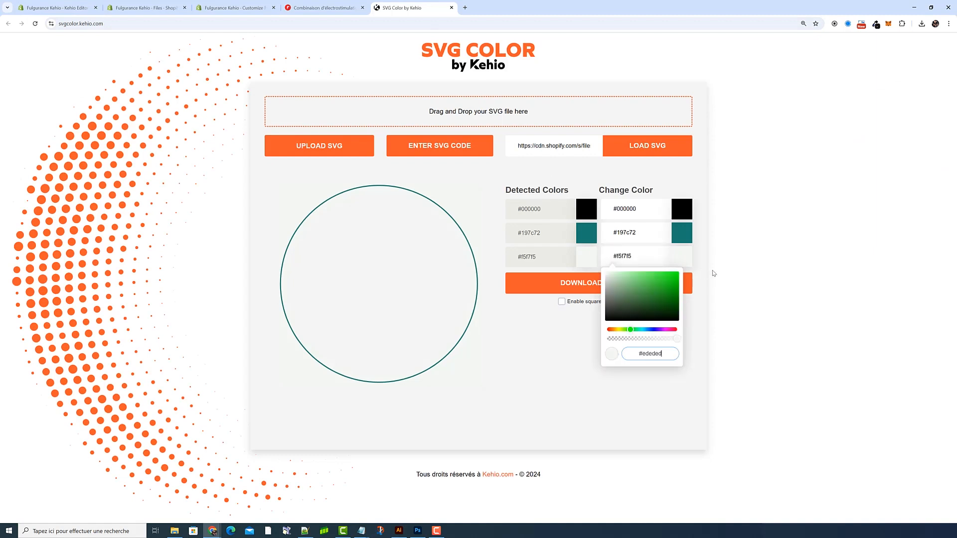
{"action": "left_click", "coordinate": [713, 273]}
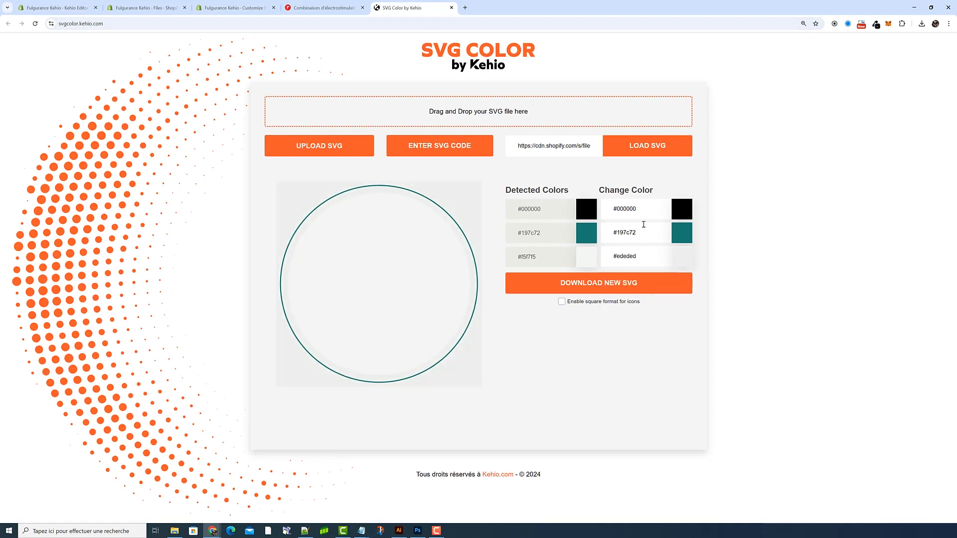
Step: Copy the subtitle colour from Custom CSS 1 in Kehio Editor and replace #197c72 in the SVG with #d48500
{"action": "left_click", "coordinate": [64, 7]}
{"action": "left_click", "coordinate": [14, 123]}
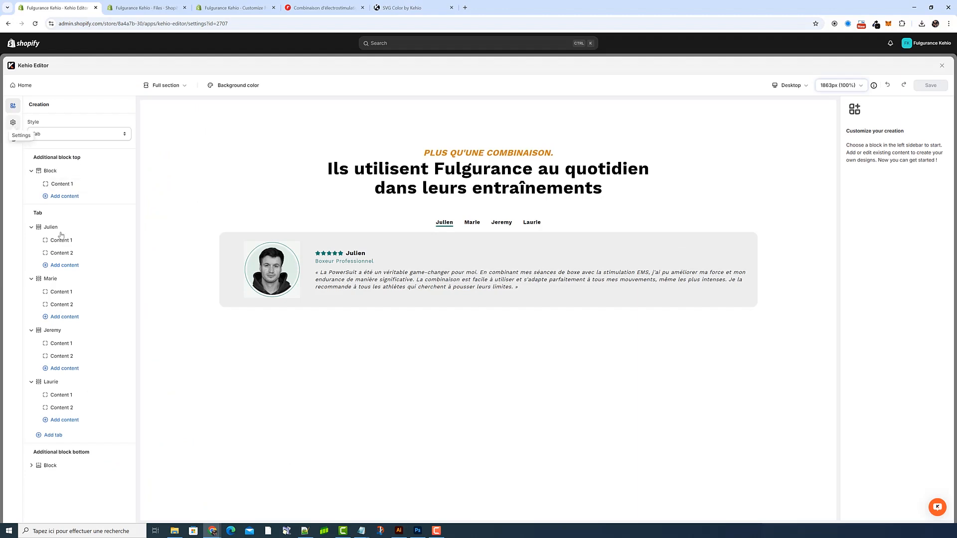
{"action": "left_click", "coordinate": [78, 181]}
{"action": "scroll", "coordinate": [79, 299], "scroll_direction": "down", "scroll_amount": 1}
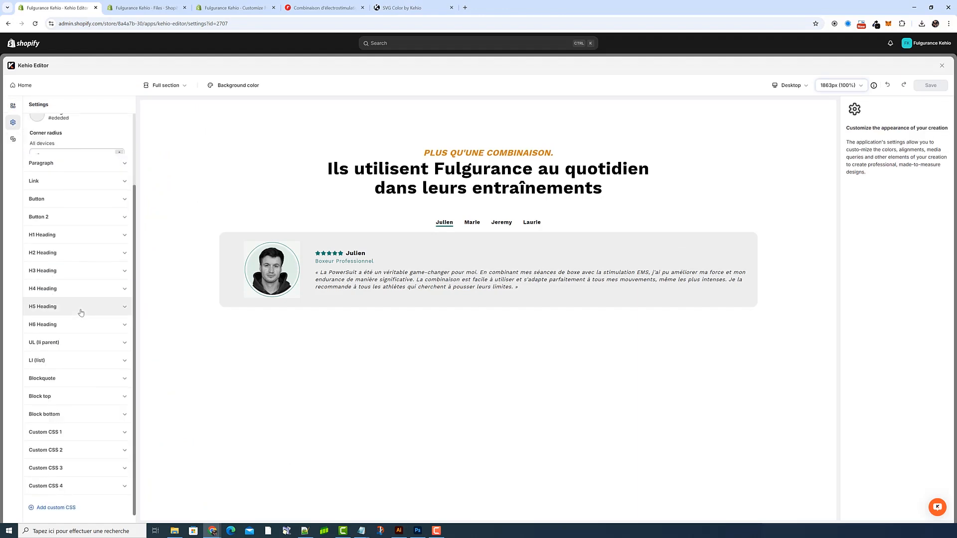
{"action": "left_click", "coordinate": [75, 432]}
{"action": "left_click_drag", "start_coordinate": [71, 377], "coordinate": [48, 381]}
{"action": "key", "text": "ctrl+c"}
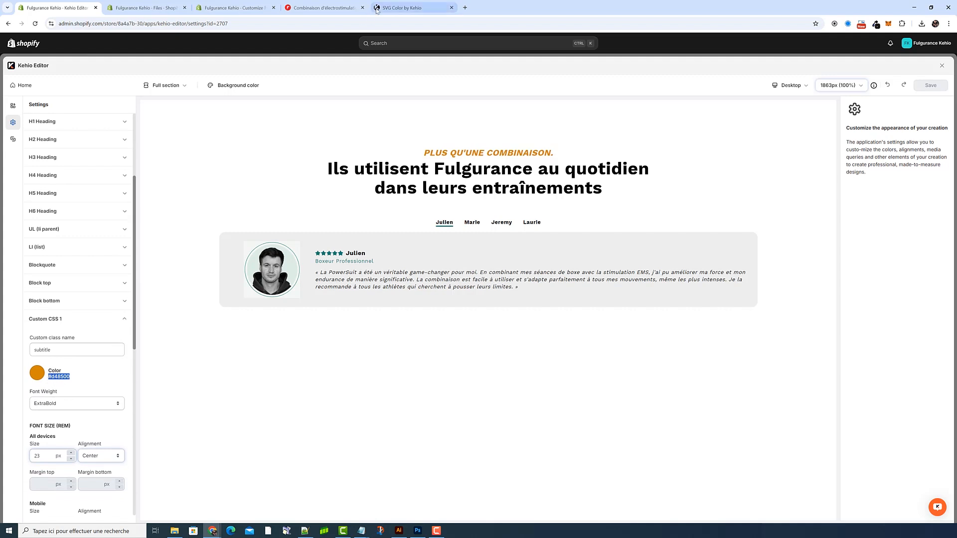
{"action": "left_click", "coordinate": [402, 8]}
{"action": "left_click", "coordinate": [631, 228]}
{"action": "key", "text": "ctrl+a"}
{"action": "key", "text": "ctrl+v"}
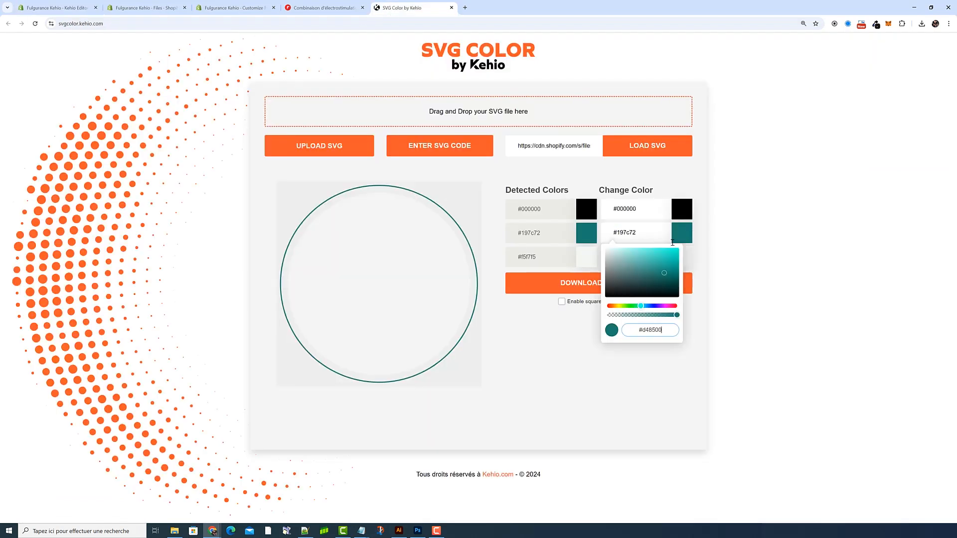
{"action": "left_click", "coordinate": [756, 248]}
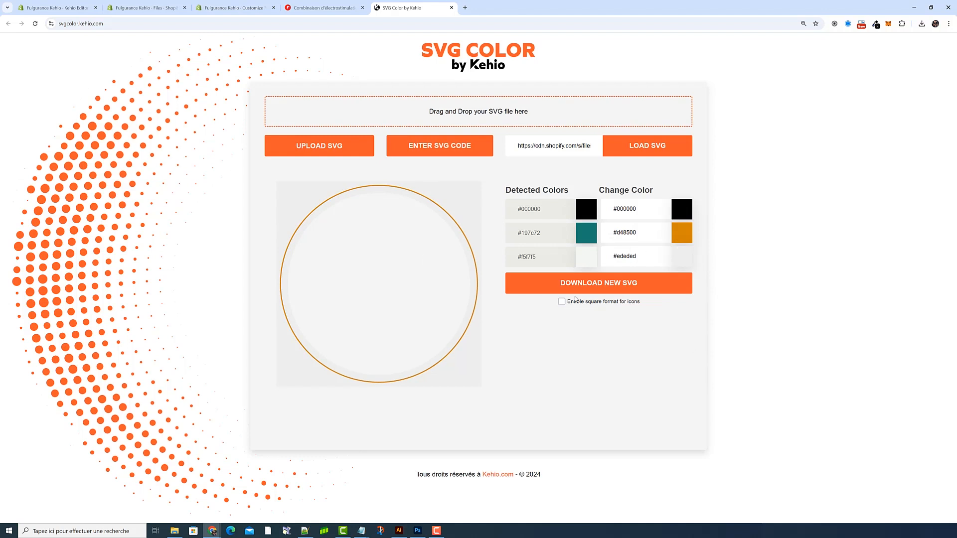
Step: Download the recoloured SVG and upload kehiofulgurance8-form-review to the store's Shopify files
{"action": "left_click", "coordinate": [609, 287]}
{"action": "left_click", "coordinate": [145, 8]}
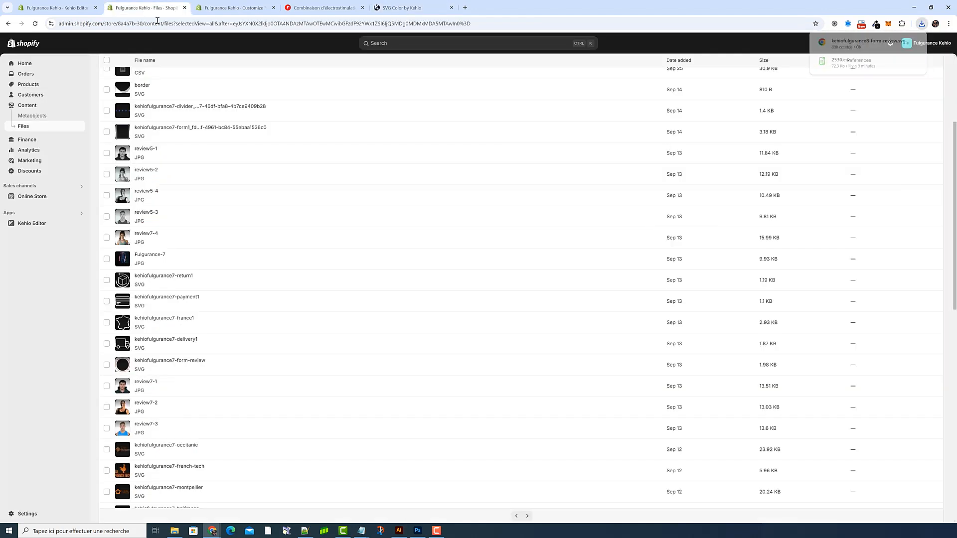
{"action": "left_click", "coordinate": [926, 68]}
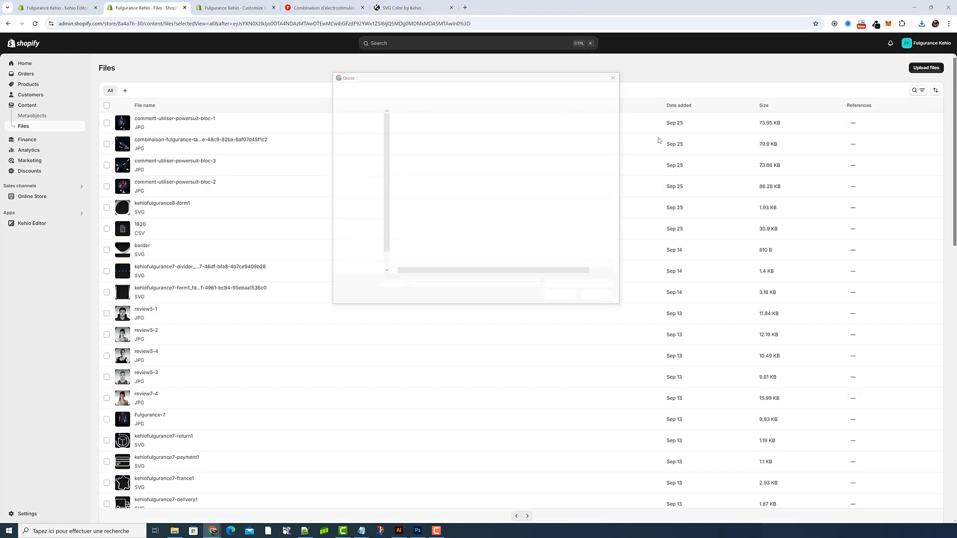
{"action": "left_click", "coordinate": [471, 133]}
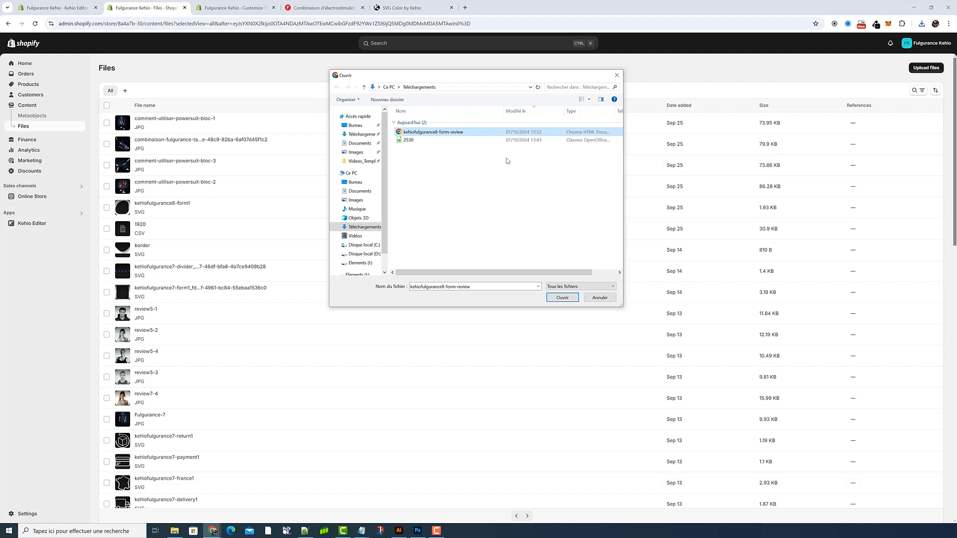
{"action": "left_click", "coordinate": [552, 299]}
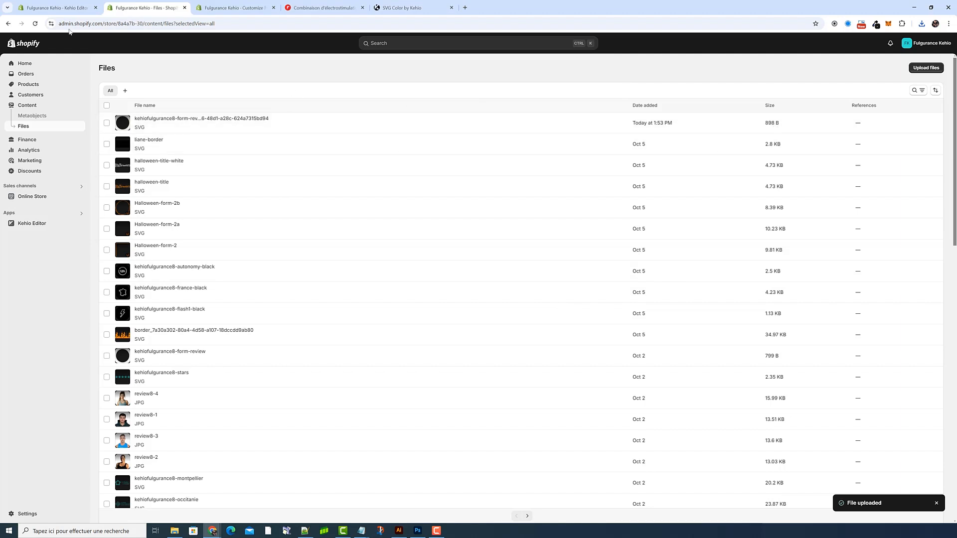
Step: Replace the Cover image url of the first tab's photo in Kehio Editor with the uploaded SVG's link and save
{"action": "left_click", "coordinate": [58, 7]}
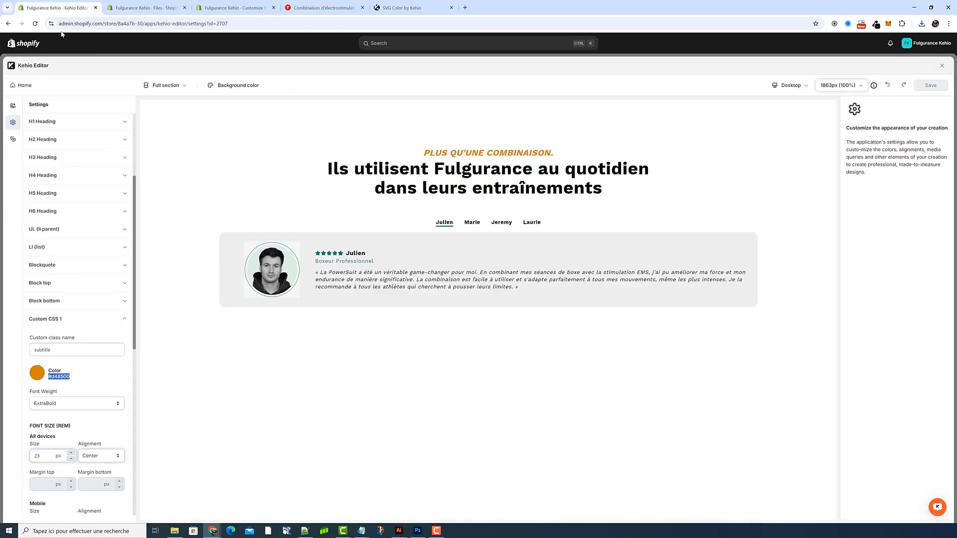
{"action": "left_click", "coordinate": [13, 106]}
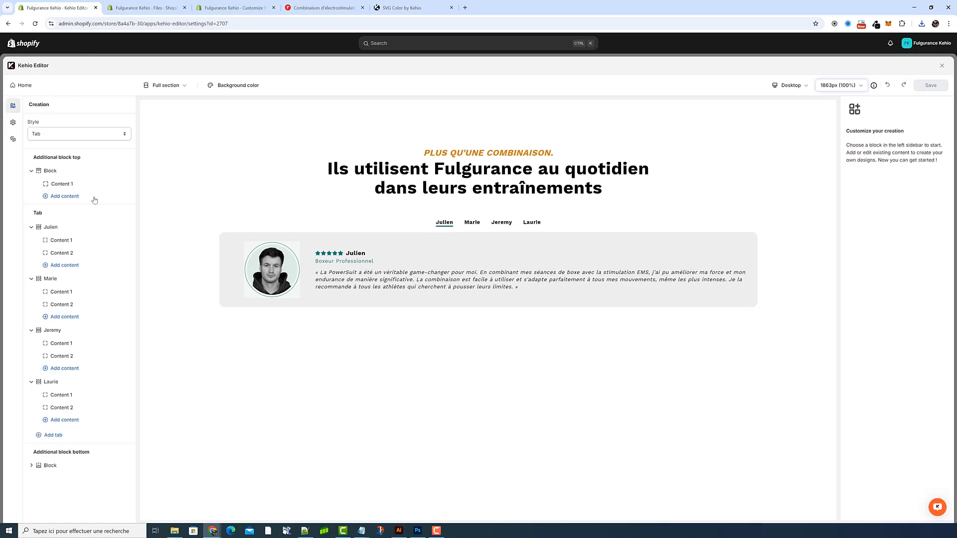
{"action": "left_click", "coordinate": [80, 241]}
{"action": "scroll", "coordinate": [892, 299], "scroll_direction": "down", "scroll_amount": 10}
{"action": "triple_click", "coordinate": [887, 371]}
{"action": "key", "text": "ctrl+v"}
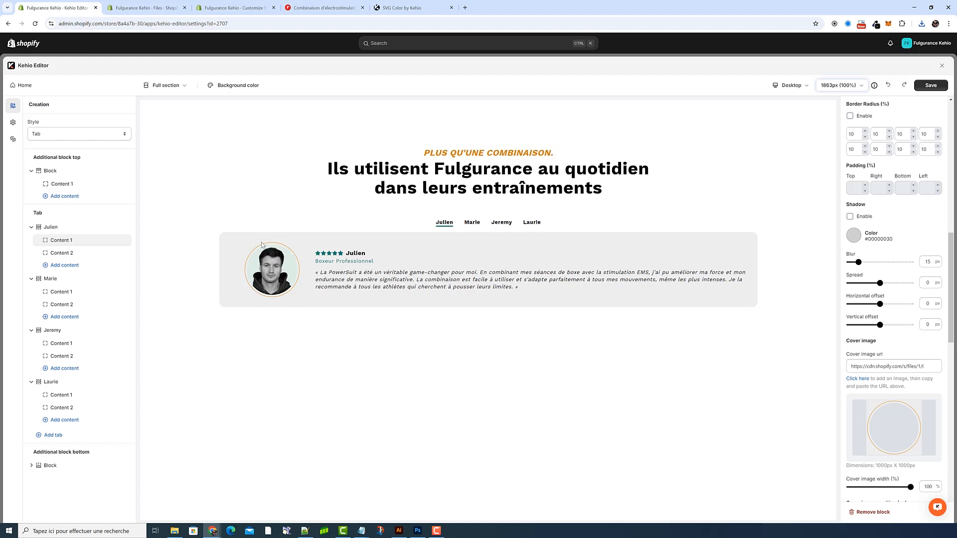
{"action": "left_click", "coordinate": [930, 86]}
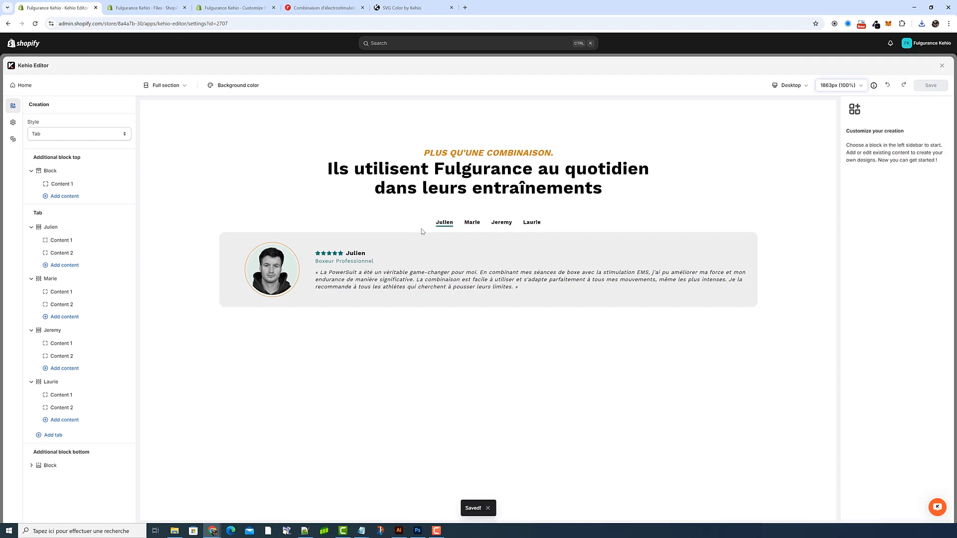
Step: Examine the first tab's title settings and the icon and text items of its Content 2 block
{"action": "mouse_move", "coordinate": [125, 279]}
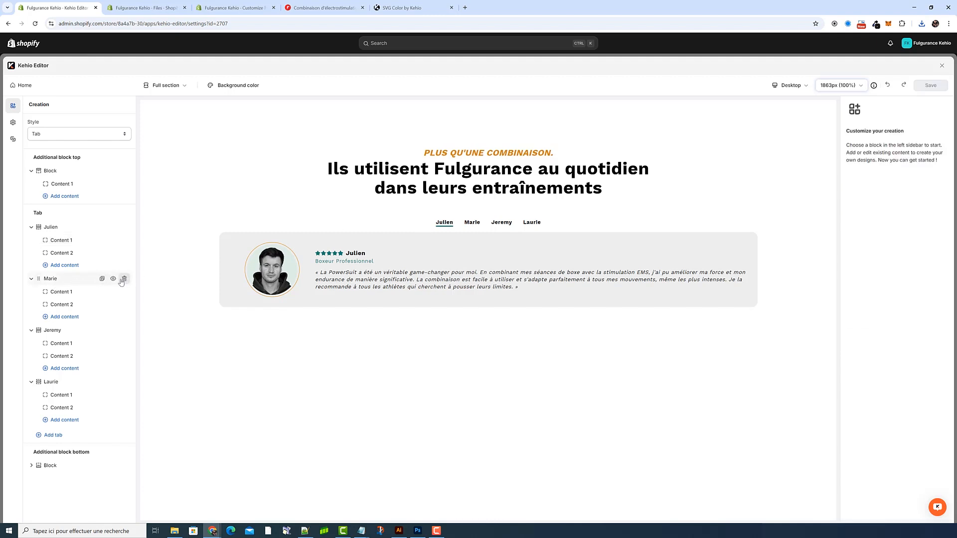
{"action": "mouse_move", "coordinate": [66, 227]}
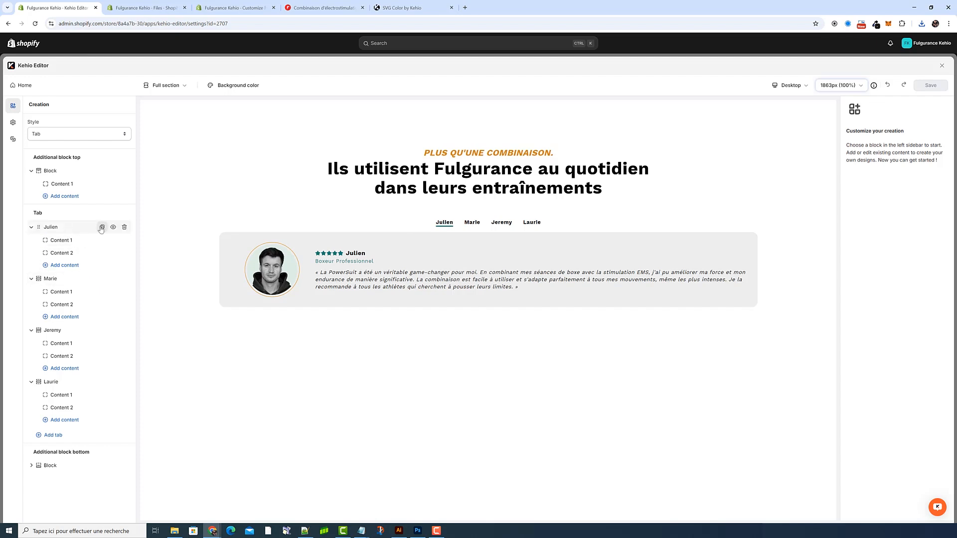
{"action": "left_click", "coordinate": [94, 228]}
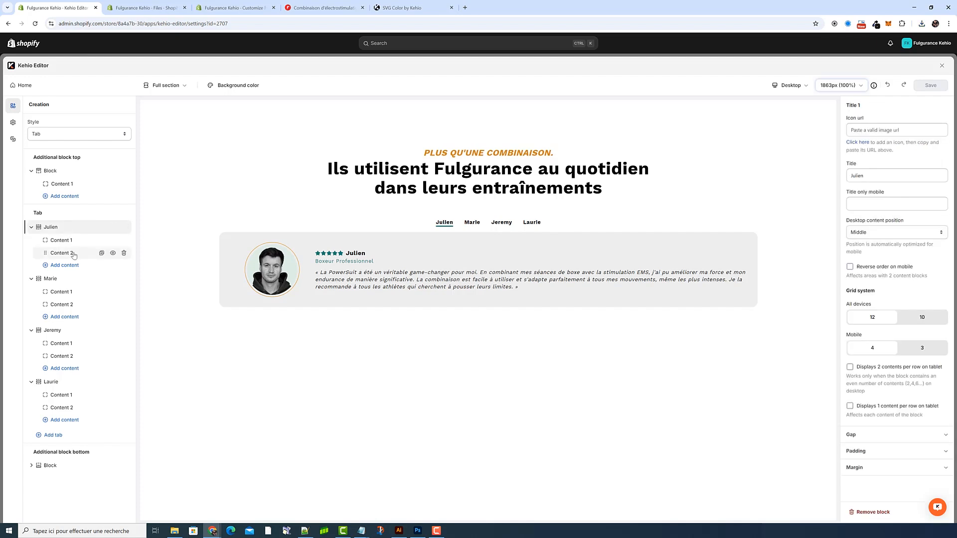
{"action": "left_click", "coordinate": [74, 255]}
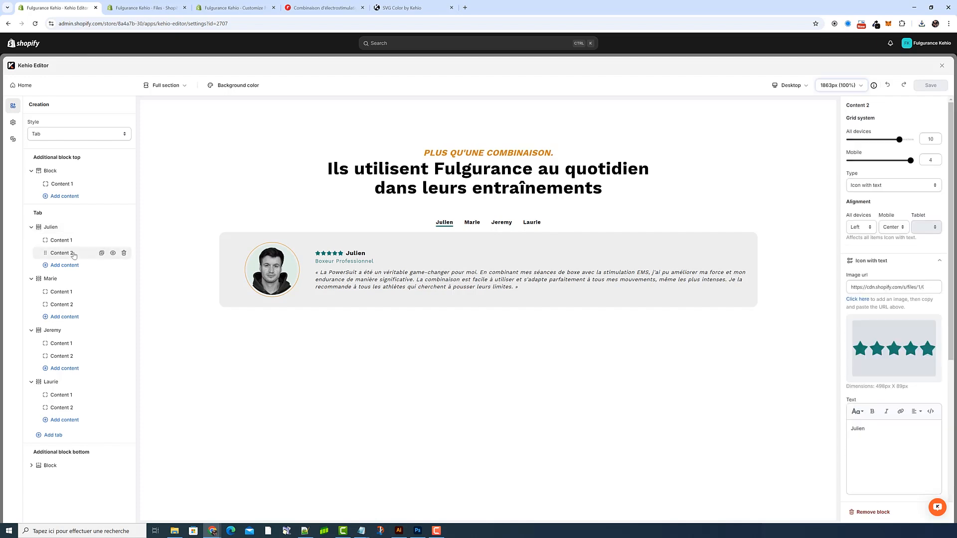
{"action": "left_click", "coordinate": [887, 263]}
{"action": "left_click_drag", "start_coordinate": [527, 291], "coordinate": [322, 251]}
{"action": "left_click", "coordinate": [496, 294]}
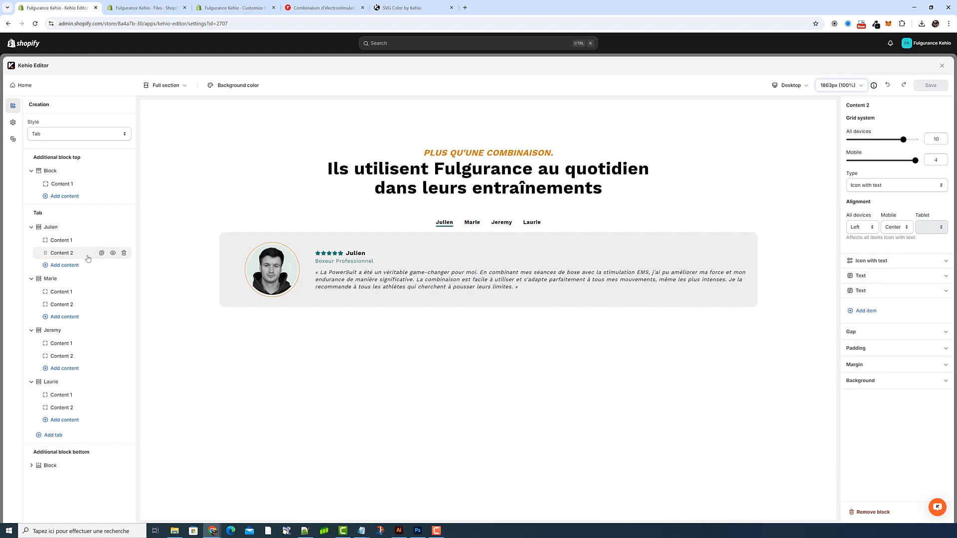
{"action": "left_click", "coordinate": [868, 262]}
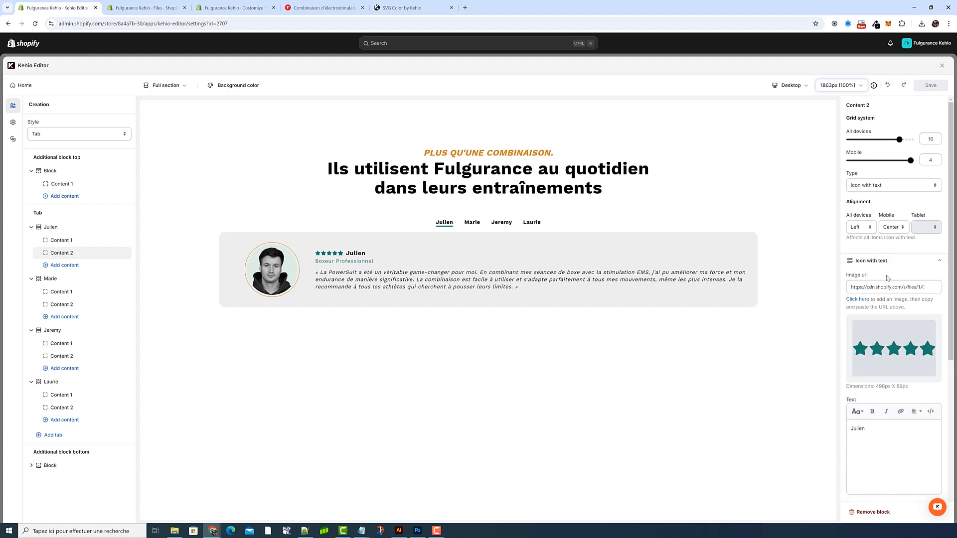
{"action": "left_click", "coordinate": [887, 261]}
{"action": "left_click", "coordinate": [877, 276]}
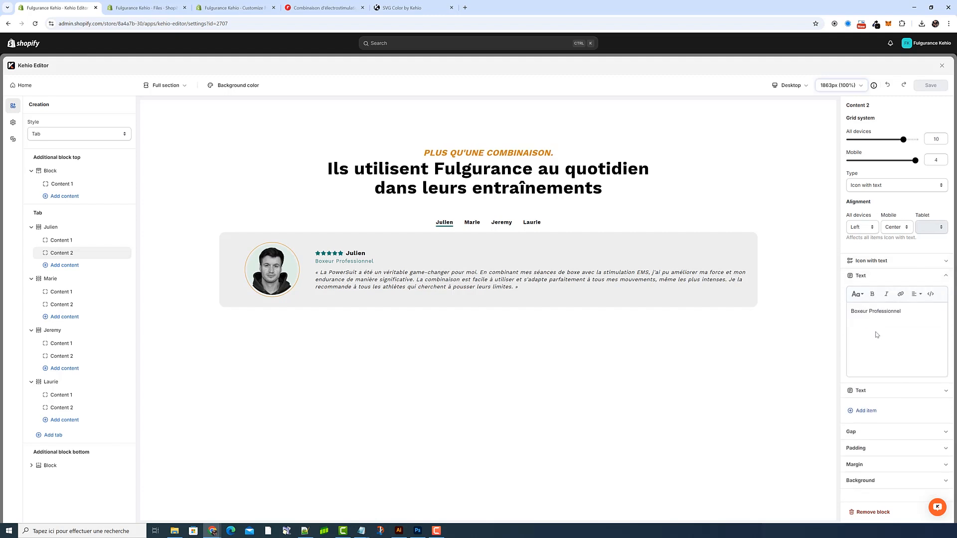
{"action": "left_click_drag", "start_coordinate": [910, 327], "coordinate": [822, 315]}
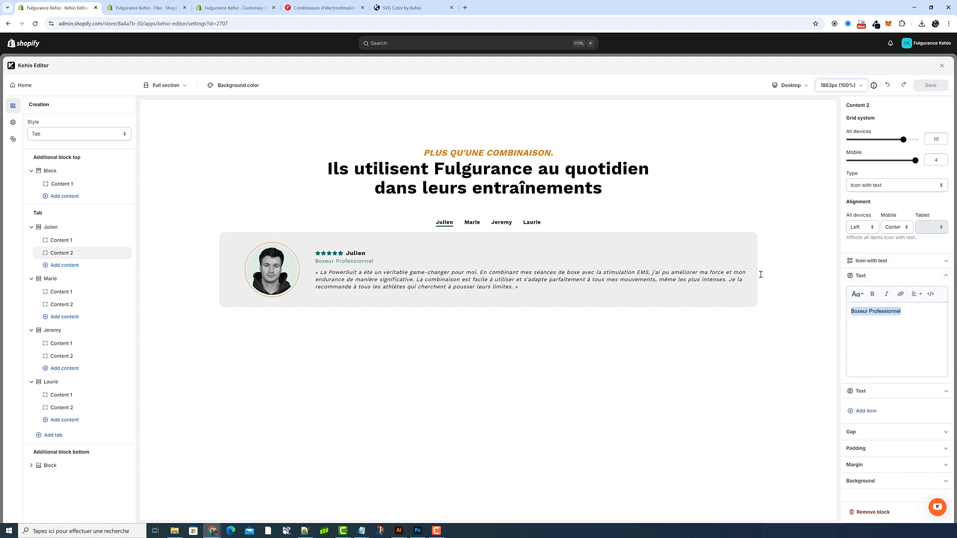
{"action": "left_click", "coordinate": [885, 276]}
{"action": "left_click", "coordinate": [873, 291]}
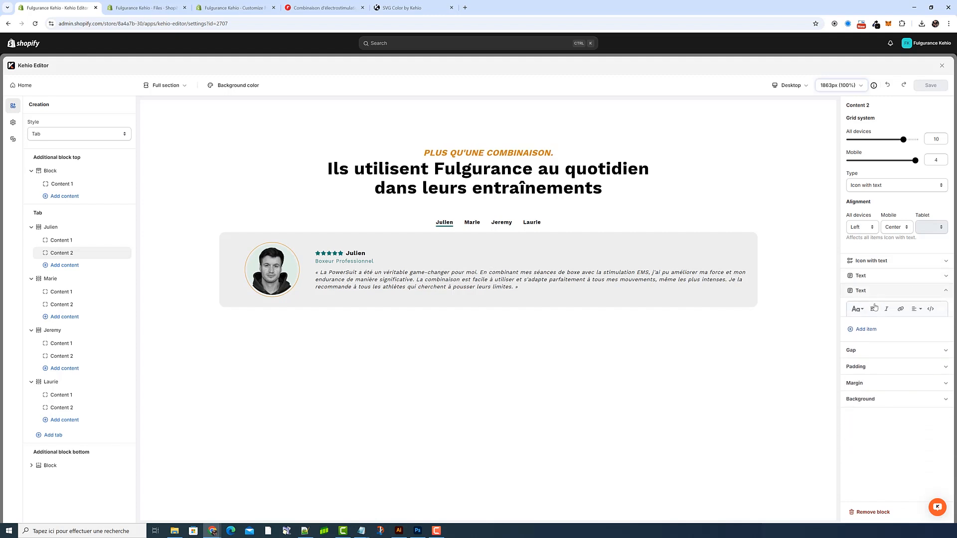
Step: Copy the Image url of the first tab's Content 2 stars icon and load that SVG in SVG Color by Kehio
{"action": "left_click", "coordinate": [885, 292]}
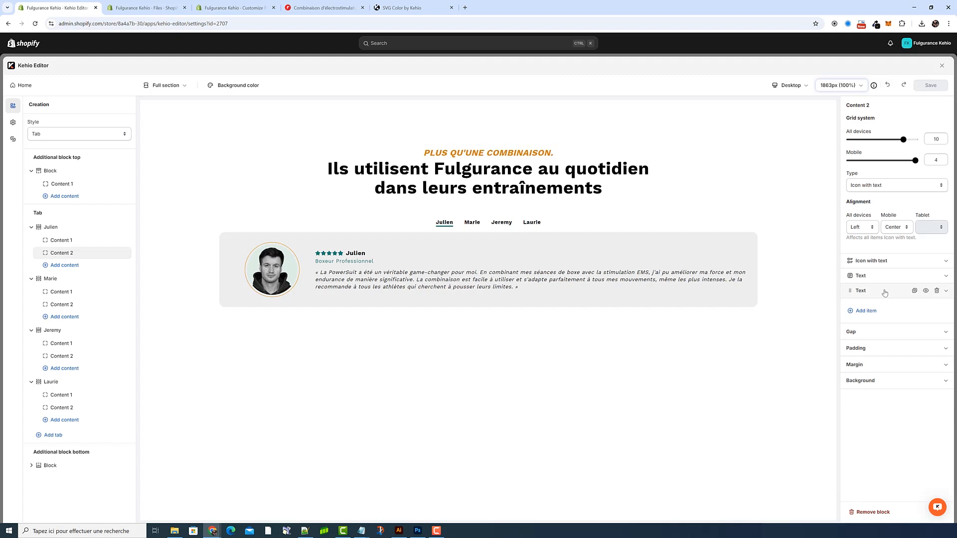
{"action": "left_click", "coordinate": [881, 261]}
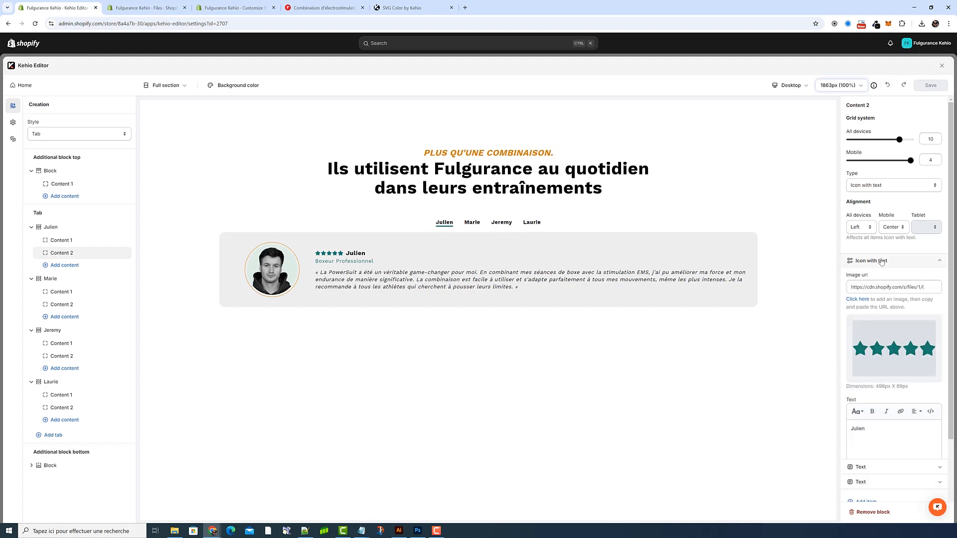
{"action": "left_click", "coordinate": [887, 290]}
{"action": "key", "text": "ctrl+a"}
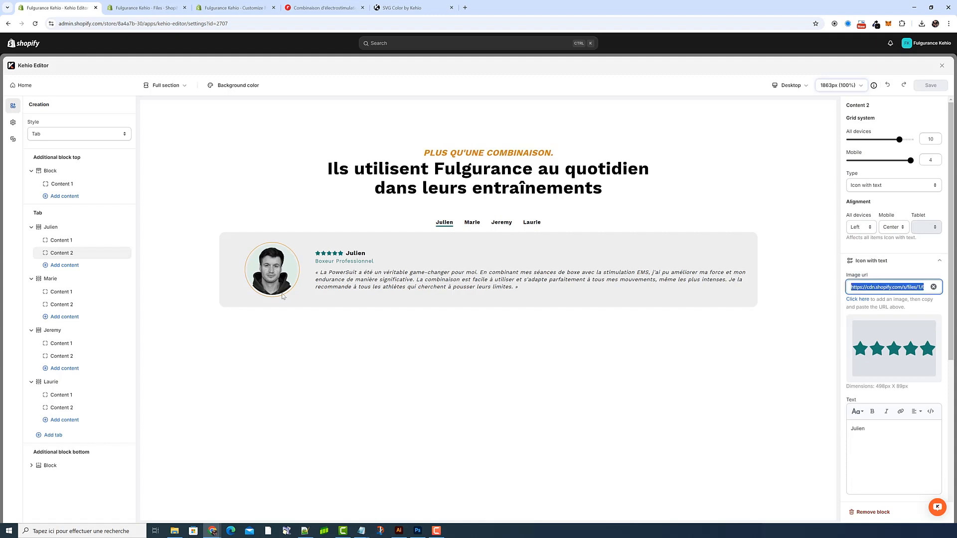
{"action": "right_click", "coordinate": [908, 288]}
{"action": "left_click", "coordinate": [757, 322]}
{"action": "left_click", "coordinate": [404, 7]}
{"action": "triple_click", "coordinate": [579, 145]}
{"action": "key", "text": "ctrl+v"}
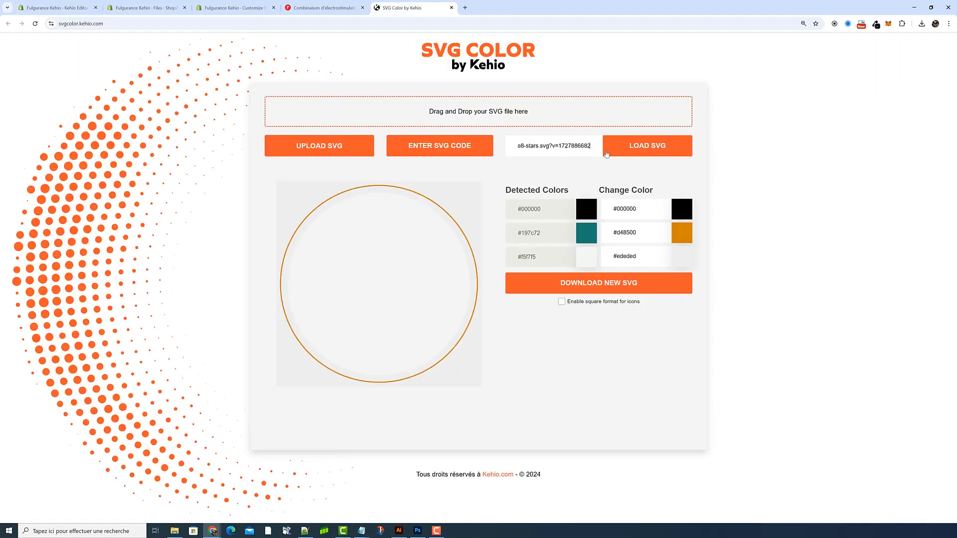
{"action": "left_click", "coordinate": [653, 152]}
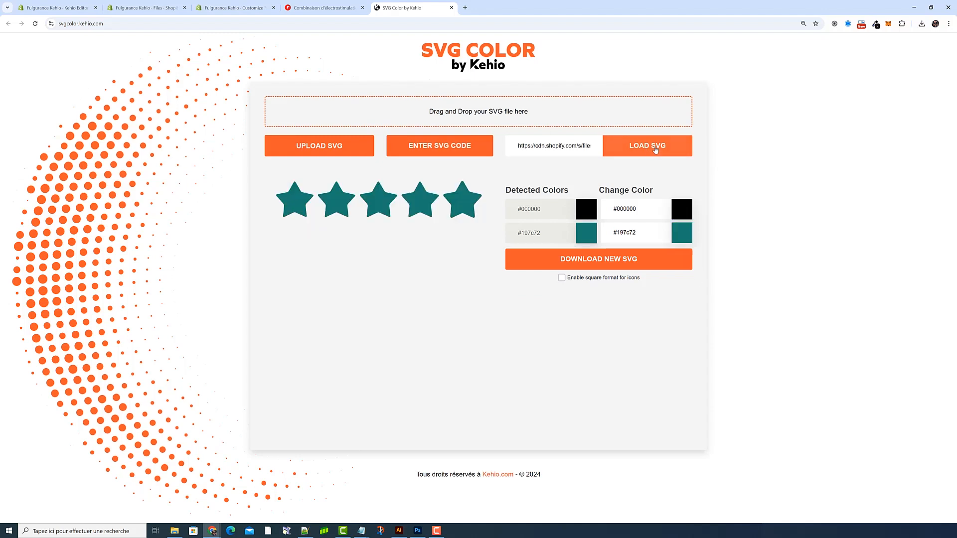
Step: Copy the subtitle colour from Custom CSS 1 in Kehio Editor and replace #197c72 in the stars SVG with #d48500
{"action": "left_click", "coordinate": [53, 9]}
{"action": "left_click", "coordinate": [16, 125]}
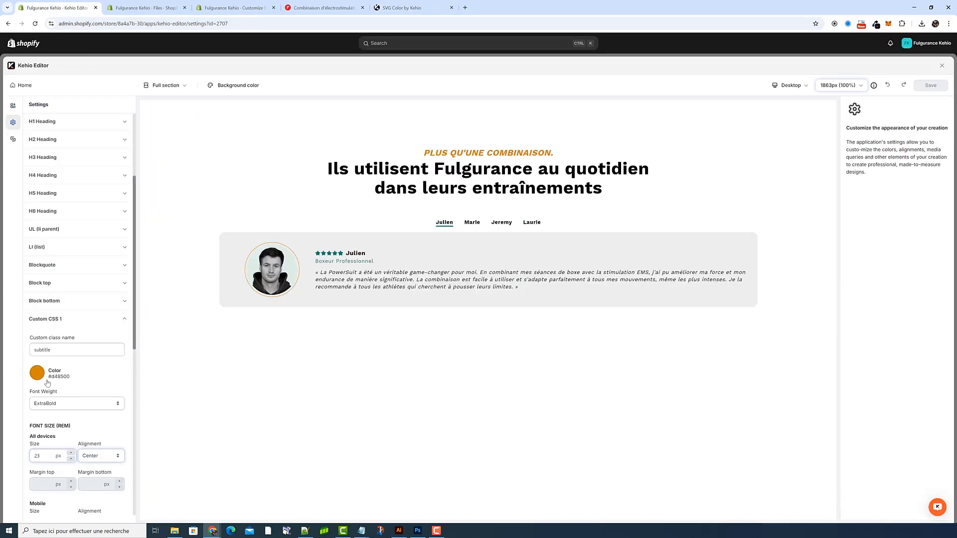
{"action": "left_click_drag", "start_coordinate": [73, 377], "coordinate": [47, 377]}
{"action": "key", "text": "ctrl+c"}
{"action": "left_click", "coordinate": [13, 106]}
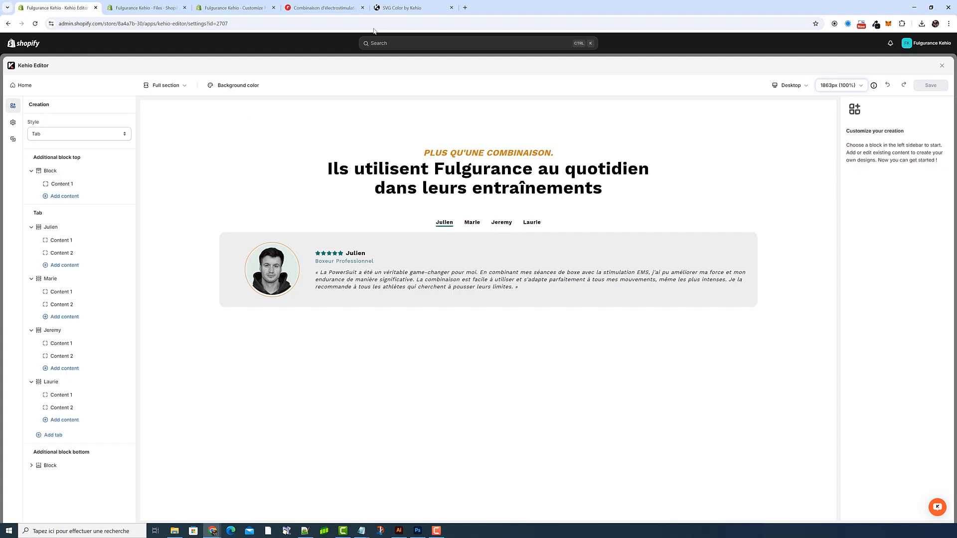
{"action": "left_click", "coordinate": [401, 7]}
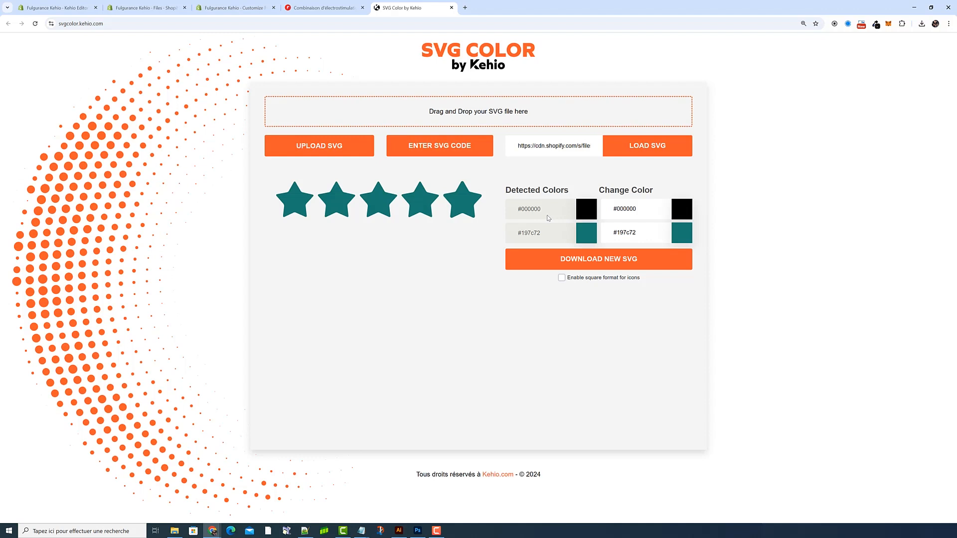
{"action": "triple_click", "coordinate": [626, 233]}
{"action": "key", "text": "ctrl+v"}
Step: Download the recoloured stars SVG, upload kehiofulgurance8-stars to the store's Shopify files and refresh the file list
{"action": "left_click", "coordinate": [622, 260]}
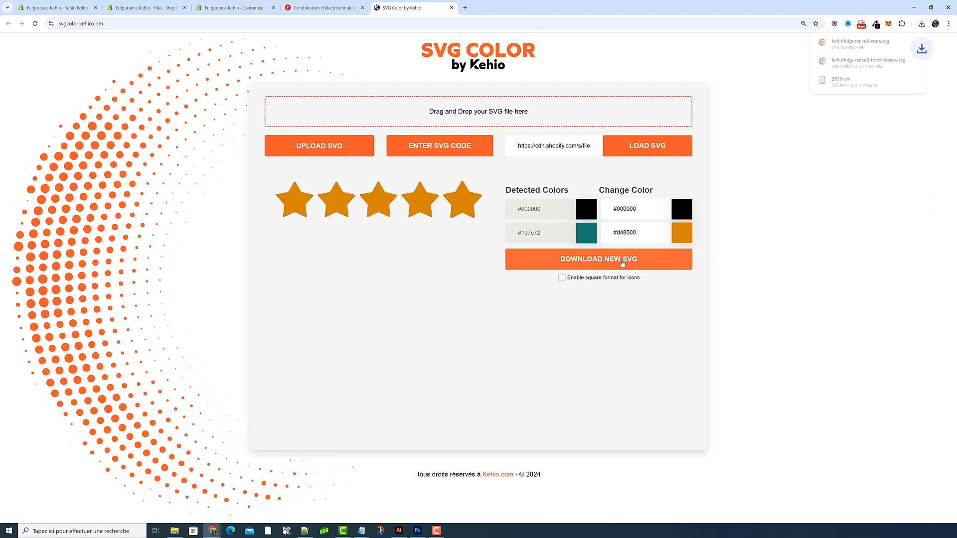
{"action": "left_click", "coordinate": [145, 8]}
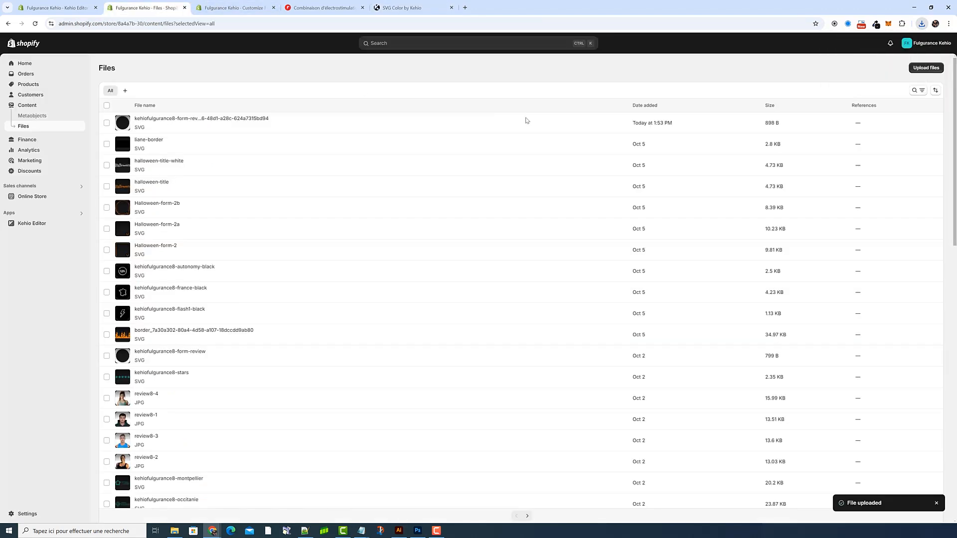
{"action": "left_click", "coordinate": [926, 68]}
{"action": "left_click_drag", "start_coordinate": [428, 128], "coordinate": [433, 150]}
{"action": "left_click", "coordinate": [562, 298]}
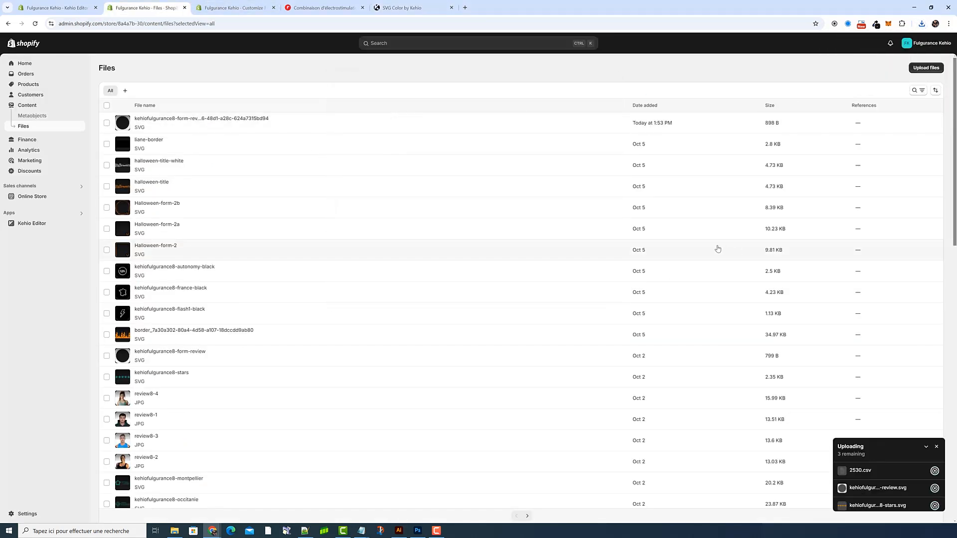
{"action": "left_click", "coordinate": [926, 446]}
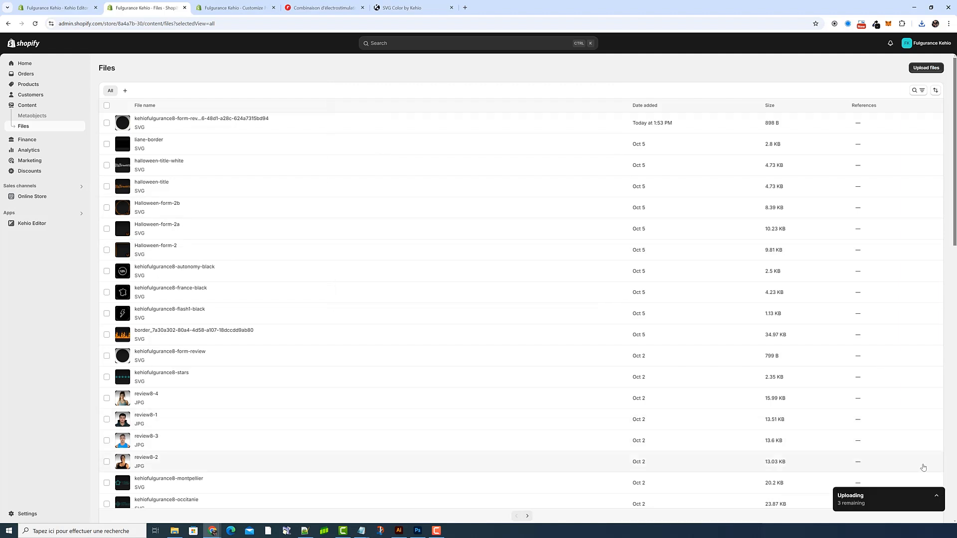
{"action": "left_click", "coordinate": [936, 496]}
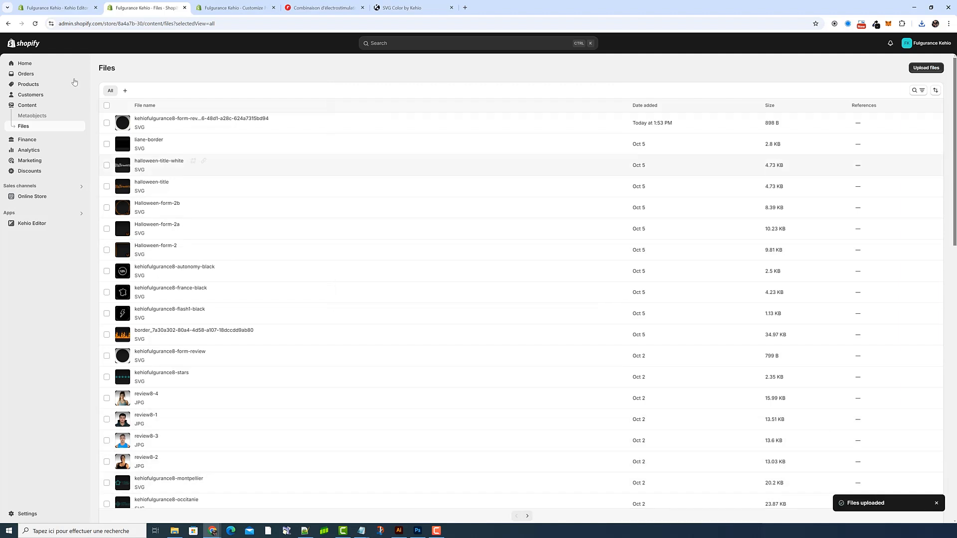
{"action": "left_click", "coordinate": [35, 23]}
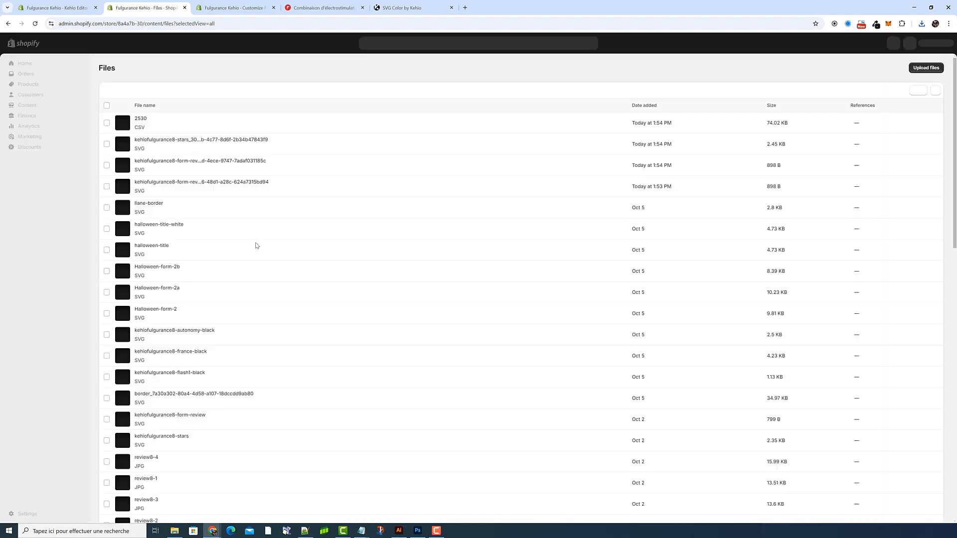
Step: Delete the 2530 CSV and the newest duplicate kehiofulgurance8-form-review SVG from the Shopify files
{"action": "left_click", "coordinate": [107, 165]}
{"action": "left_click", "coordinate": [107, 123]}
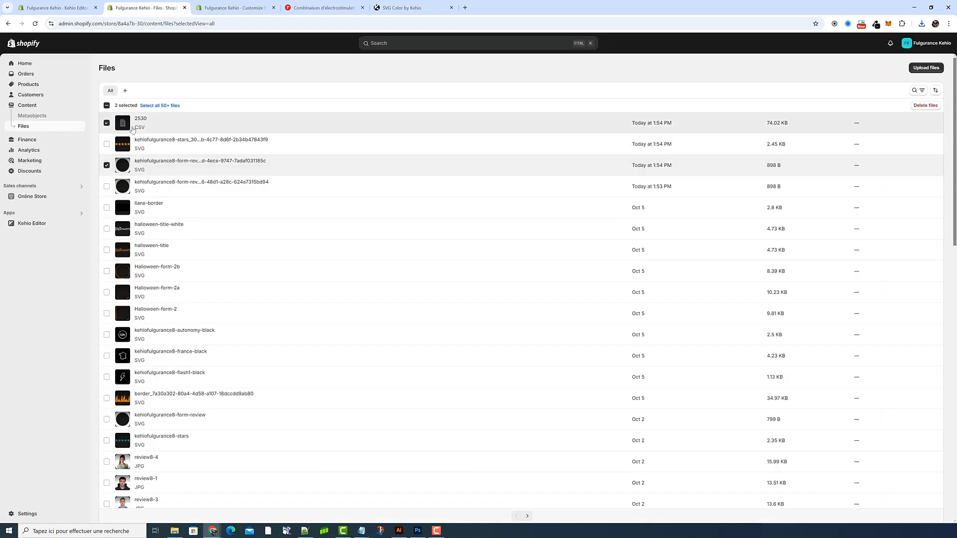
{"action": "left_click", "coordinate": [925, 106]}
{"action": "left_click", "coordinate": [575, 301]}
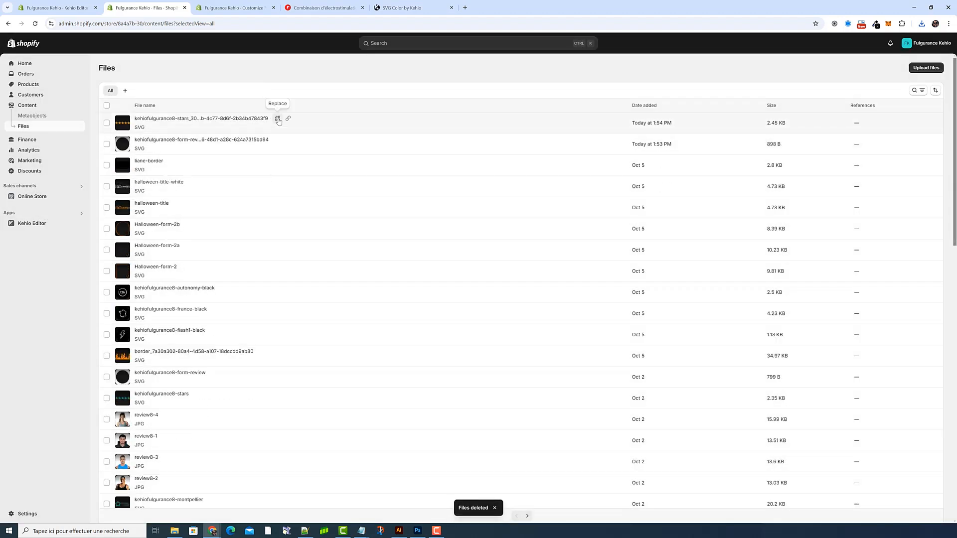
Step: Replace the Image url of the first tab's Content 2 icon in Kehio Editor with the uploaded stars SVG's link
{"action": "left_click", "coordinate": [56, 8]}
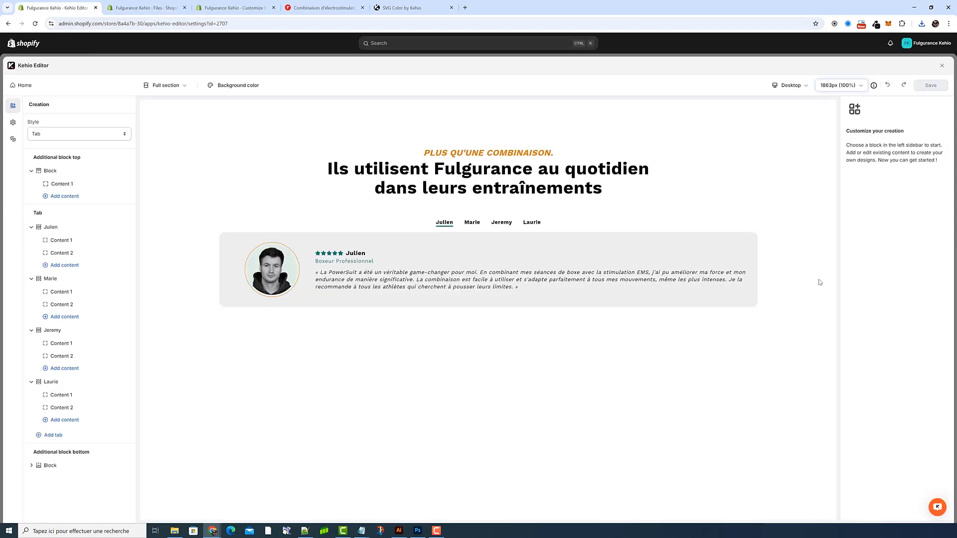
{"action": "left_click", "coordinate": [70, 253]}
{"action": "triple_click", "coordinate": [895, 287]}
{"action": "key", "text": "ctrl+v"}
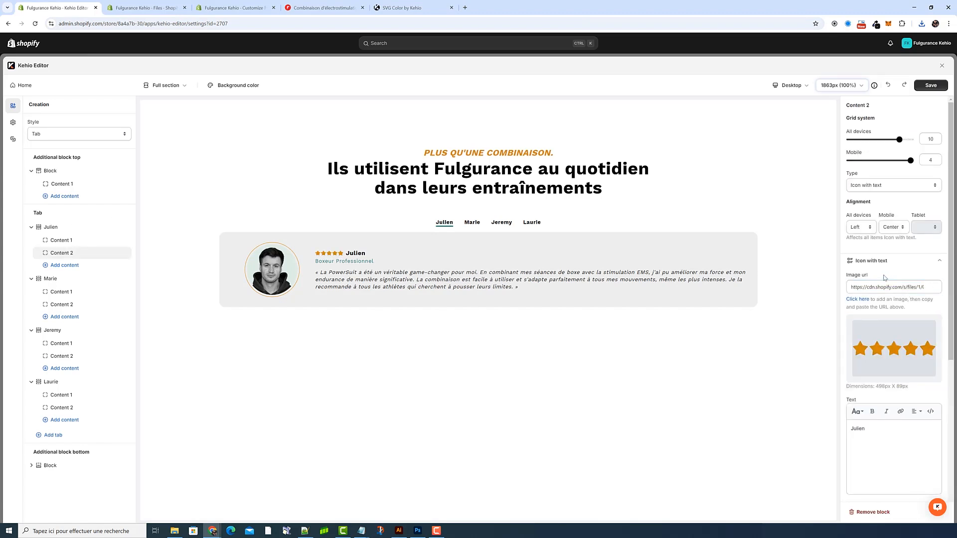
Step: Replace the first name beside the stars with the new ambassador's first name in code view, keeping the "name" class
{"action": "left_click_drag", "start_coordinate": [890, 435], "coordinate": [819, 431]}
{"action": "left_click", "coordinate": [928, 412]}
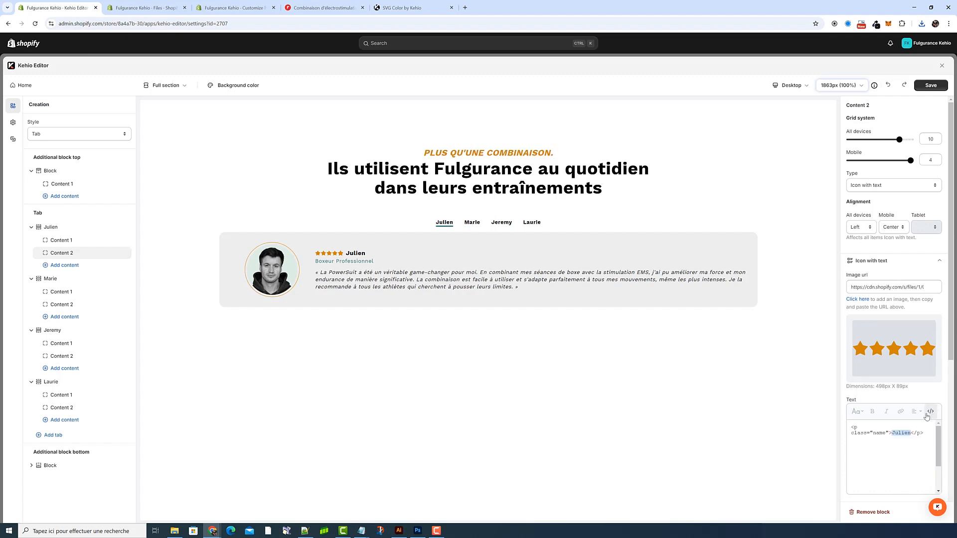
{"action": "type", "text": "Frédé"}
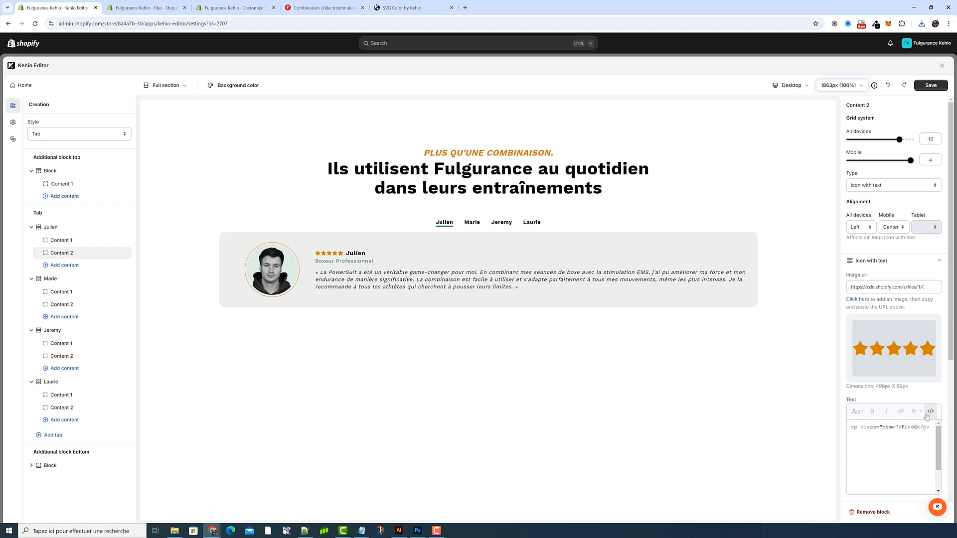
{"action": "type", "text": "ric"}
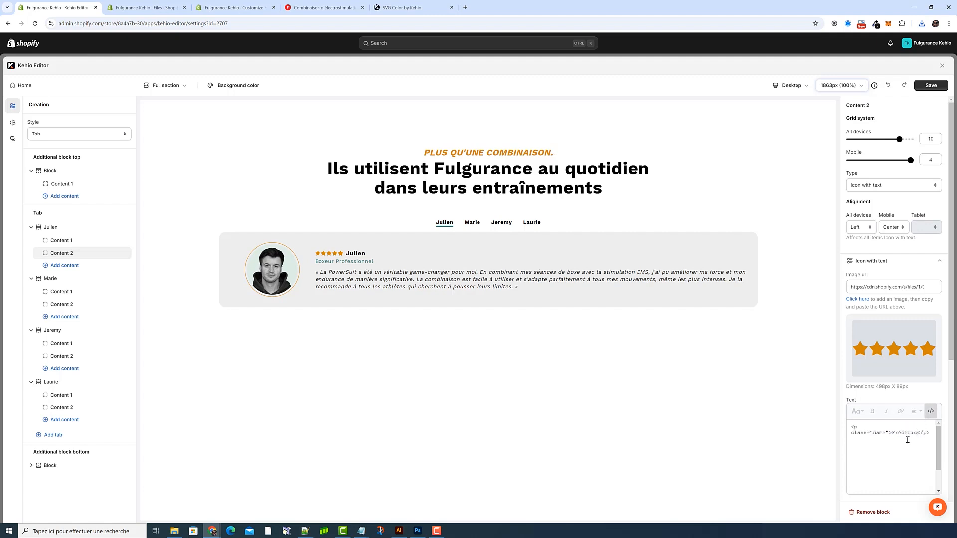
{"action": "left_click", "coordinate": [930, 412]}
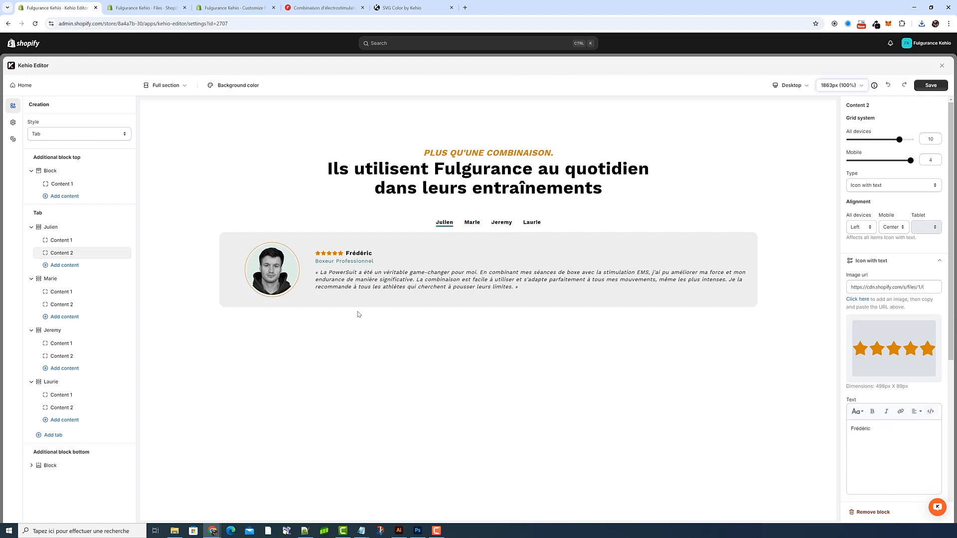
Step: Check the class of the "Boxeur Professionnel" text in code view and set the activity colour in Custom CSS 3 to #d48500
{"action": "left_click", "coordinate": [893, 261]}
{"action": "left_click", "coordinate": [880, 277]}
{"action": "left_click_drag", "start_coordinate": [910, 313], "coordinate": [830, 308]}
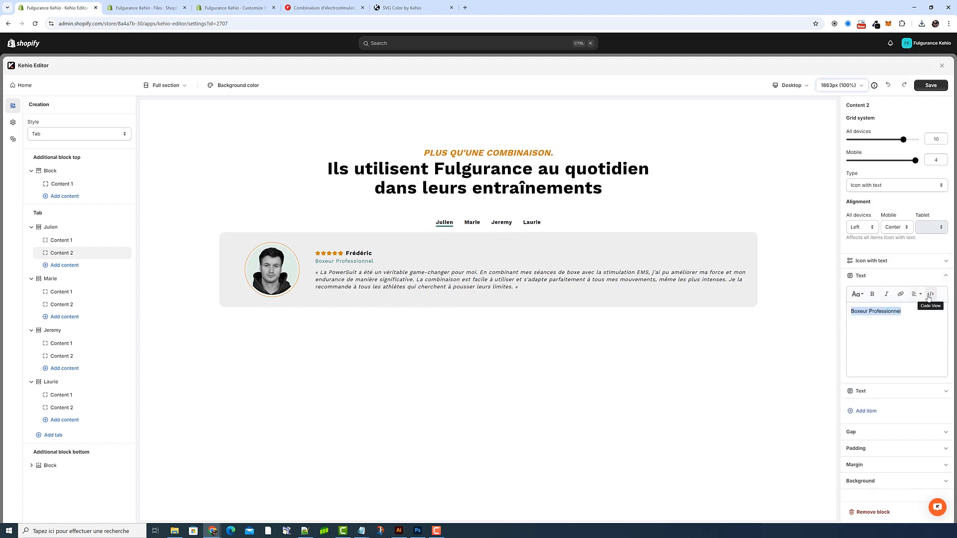
{"action": "left_click", "coordinate": [930, 293]}
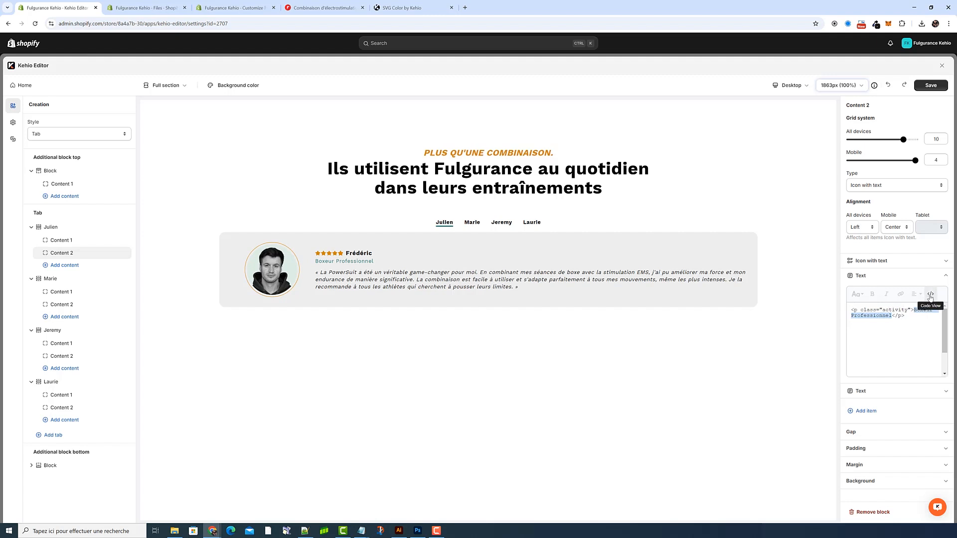
{"action": "left_click", "coordinate": [930, 294]}
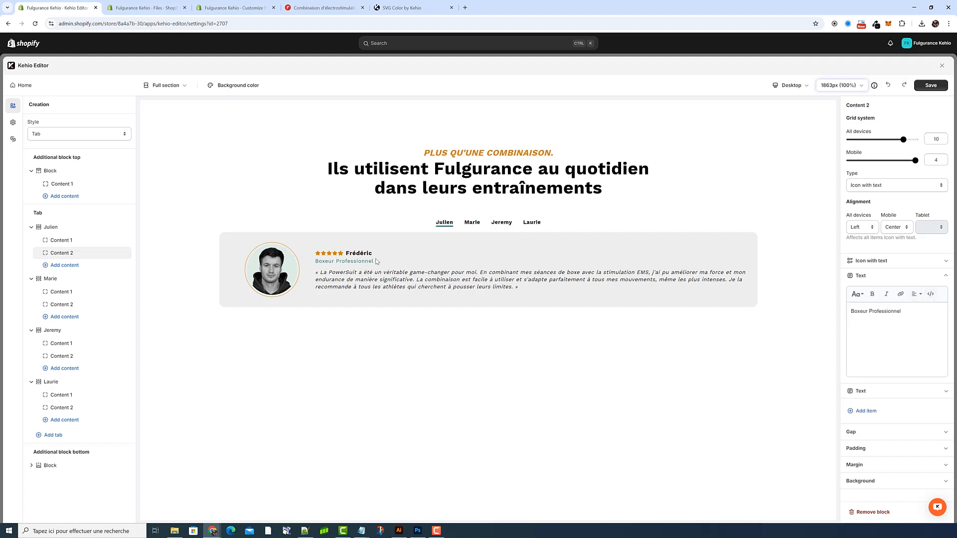
{"action": "left_click", "coordinate": [13, 122]}
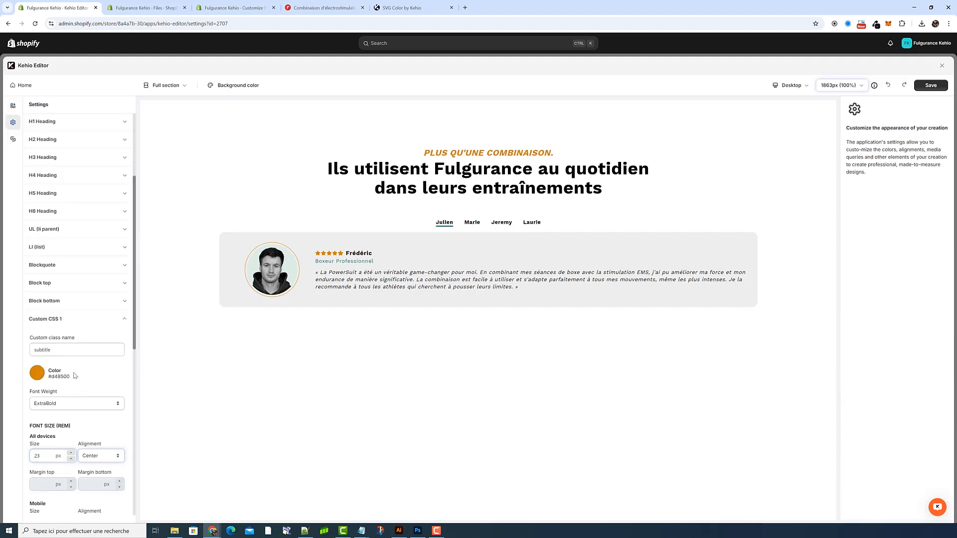
{"action": "left_click", "coordinate": [76, 327]}
{"action": "left_click", "coordinate": [61, 468]}
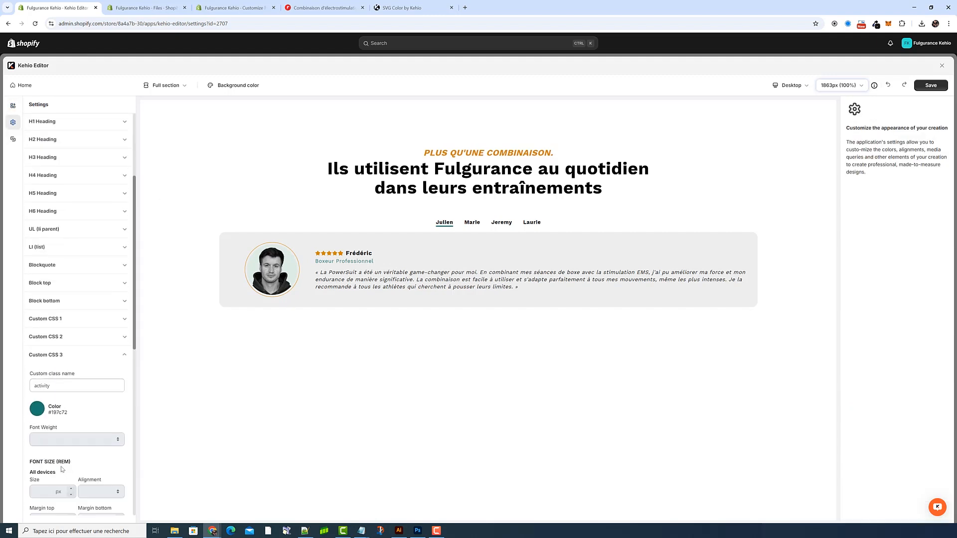
{"action": "left_click", "coordinate": [38, 409]}
{"action": "left_click_drag", "start_coordinate": [85, 379], "coordinate": [62, 379]}
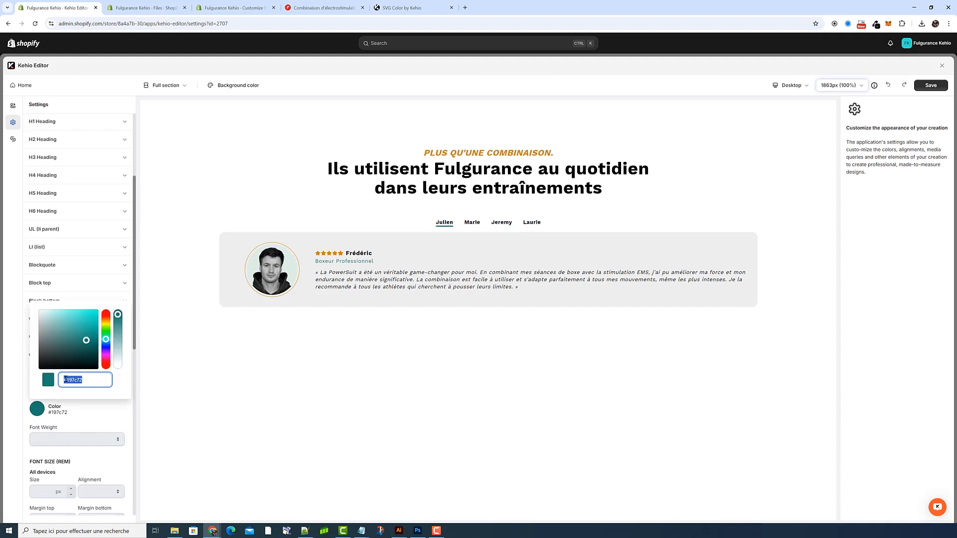
{"action": "type", "text": "#d48500"}
{"action": "left_click", "coordinate": [104, 417]}
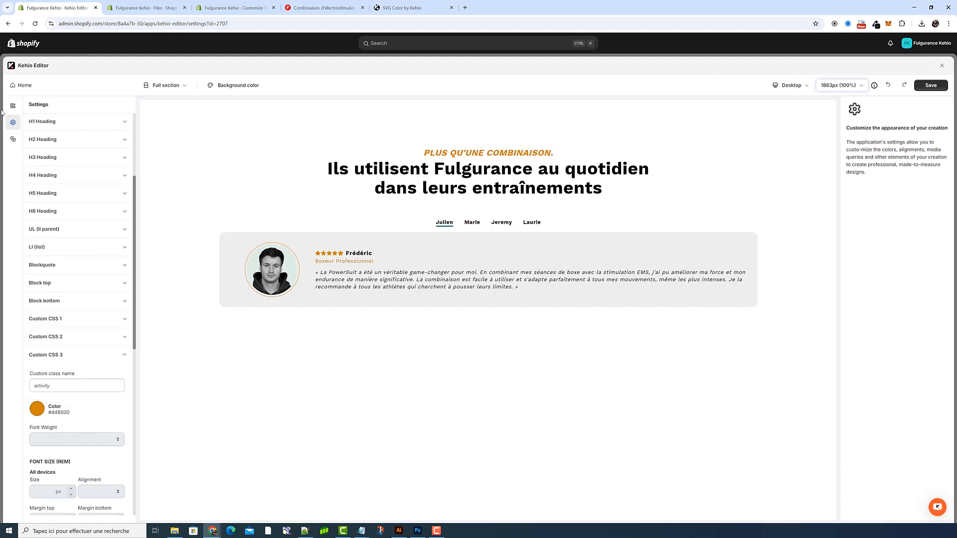
Step: Check the testimonial text in the first tab's Content 2 block and save the creation
{"action": "left_click", "coordinate": [13, 105]}
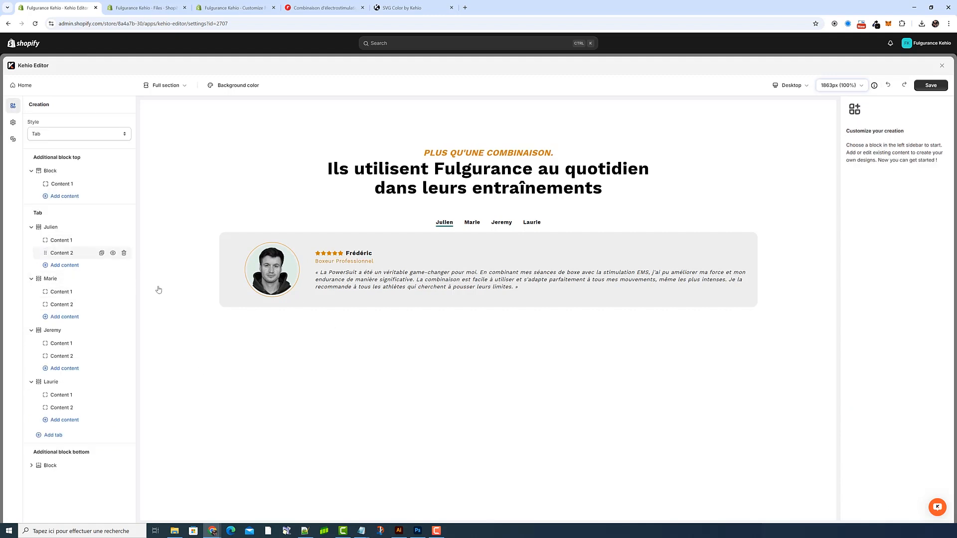
{"action": "left_click", "coordinate": [880, 277]}
{"action": "left_click", "coordinate": [876, 296]}
{"action": "triple_click", "coordinate": [930, 338]}
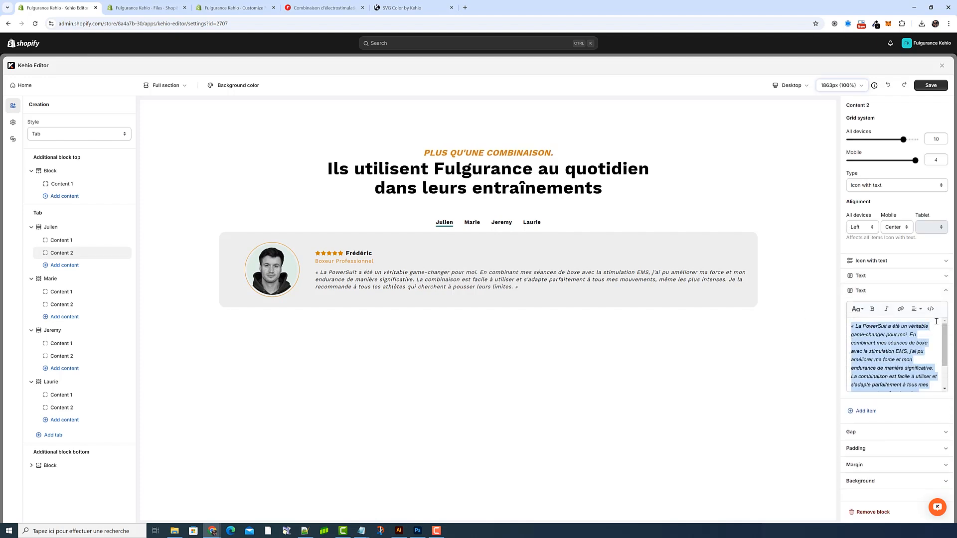
{"action": "left_click", "coordinate": [927, 290]}
{"action": "left_click", "coordinate": [932, 87]}
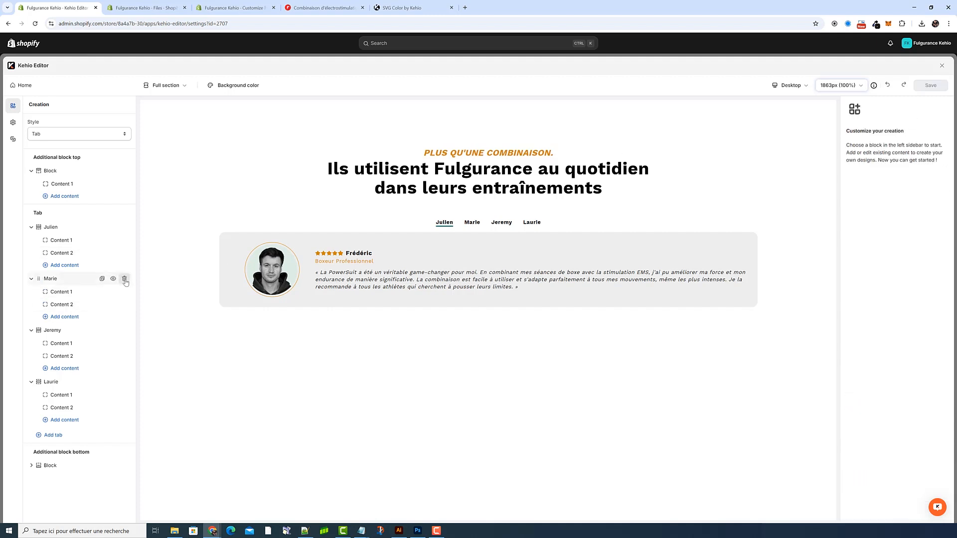
Step: Delete the second, third and fourth review tabs, keeping only the customised first tab
{"action": "left_click", "coordinate": [124, 280]}
{"action": "left_click", "coordinate": [125, 280]}
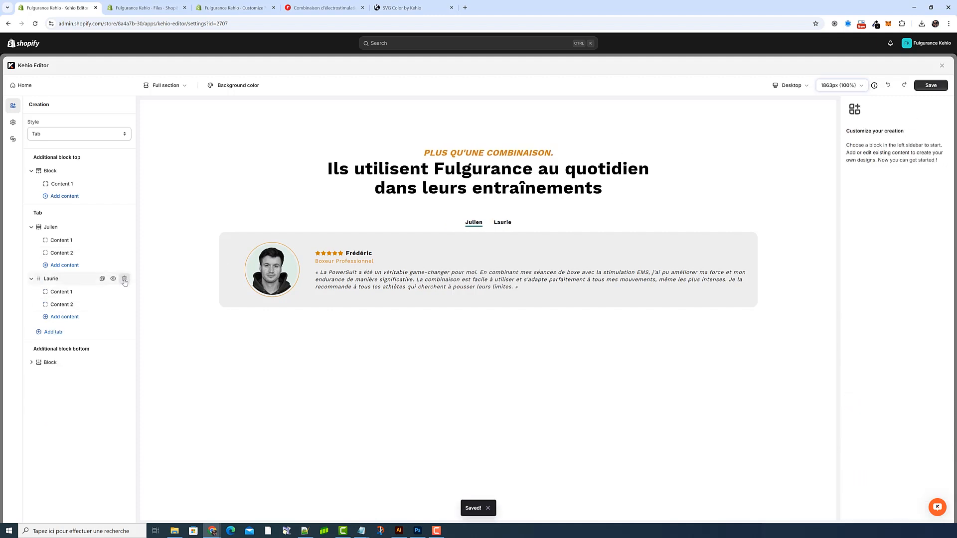
{"action": "left_click", "coordinate": [125, 280]}
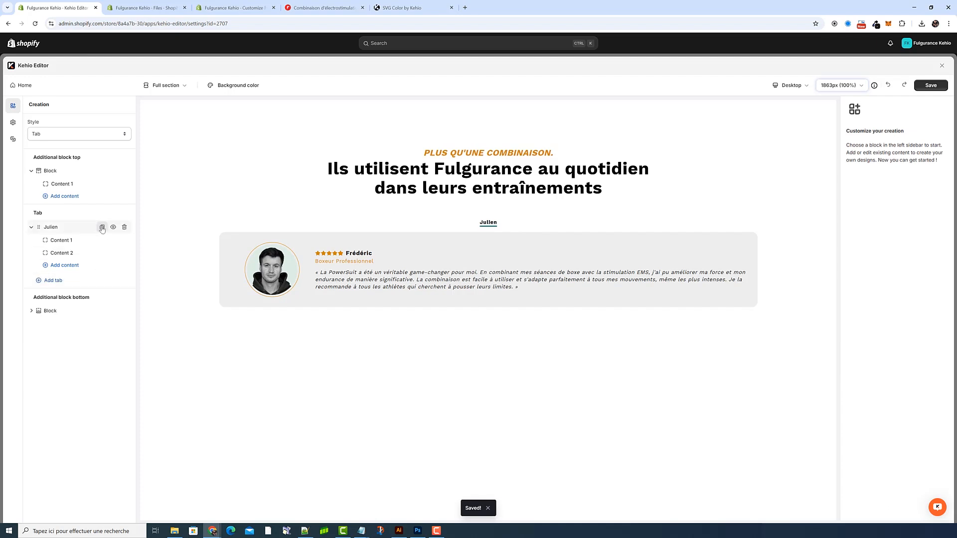
Step: Duplicate the customised review tab three times to make four tabs
{"action": "left_click", "coordinate": [102, 227]}
{"action": "left_click", "coordinate": [101, 228]}
{"action": "left_click", "coordinate": [101, 227]}
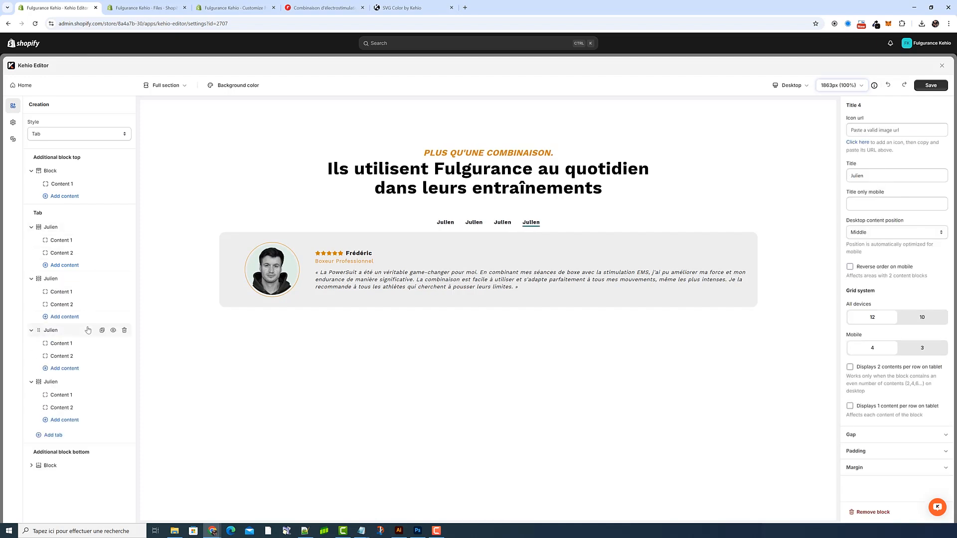
Step: Switch between the duplicated review tabs in the preview to check their content and title underline
{"action": "left_click", "coordinate": [469, 225]}
{"action": "left_click", "coordinate": [474, 224]}
{"action": "left_click", "coordinate": [453, 225]}
{"action": "left_click", "coordinate": [473, 223]}
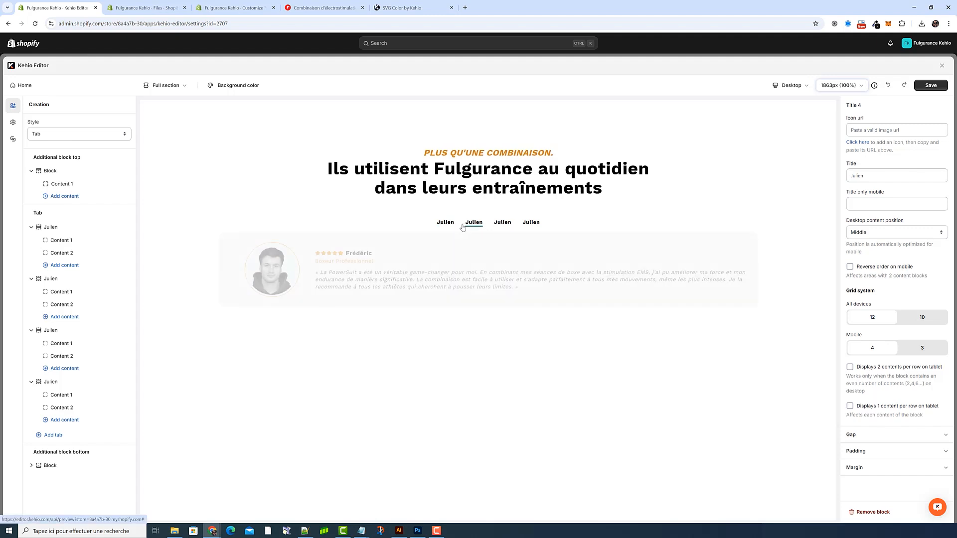
Step: In the creation's tab title settings, set the underline hover color to #d48500
{"action": "left_click", "coordinate": [14, 123]}
{"action": "scroll", "coordinate": [72, 216], "scroll_direction": "up", "scroll_amount": 5}
{"action": "left_click", "coordinate": [64, 158]}
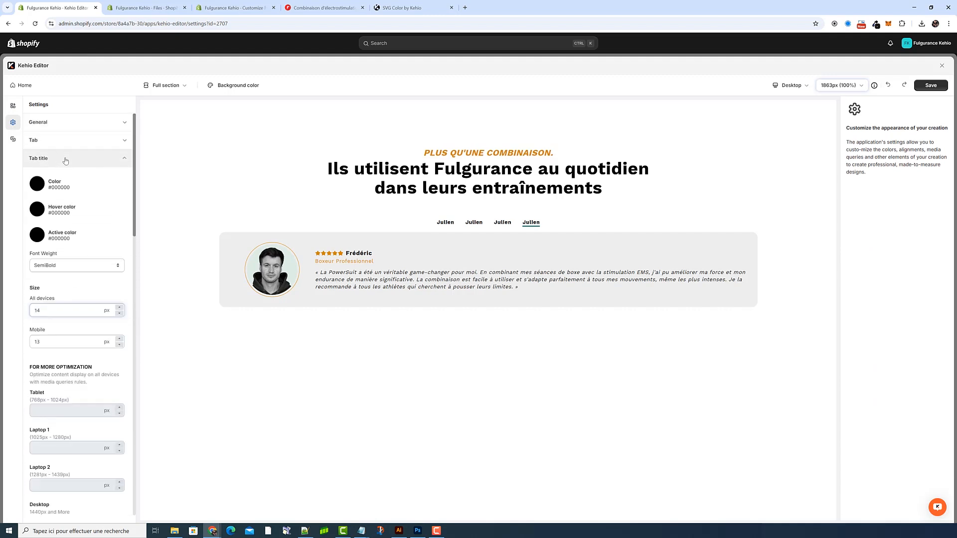
{"action": "scroll", "coordinate": [64, 159], "scroll_direction": "down", "scroll_amount": 10}
{"action": "left_click", "coordinate": [47, 209]}
{"action": "triple_click", "coordinate": [85, 298]}
{"action": "type", "text": "#d48500"}
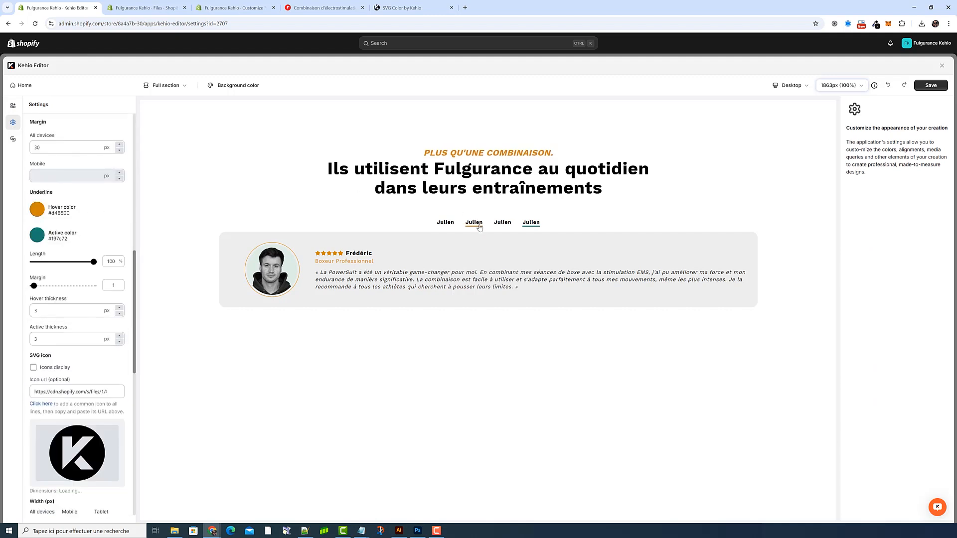
Step: Set the tab title underline's active color to the same orange, #d48500
{"action": "left_click", "coordinate": [40, 238]}
{"action": "triple_click", "coordinate": [97, 324]}
{"action": "type", "text": "#d48500"}
{"action": "left_click", "coordinate": [166, 234]}
Step: Switch to the live Powersuit V4 product page and reload it to check the customised reviews section
{"action": "left_click", "coordinate": [318, 9]}
{"action": "scroll", "coordinate": [410, 265], "scroll_direction": "down", "scroll_amount": 20}
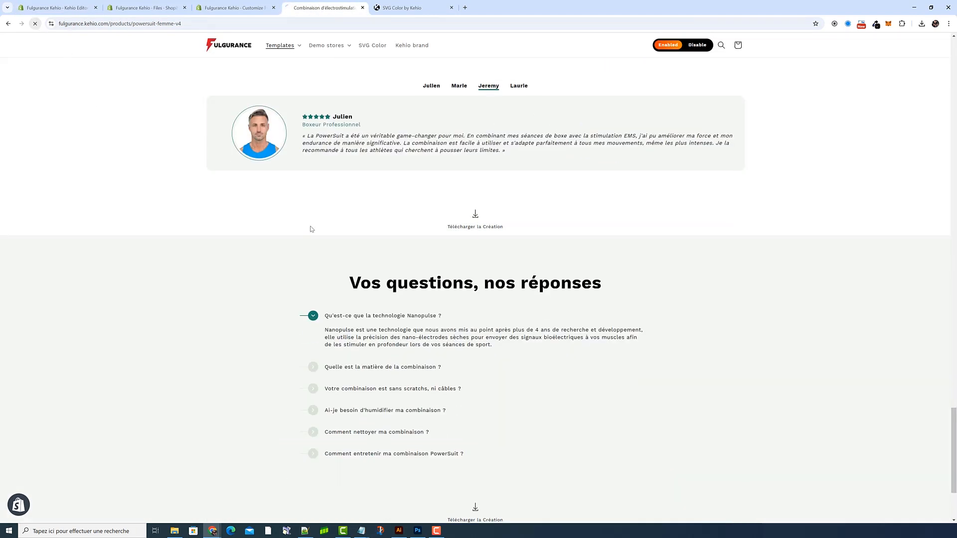
{"action": "left_click", "coordinate": [39, 25]}
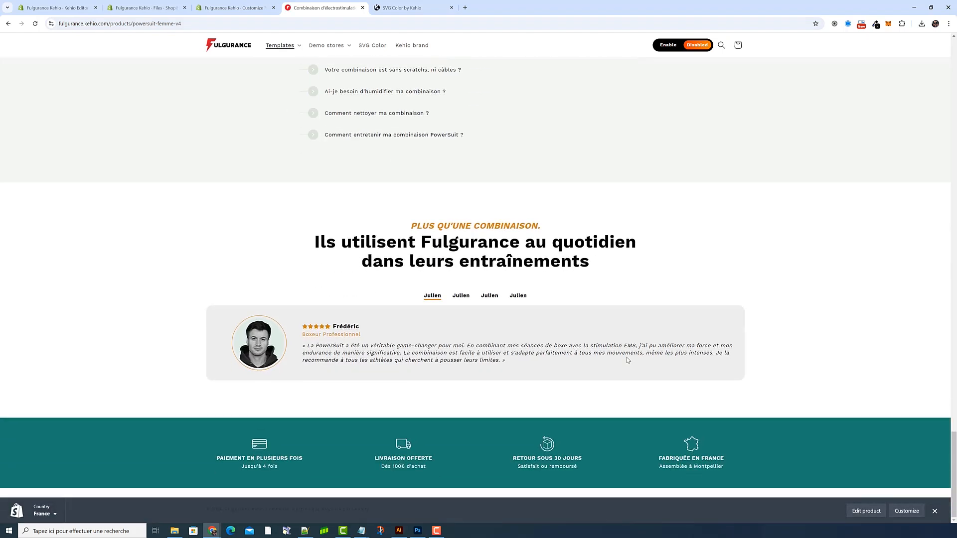
Step: Check the reviews section in the browser's device emulation as iPhone SE and iPad Air, then return to the desktop view
{"action": "key", "text": "F12"}
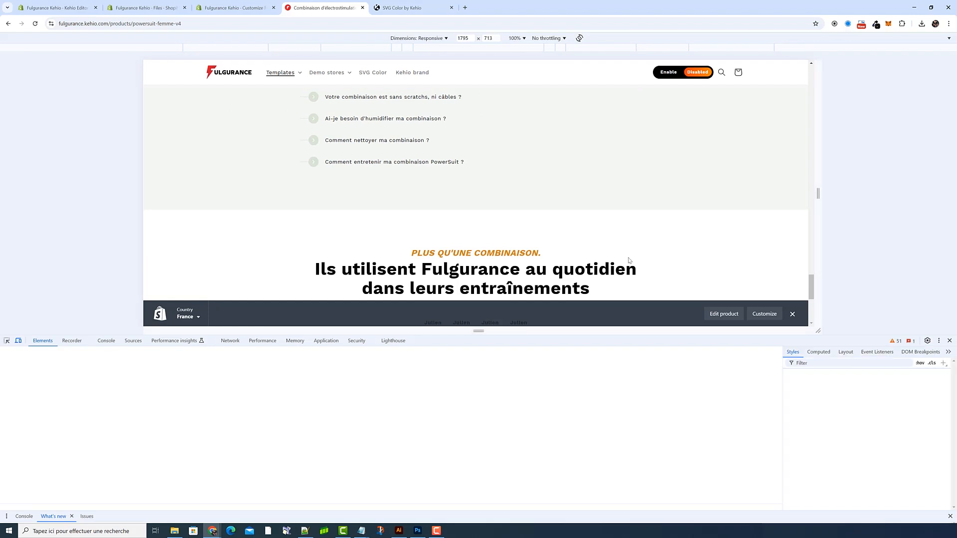
{"action": "left_click", "coordinate": [420, 38]}
{"action": "left_click", "coordinate": [406, 75]}
{"action": "scroll", "coordinate": [490, 178], "scroll_direction": "down", "scroll_amount": 5}
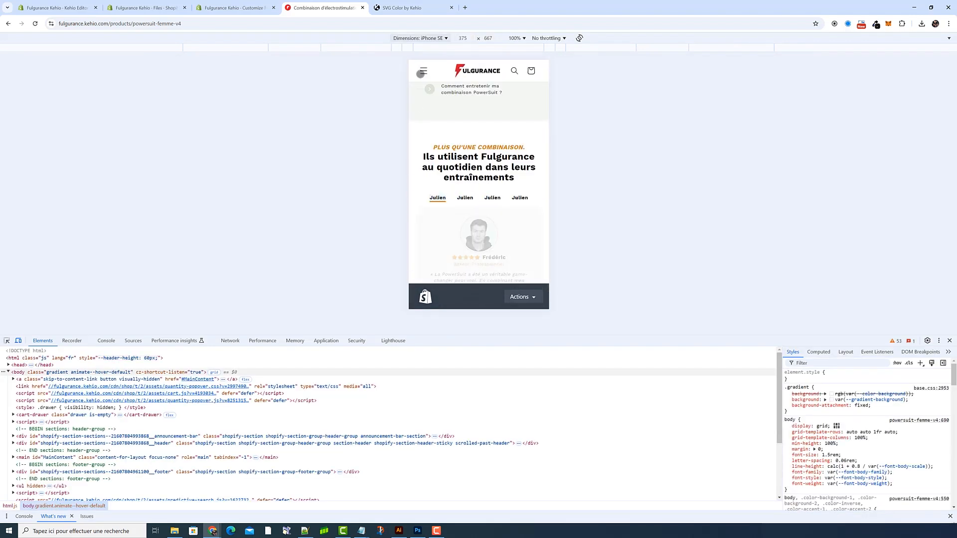
{"action": "left_click", "coordinate": [420, 38]}
{"action": "left_click", "coordinate": [431, 156]}
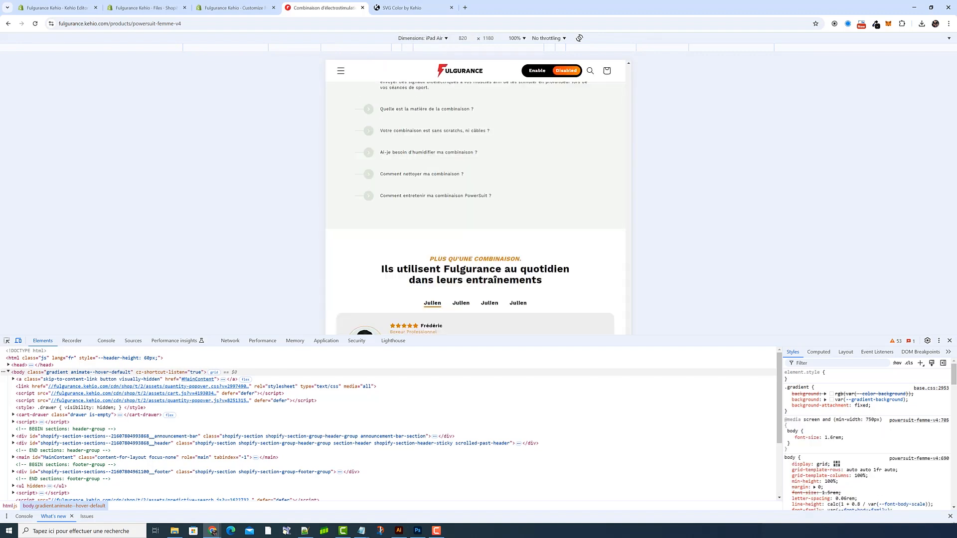
{"action": "key", "text": "F12"}
Step: Compare the original ambassador reviews section with the customised one on the desktop product page
{"action": "scroll", "coordinate": [565, 267], "scroll_direction": "down", "scroll_amount": 7}
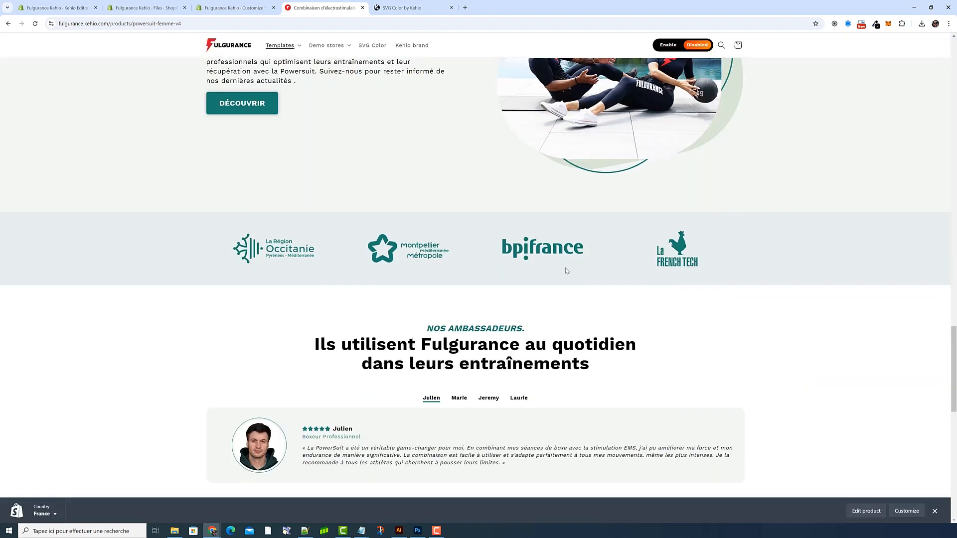
{"action": "scroll", "coordinate": [565, 271], "scroll_direction": "up", "scroll_amount": 3}
{"action": "scroll", "coordinate": [566, 271], "scroll_direction": "down", "scroll_amount": 9}
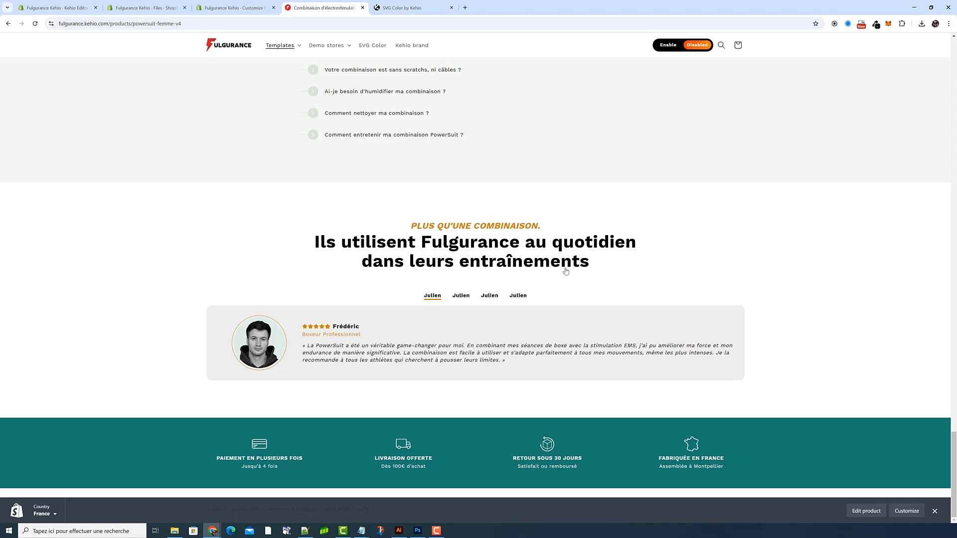